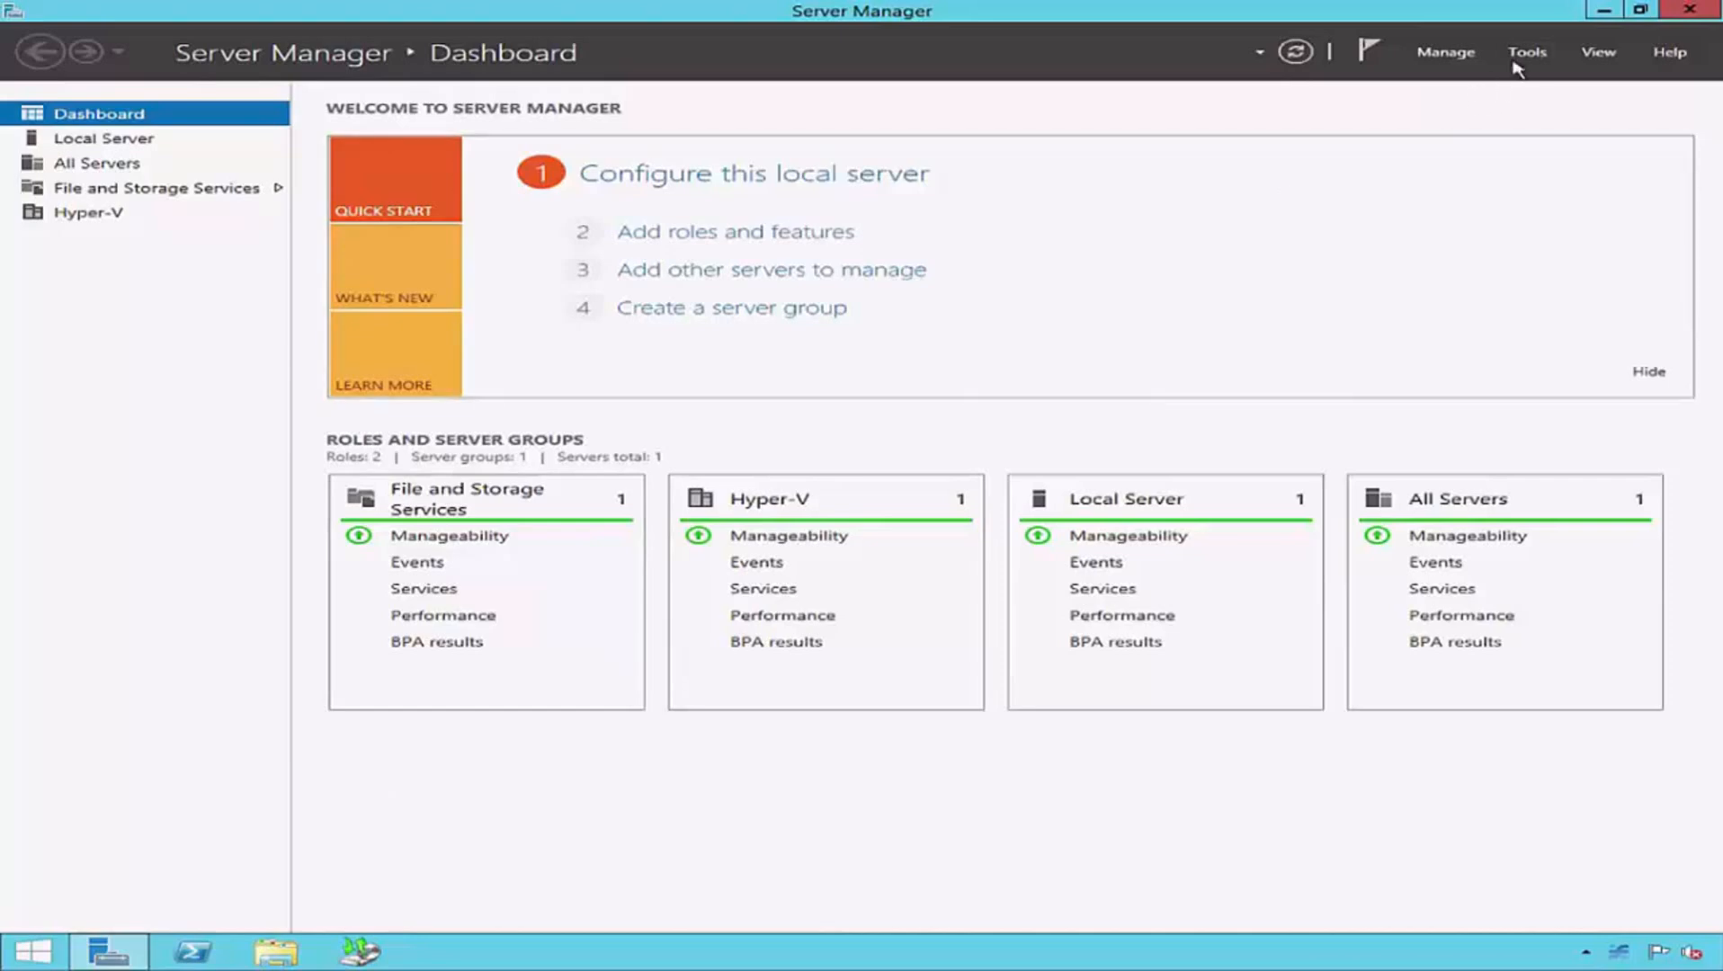
- Open Hyper-V Manager and review the summary details of vSERVER1, vSERVER2 and vSERVER3, including their integration services status
{"action": "left_click", "coordinate": [1521, 60]}
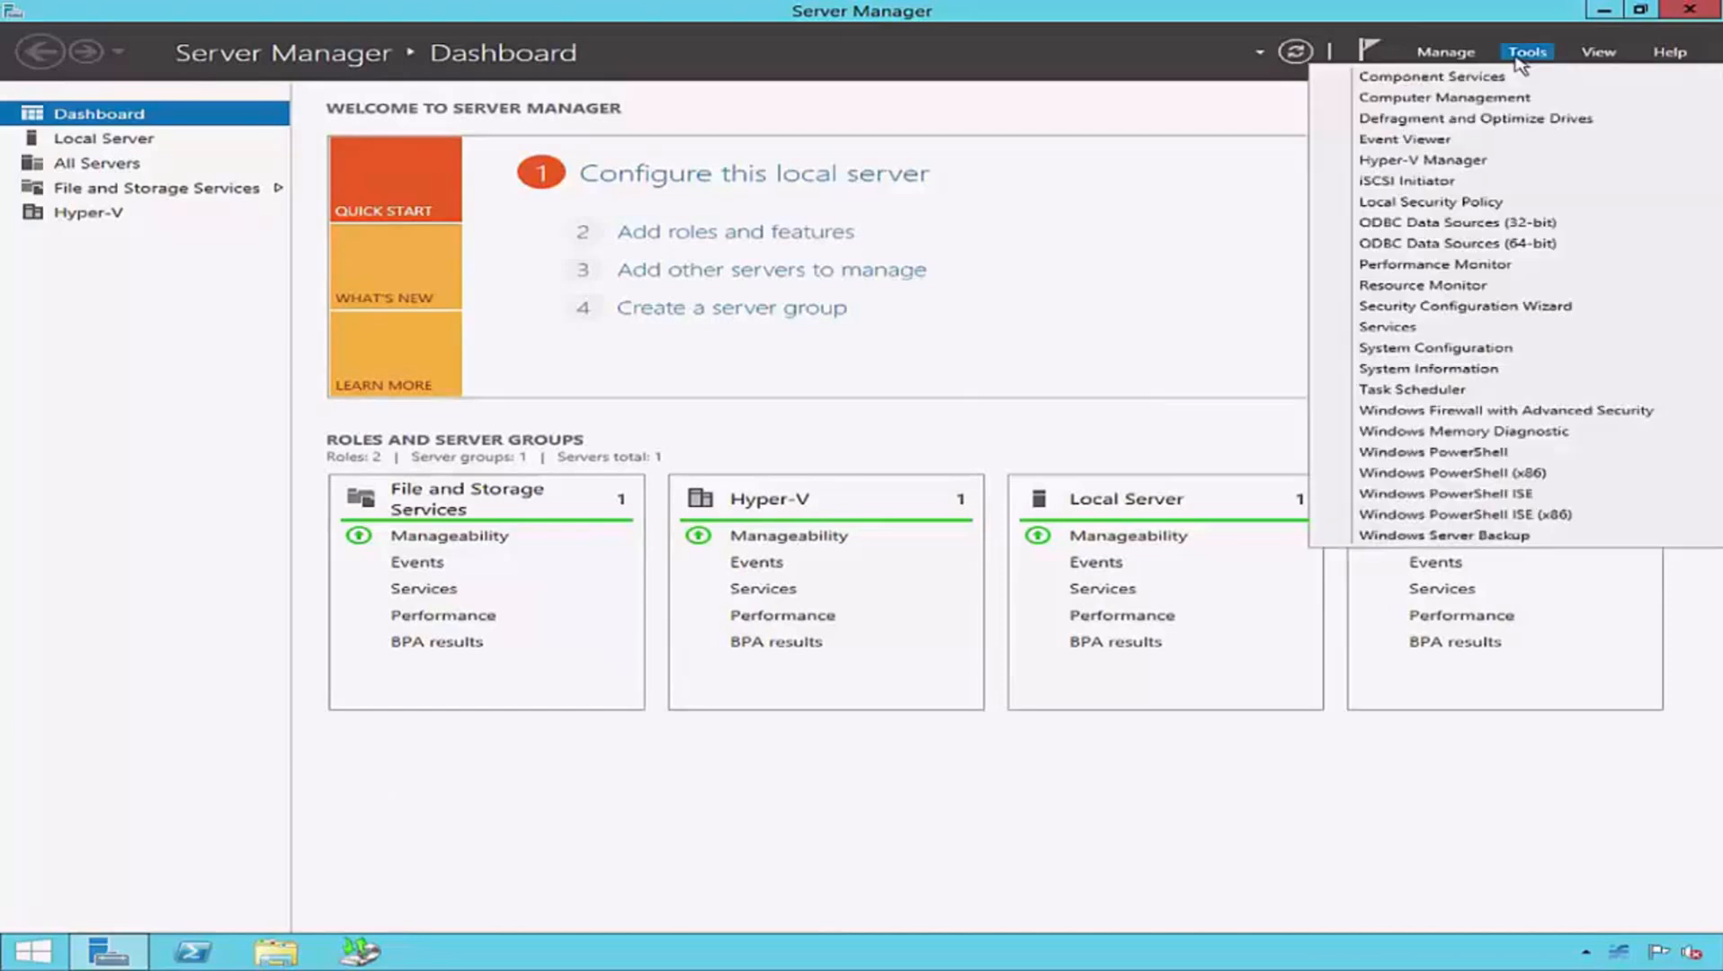
{"action": "left_click", "coordinate": [1338, 162]}
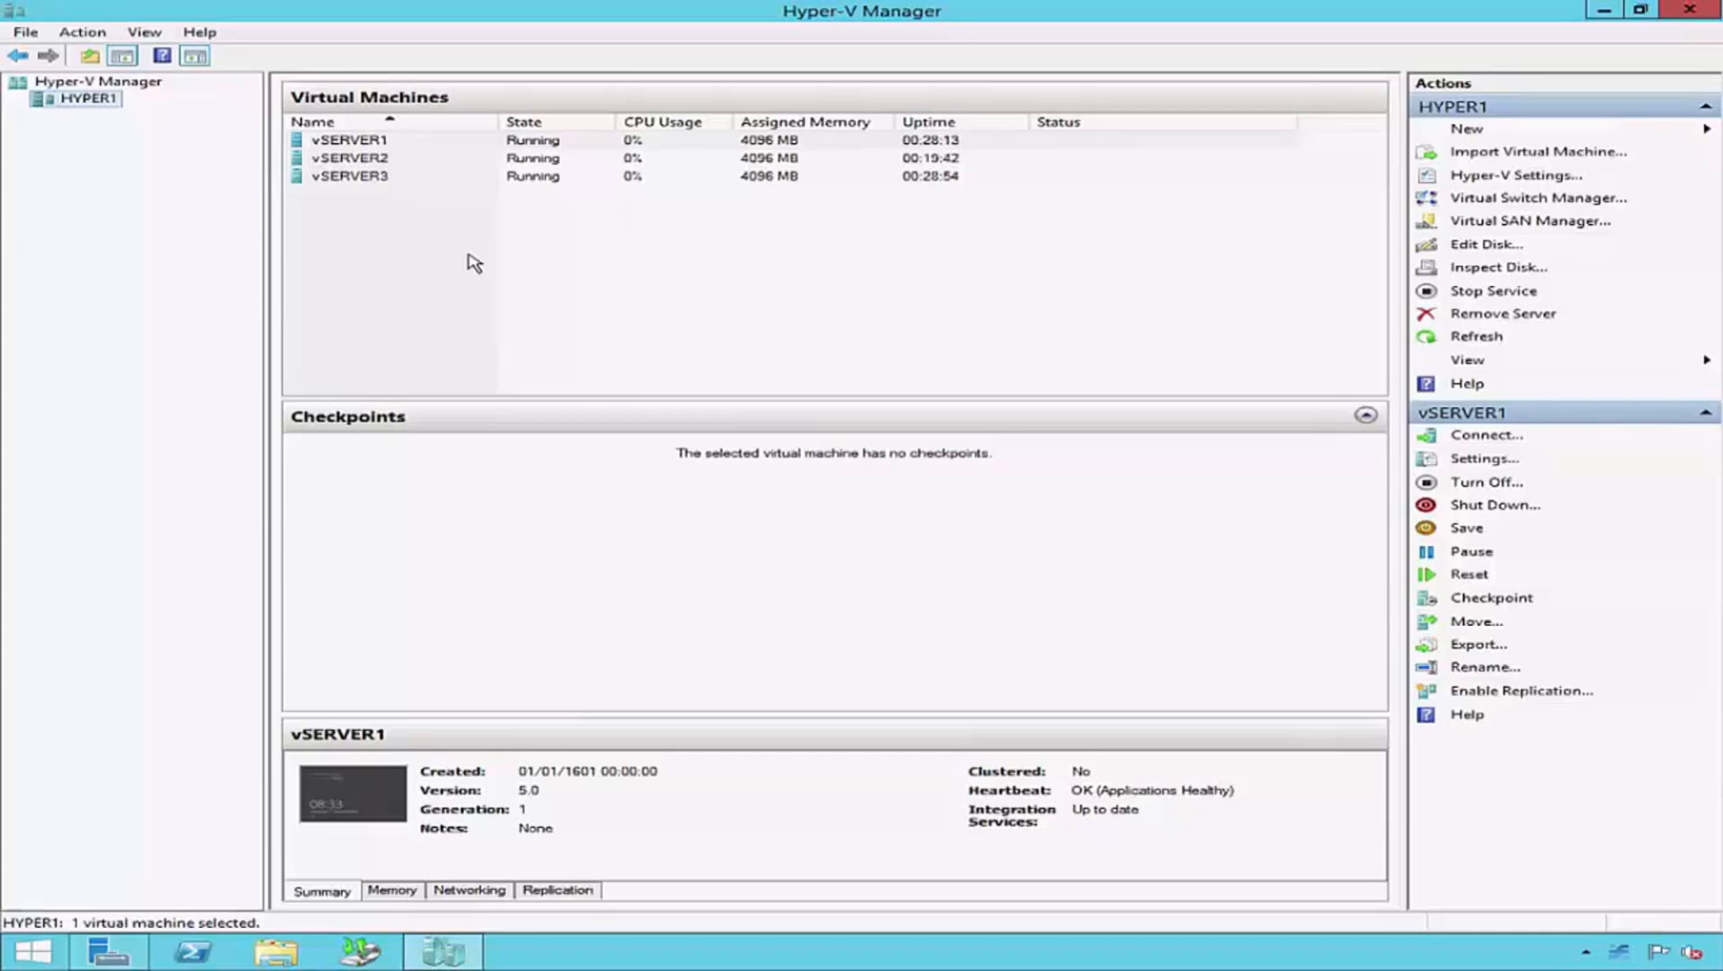
{"action": "left_click", "coordinate": [414, 142]}
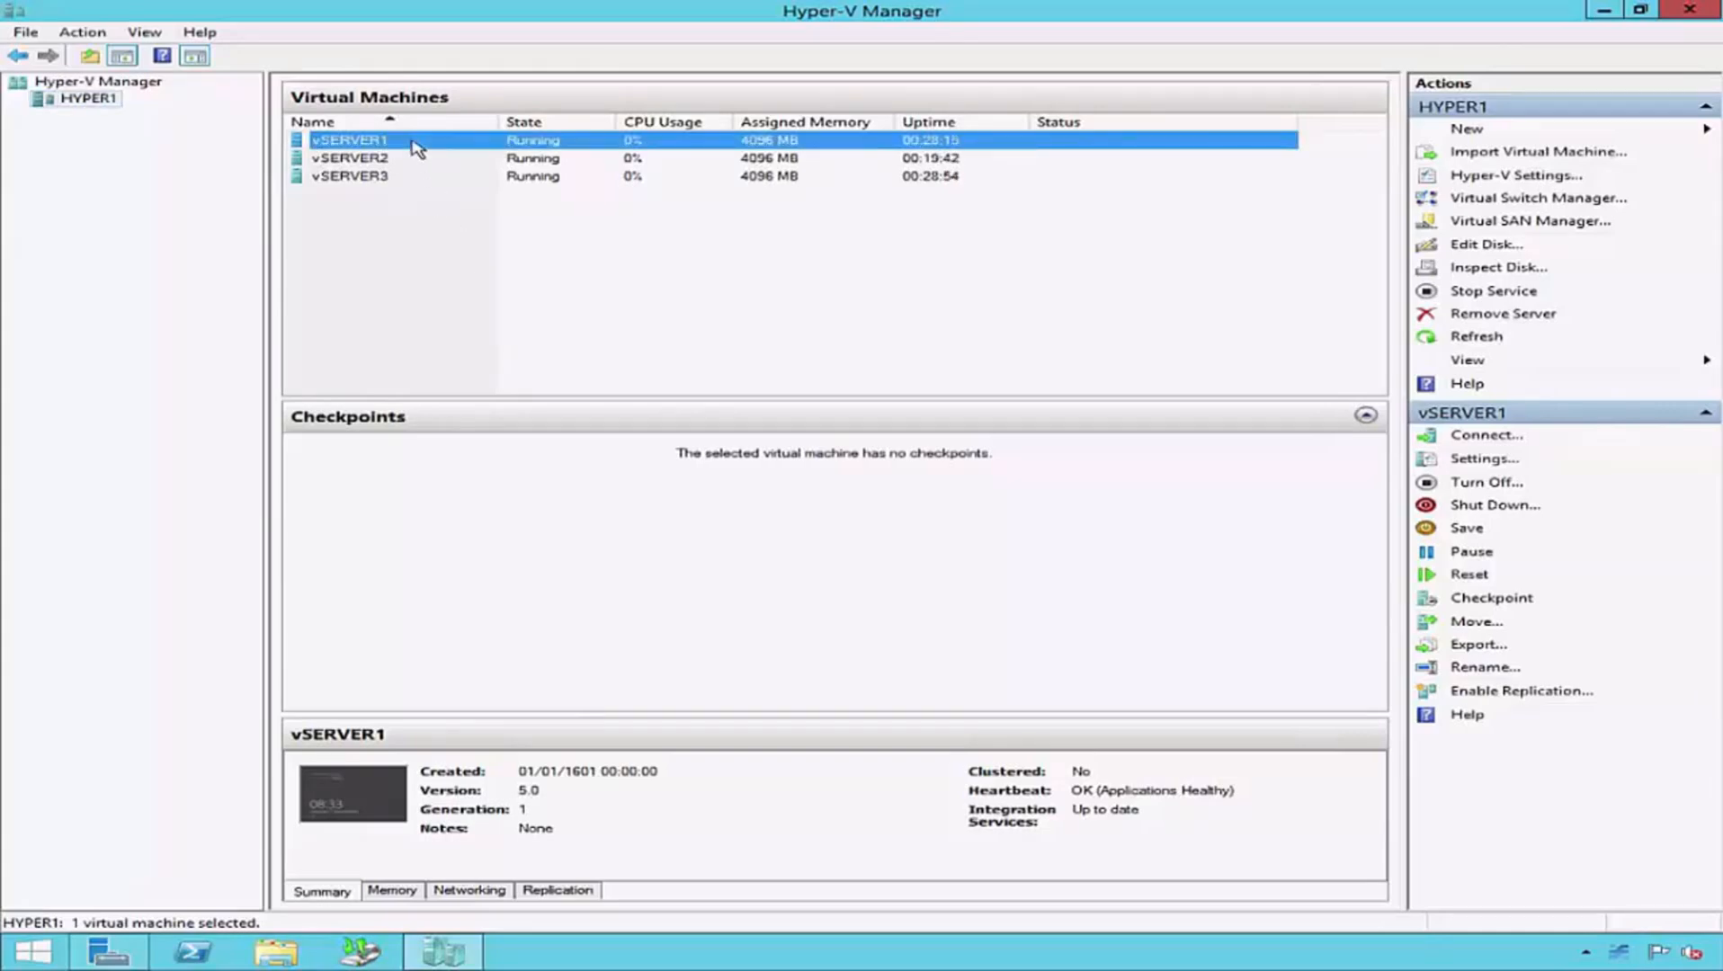
{"action": "left_click", "coordinate": [415, 160]}
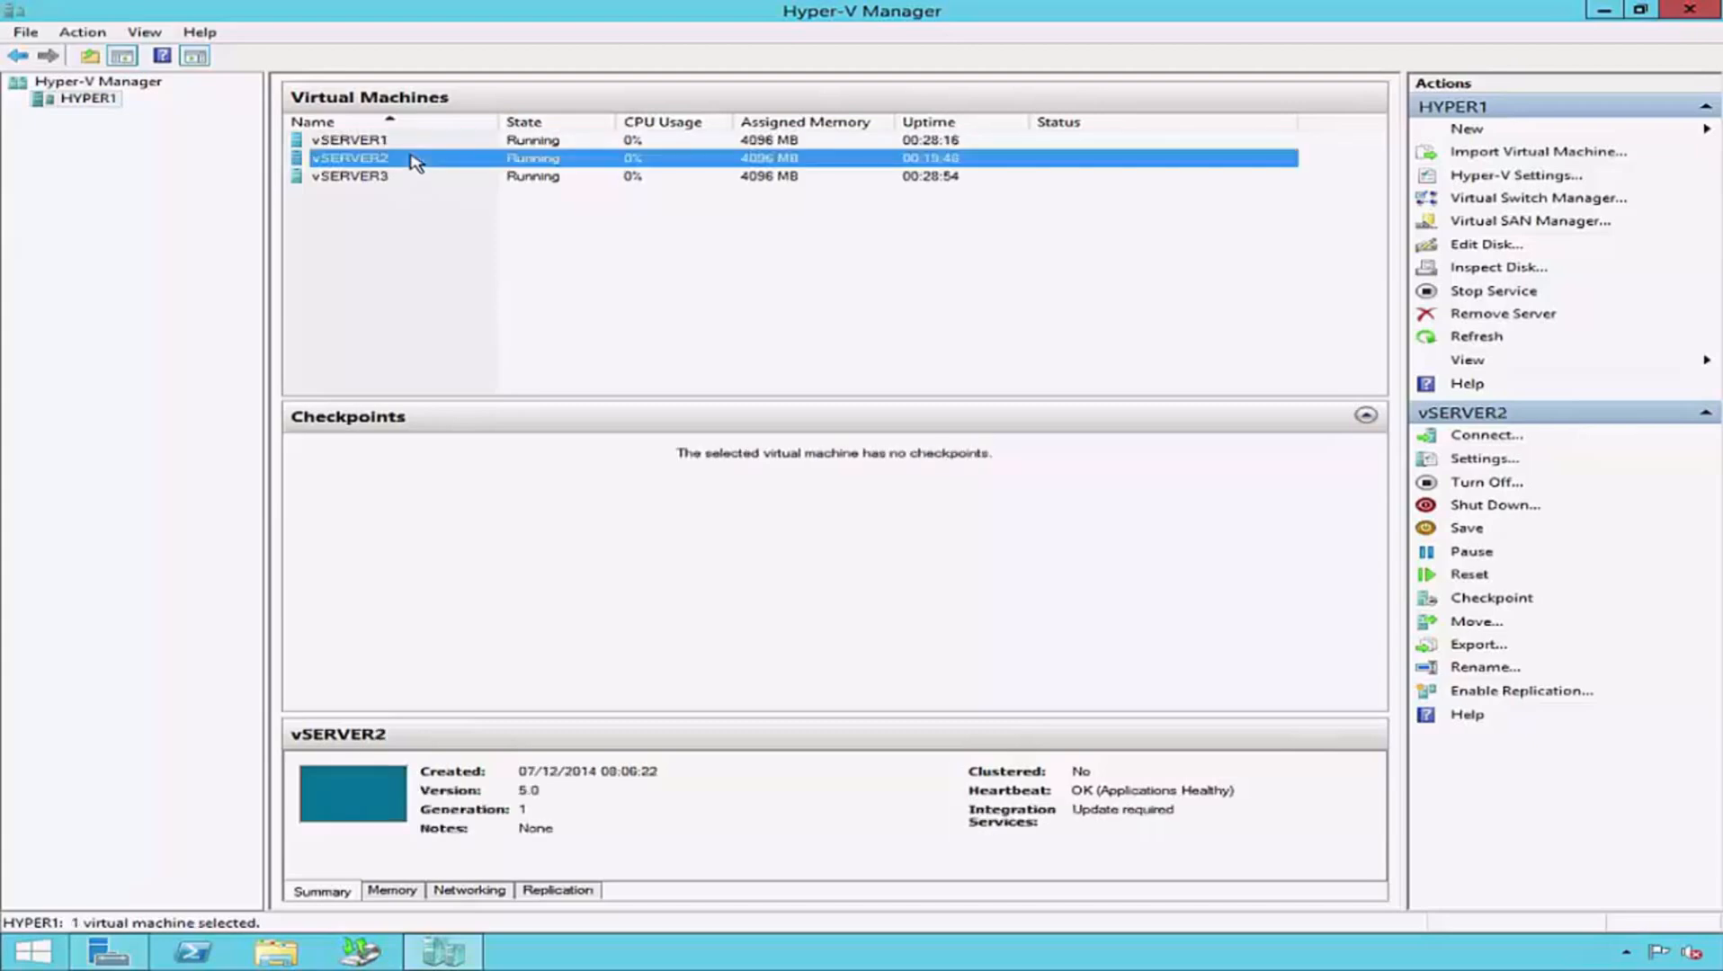
{"action": "left_click", "coordinate": [409, 177]}
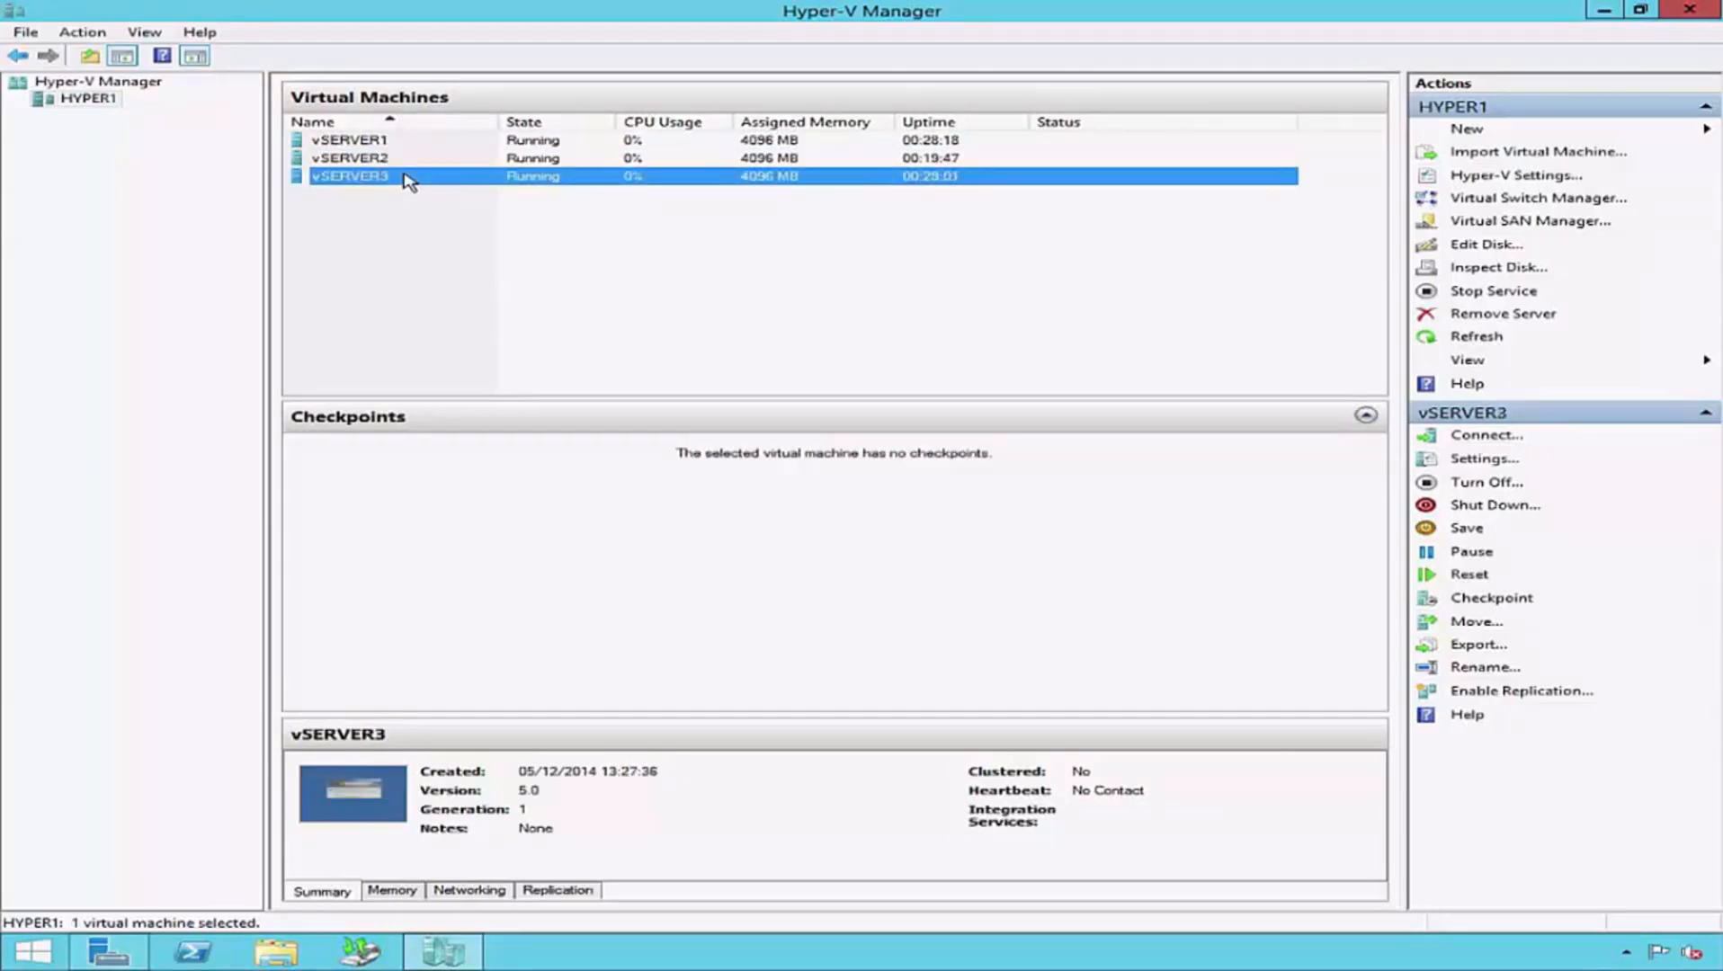
{"action": "left_click", "coordinate": [407, 142]}
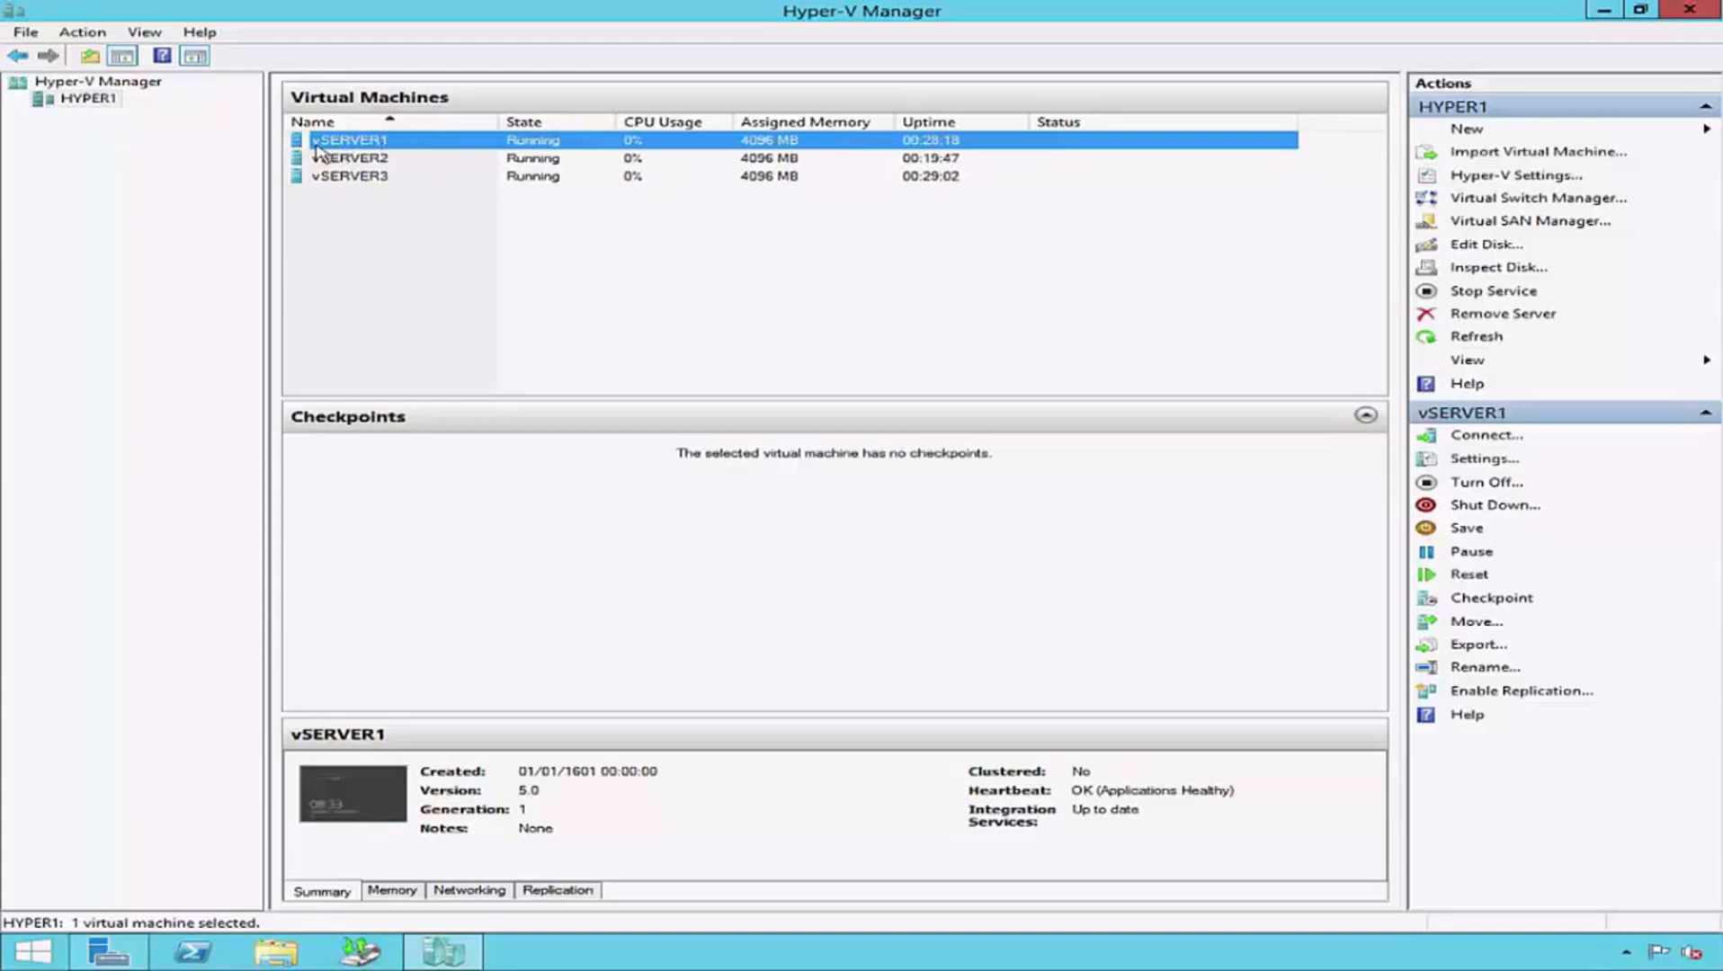
{"action": "left_click", "coordinate": [396, 161]}
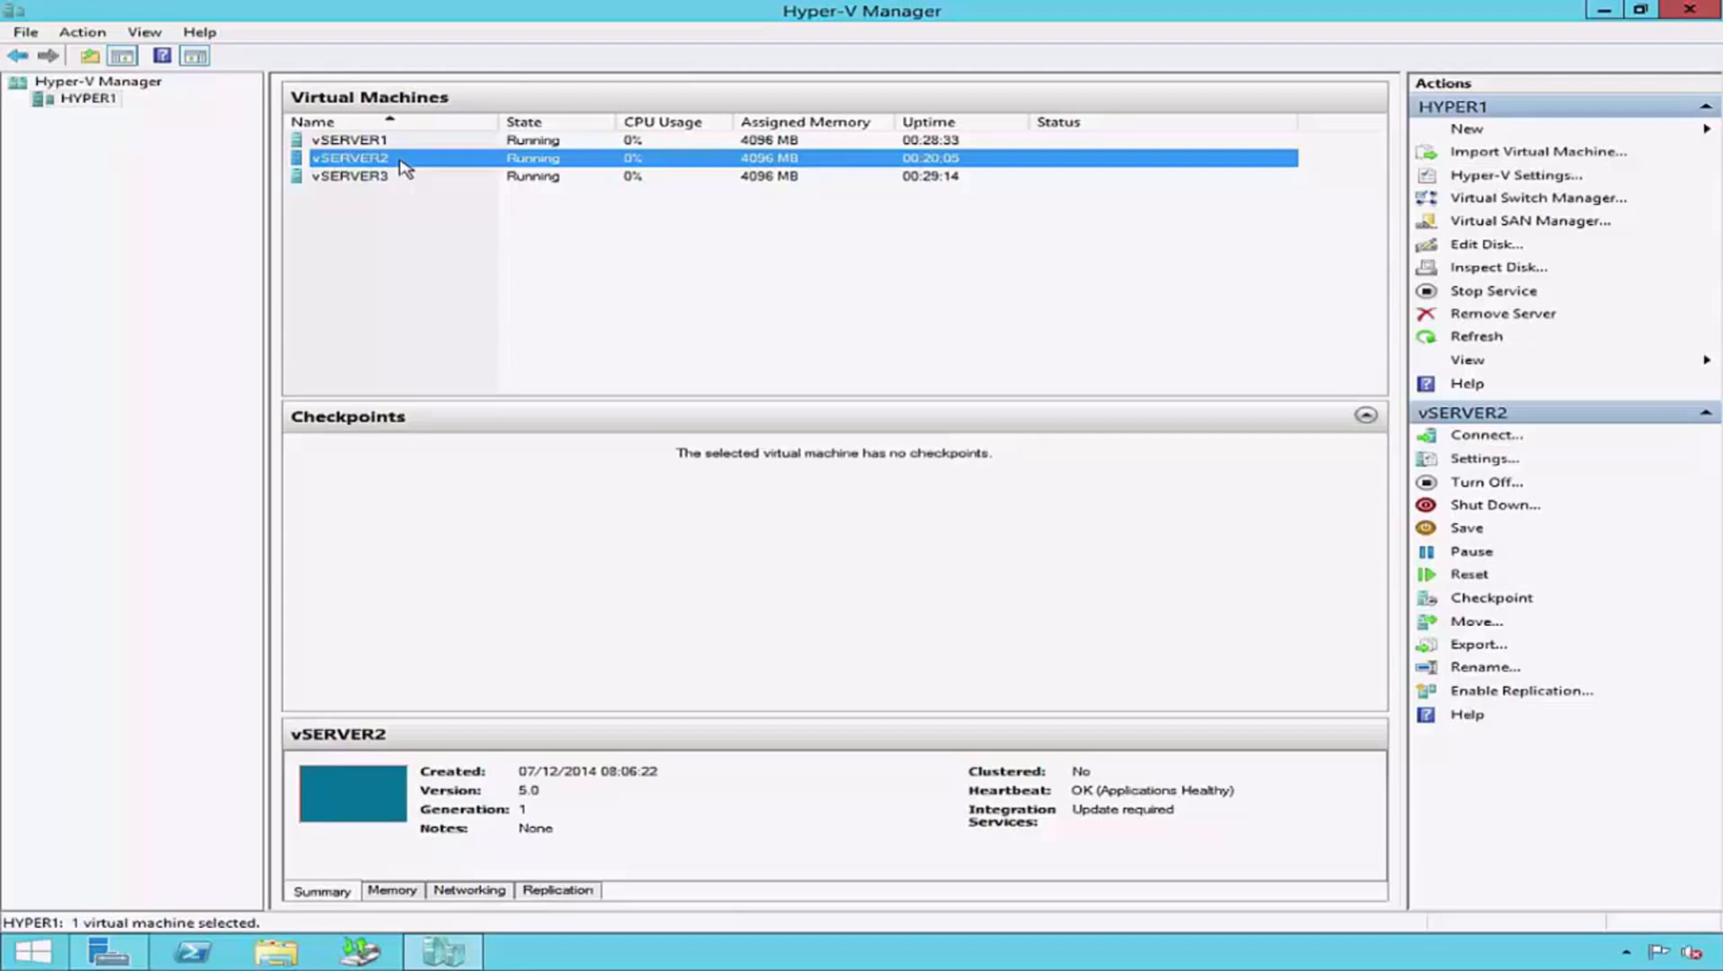
{"action": "left_click", "coordinate": [378, 178]}
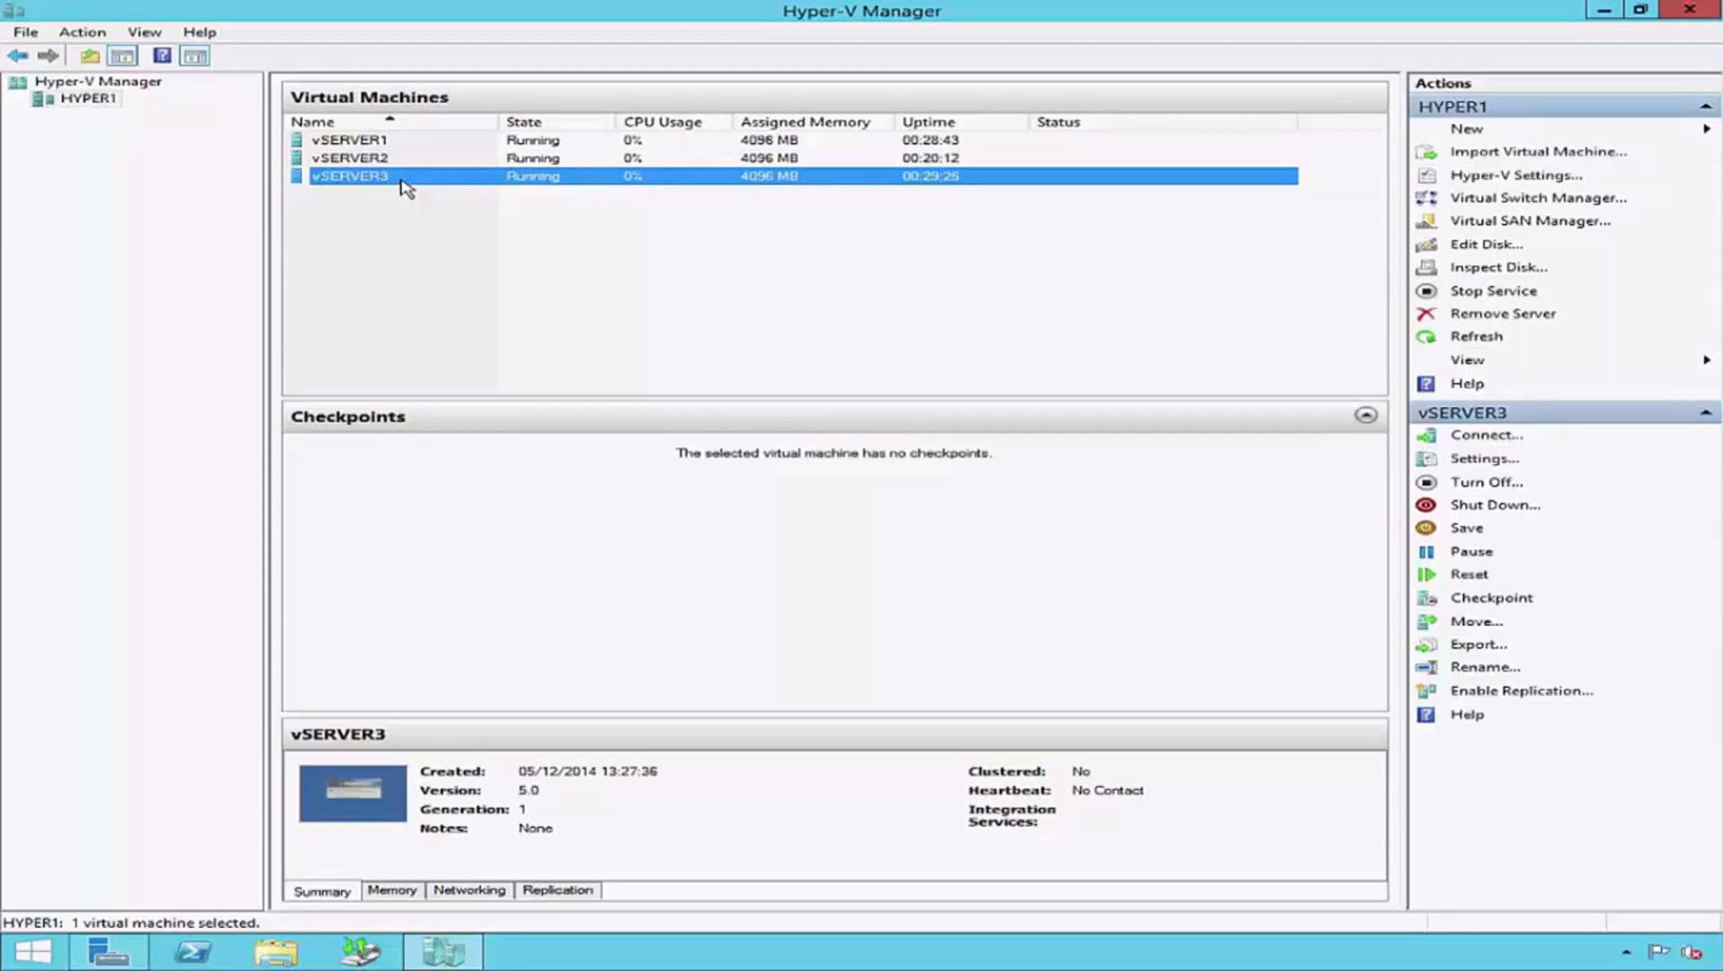
{"action": "left_click", "coordinate": [395, 219]}
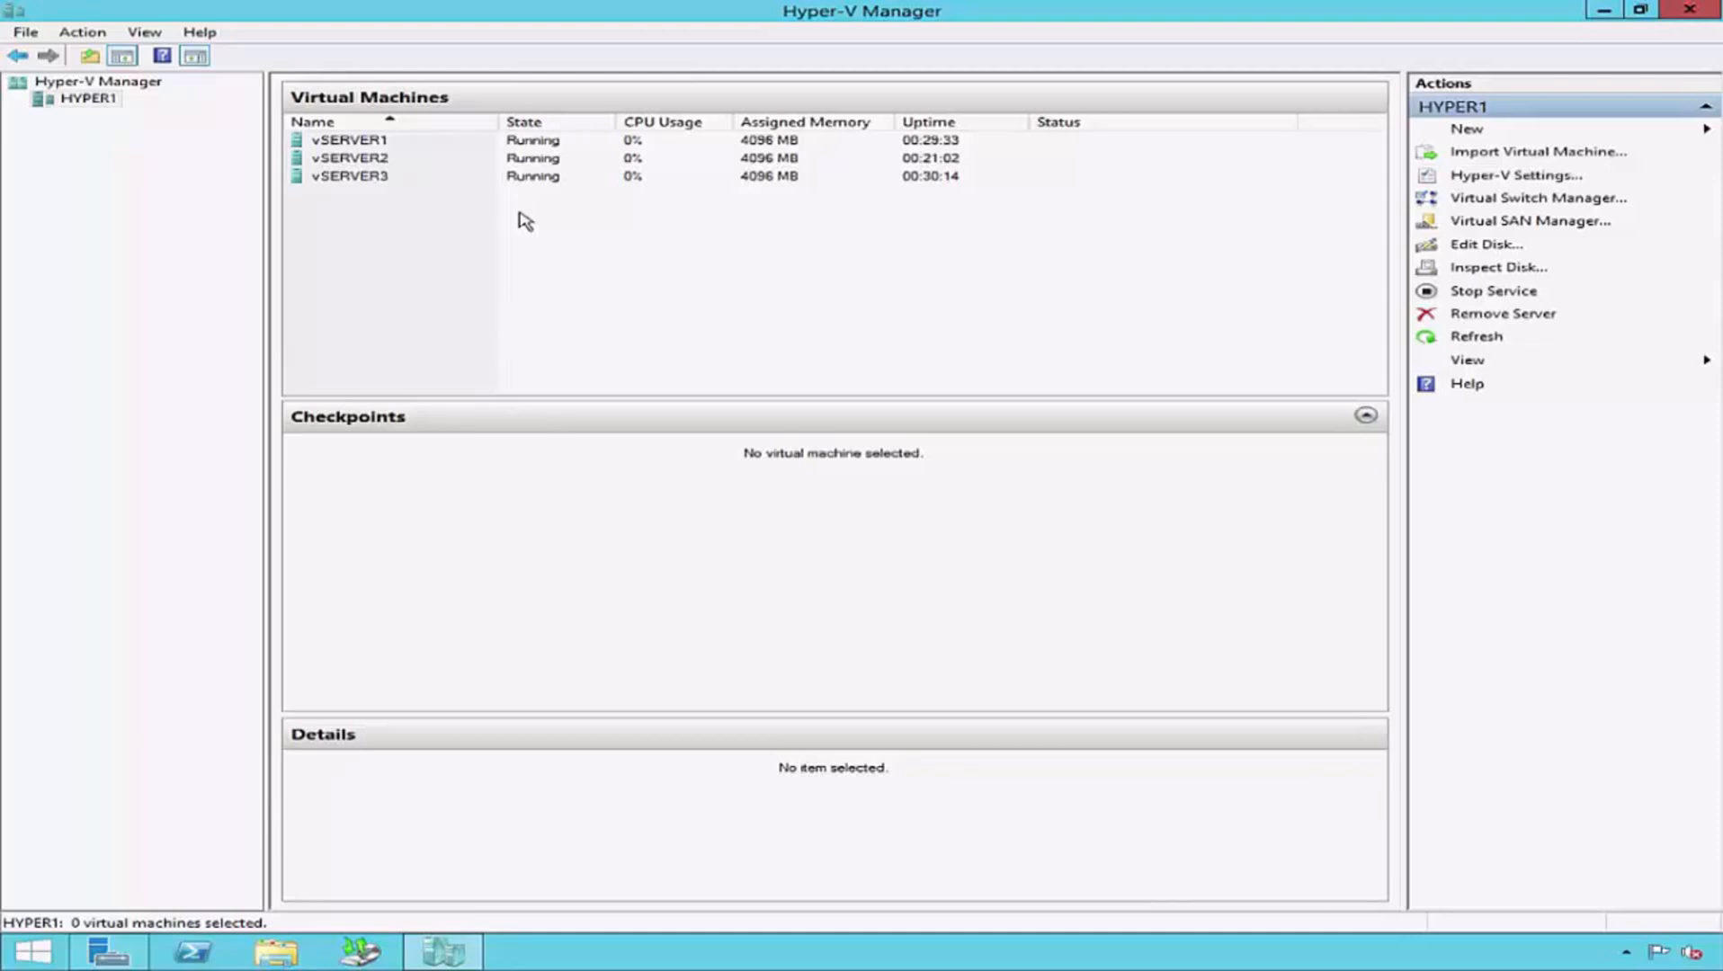
- Connect to the vSERVER1 virtual machine and unlock its Administrator session by entering the account password
{"action": "double_click", "coordinate": [382, 140]}
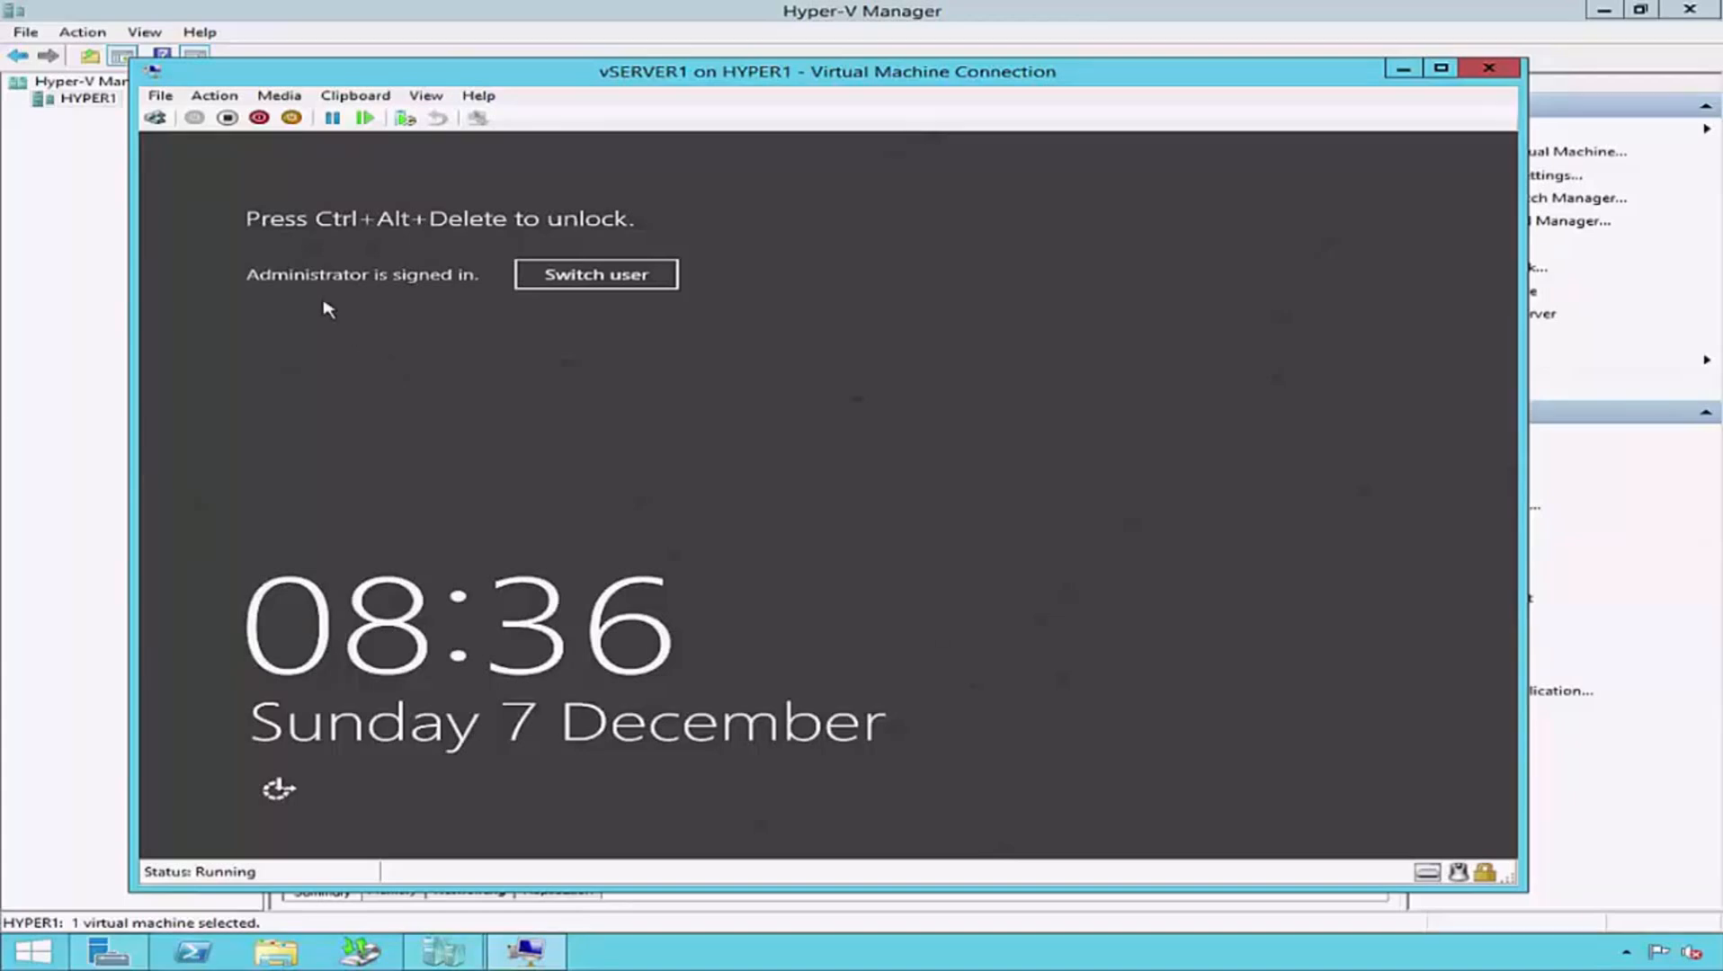
{"action": "left_click", "coordinate": [165, 119]}
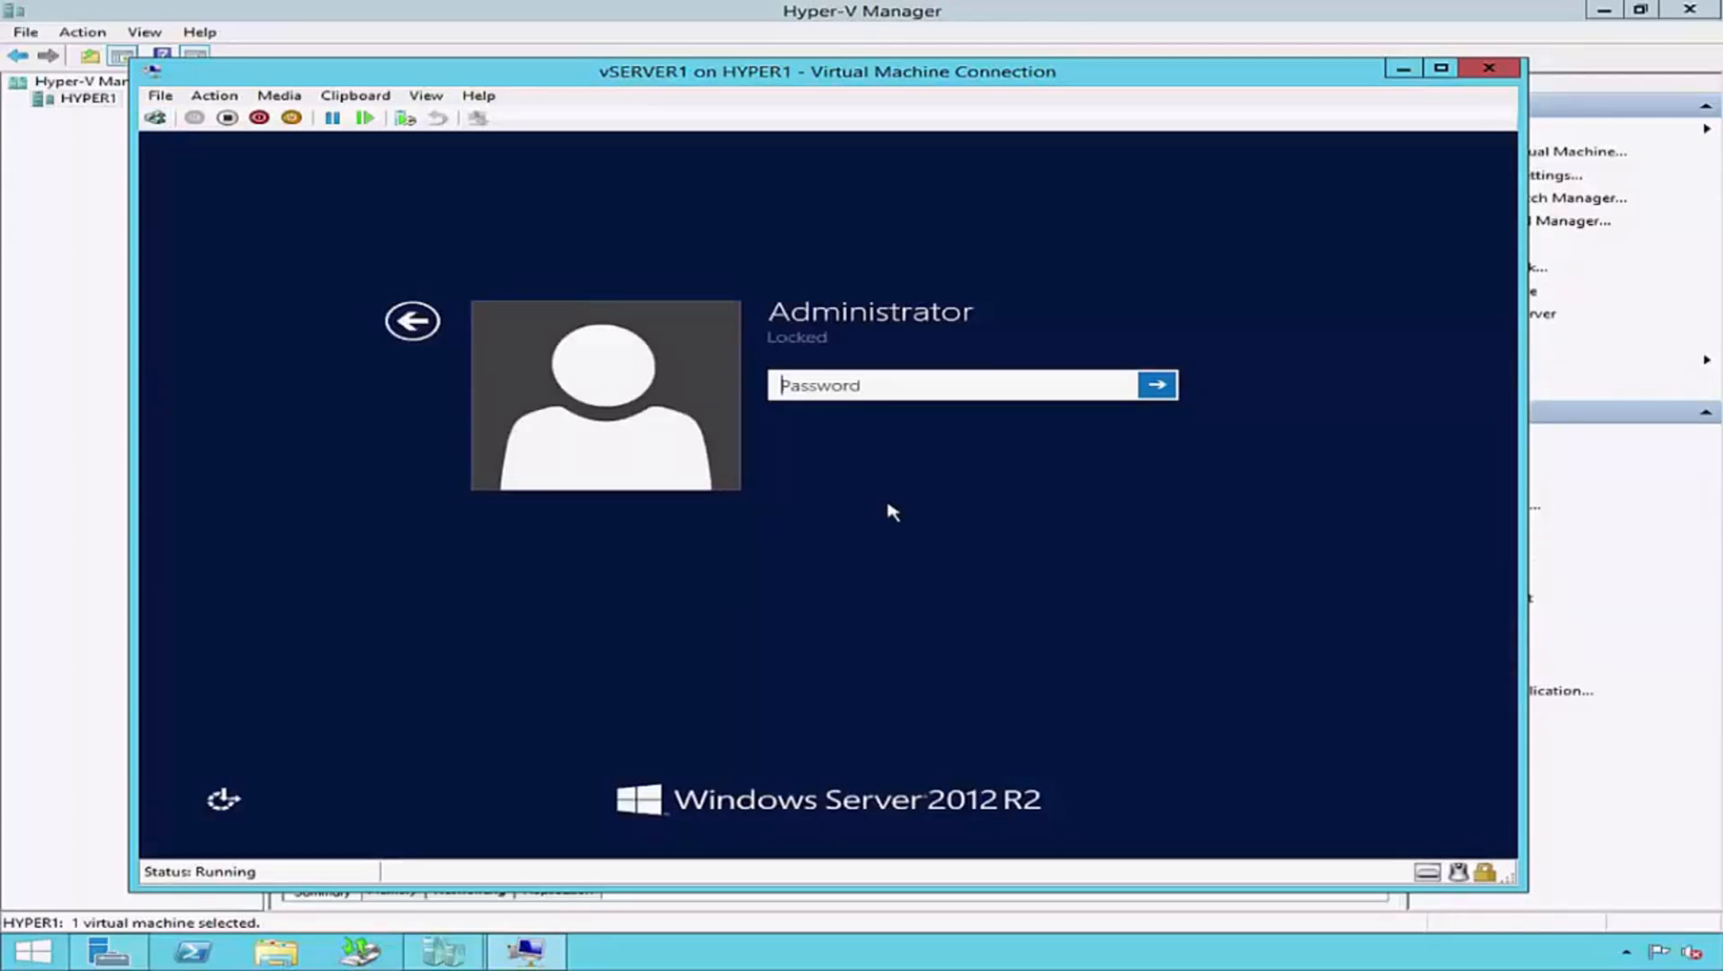
{"action": "key", "text": "Caps_Lock"}
{"action": "type", "text": "•••••"}
{"action": "key", "text": "Caps_Lock"}
{"action": "type", "text": "•••••"}
{"action": "key", "text": "Caps_Lock"}
{"action": "type", "text": "••••"}
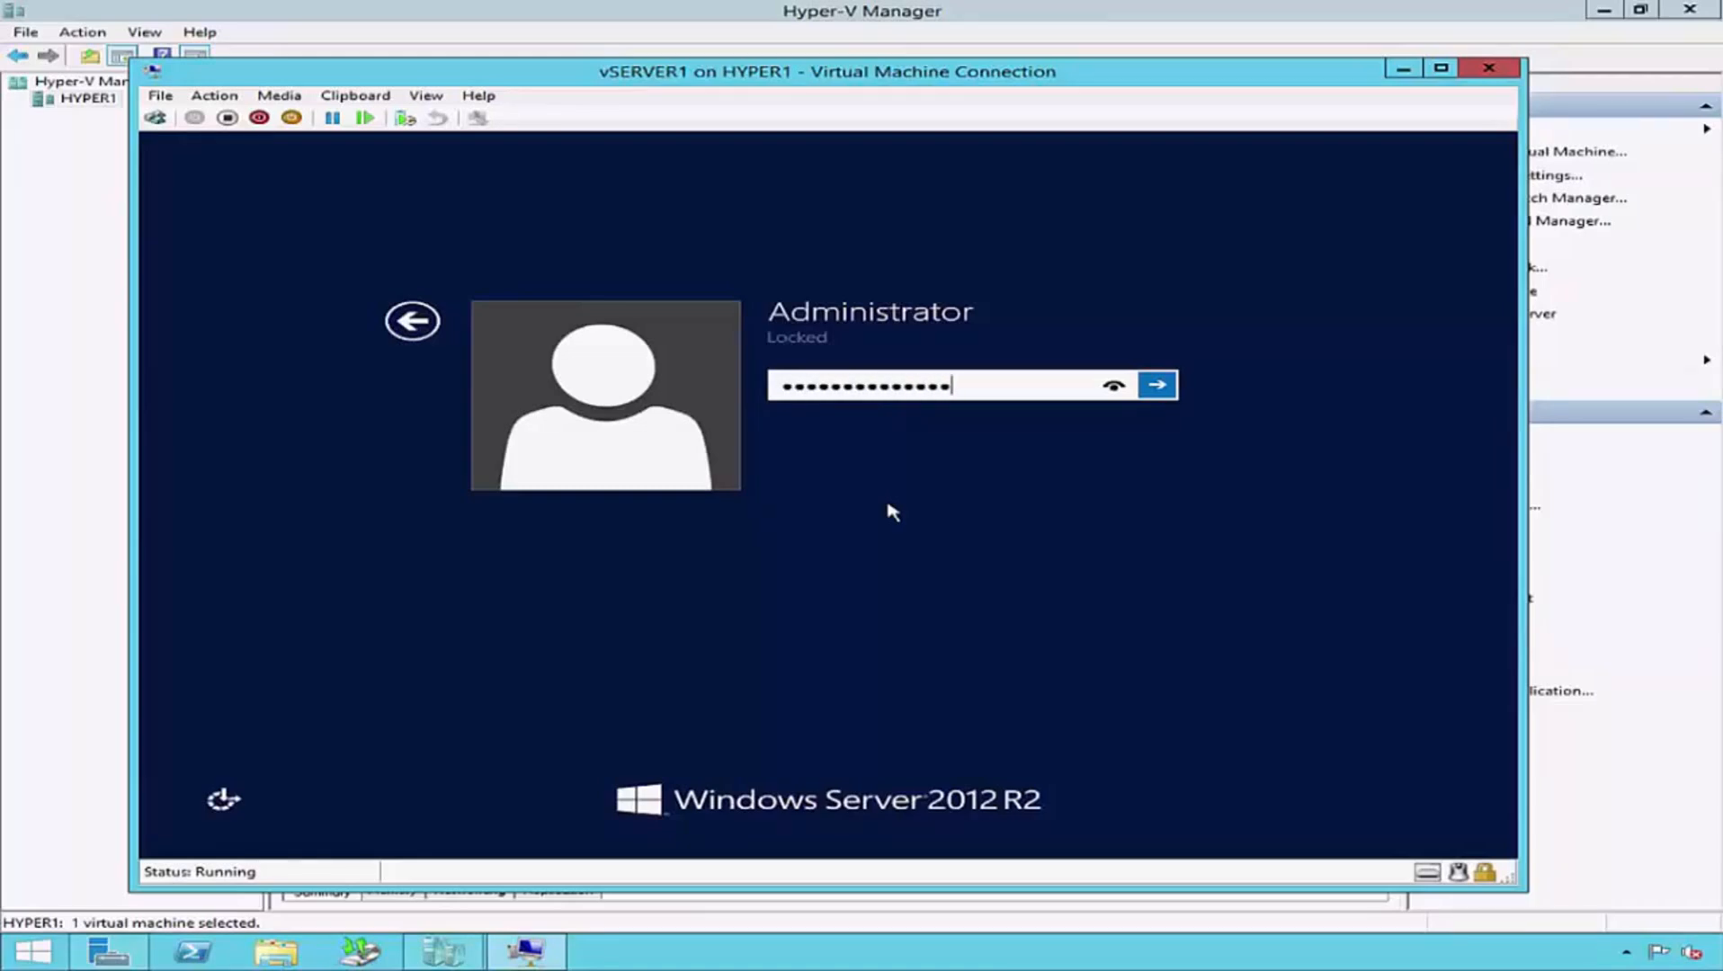
{"action": "key", "text": "Return"}
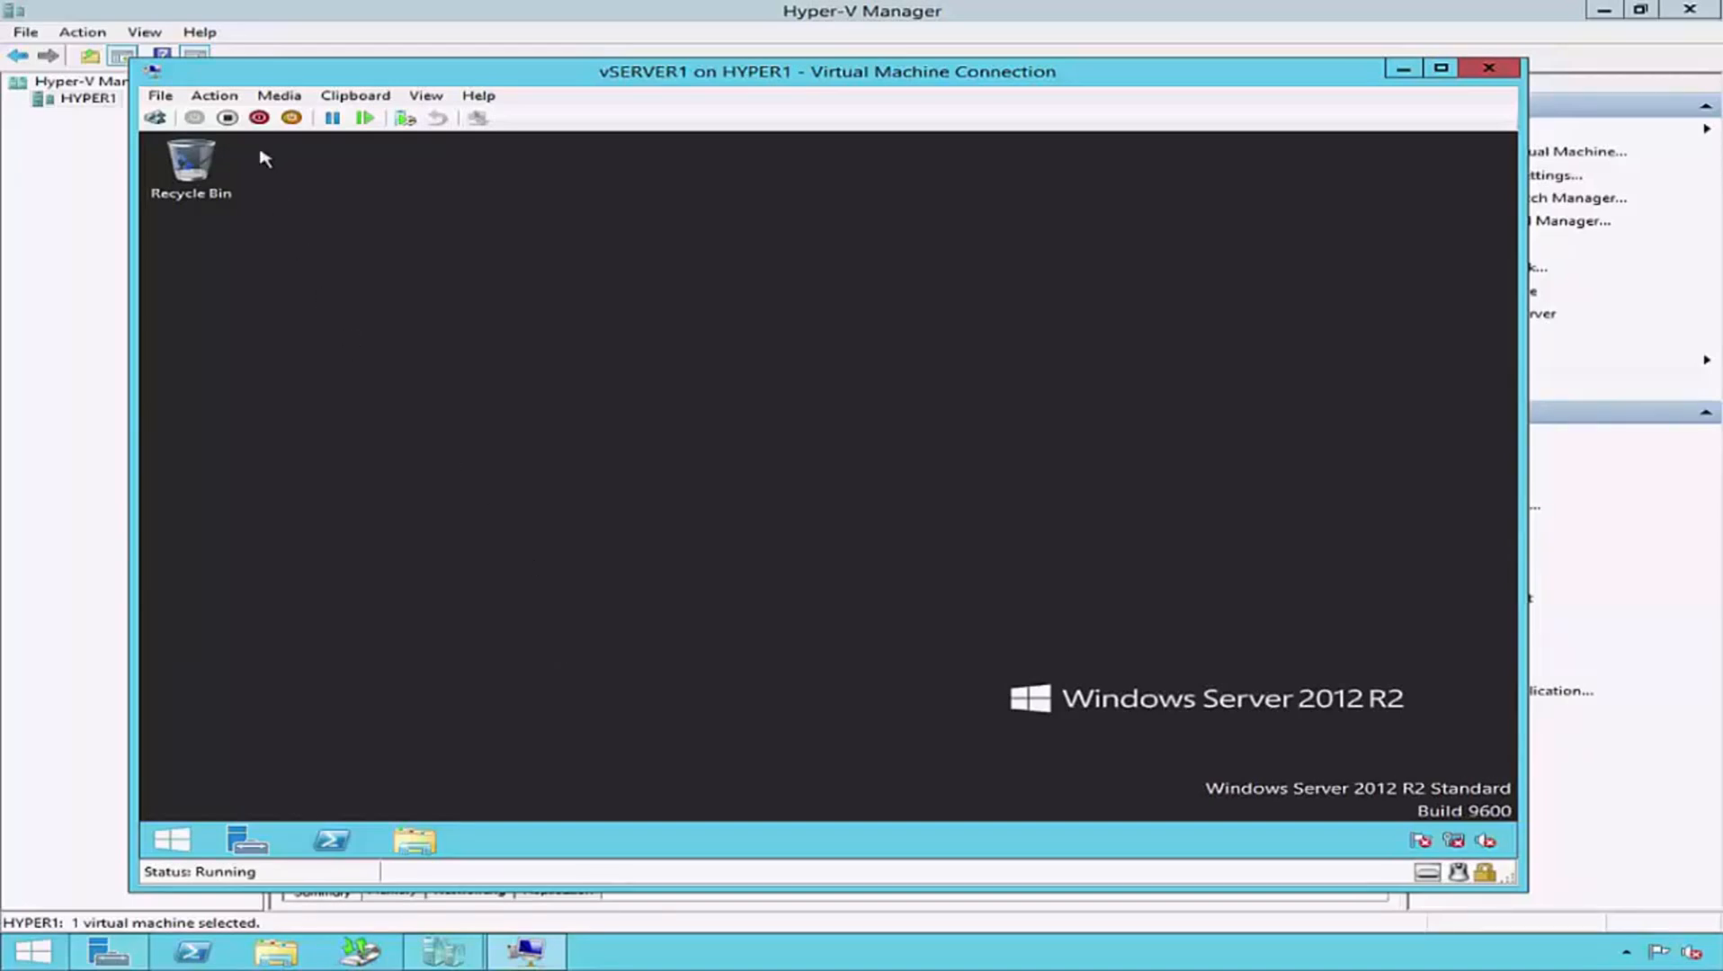
- Insert the Integration Services Setup Disk into vSERVER1, run the setup from DVD Drive (D:), and close its message and the file window
{"action": "left_click", "coordinate": [231, 101]}
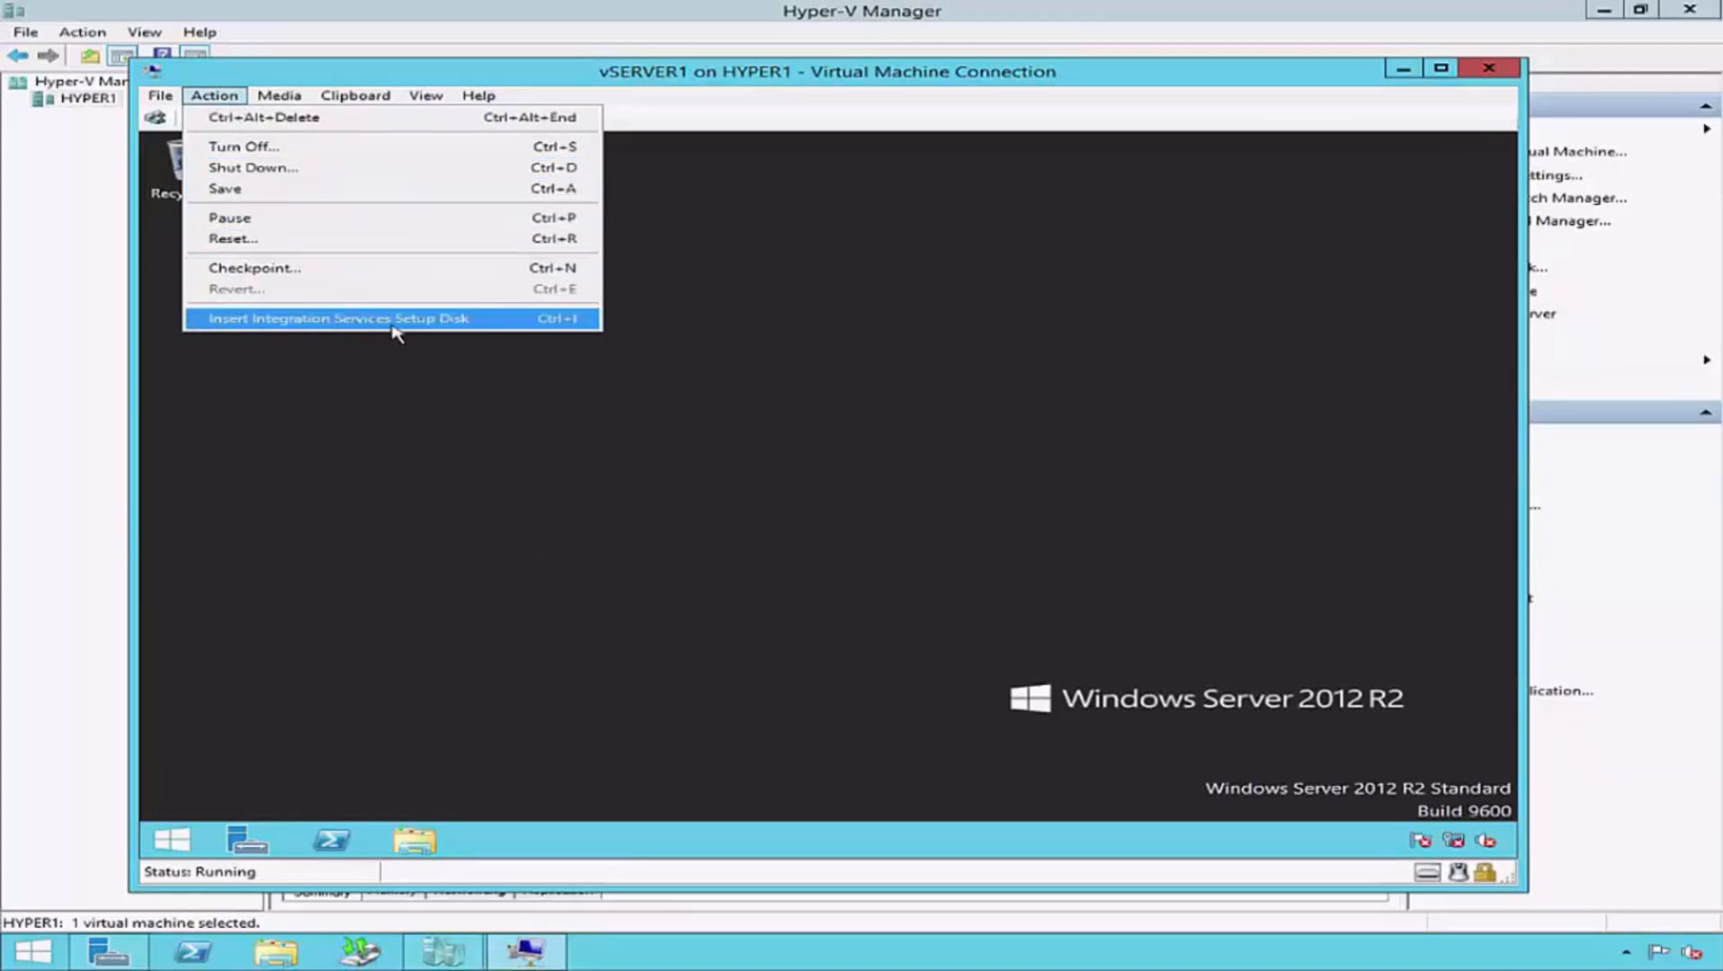
{"action": "left_click", "coordinate": [217, 322]}
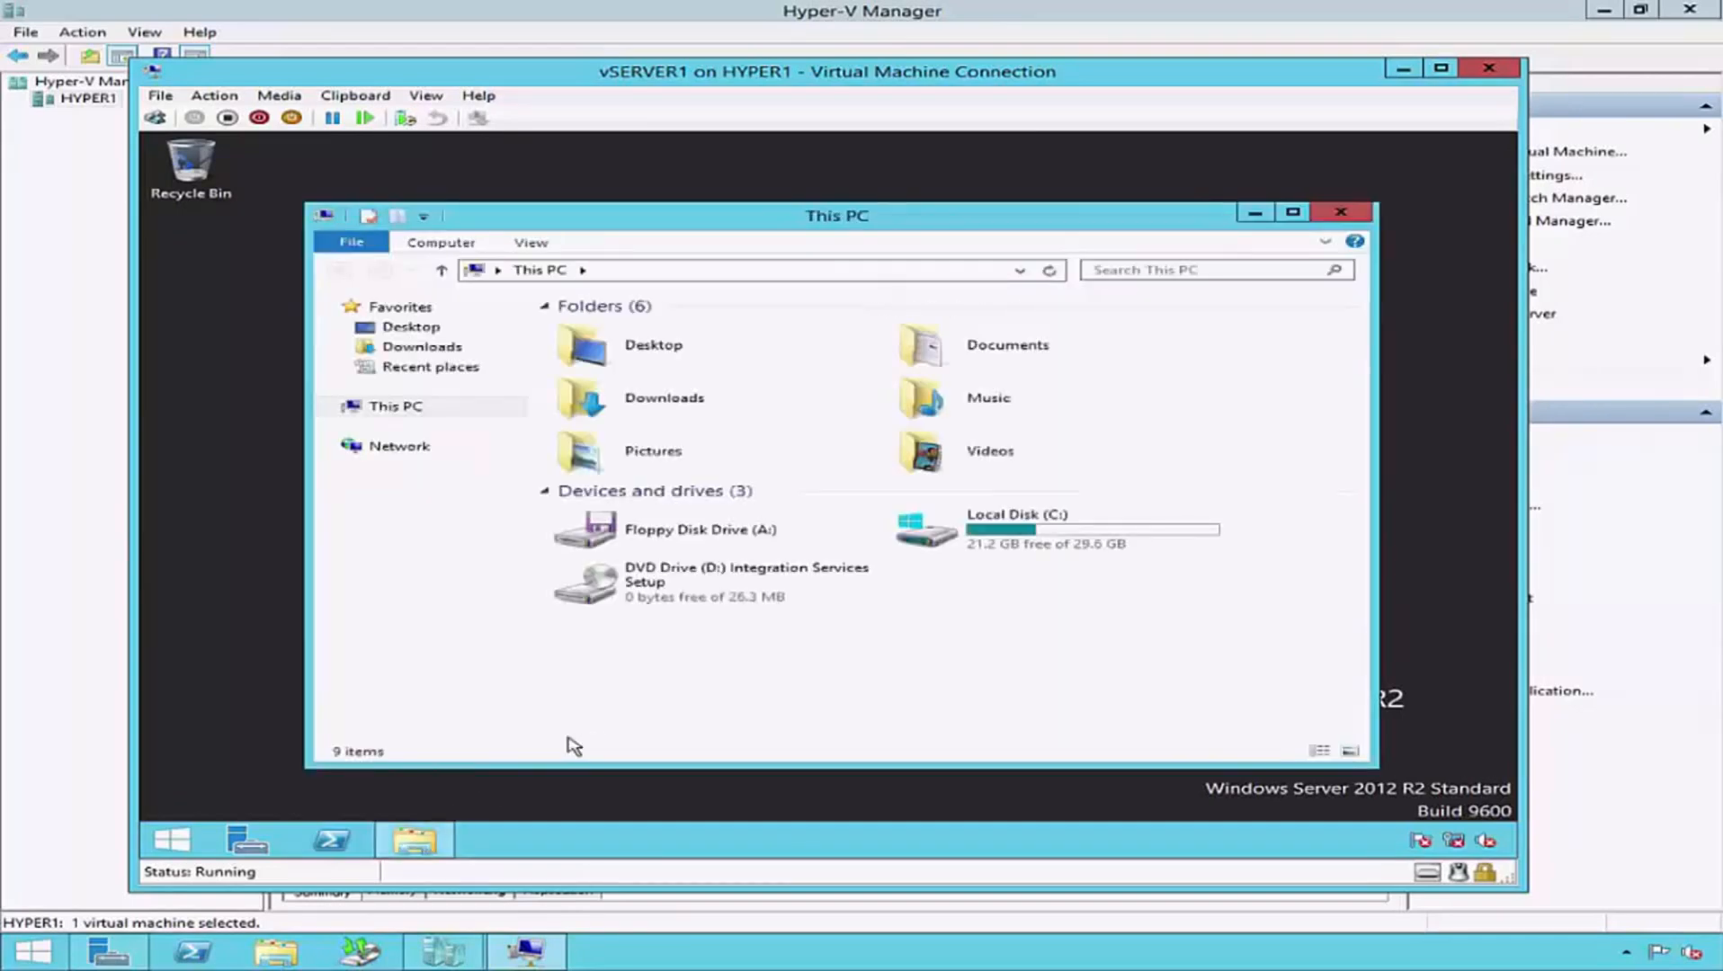
{"action": "left_click", "coordinate": [851, 594]}
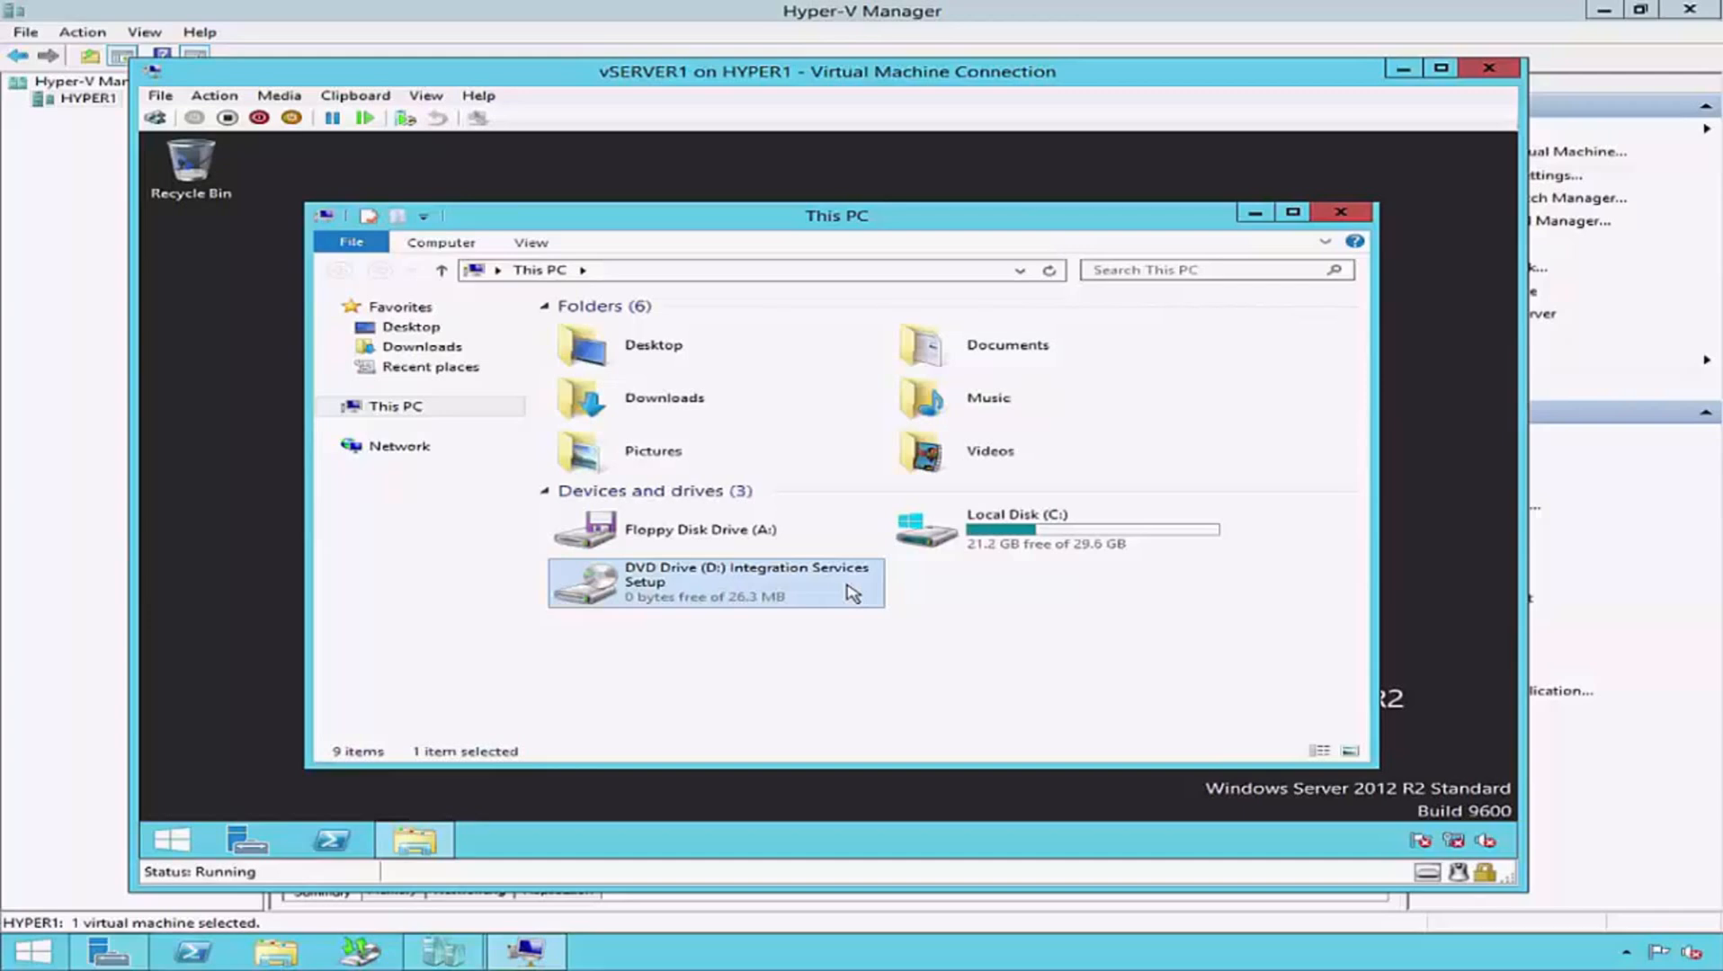
{"action": "double_click", "coordinate": [852, 594]}
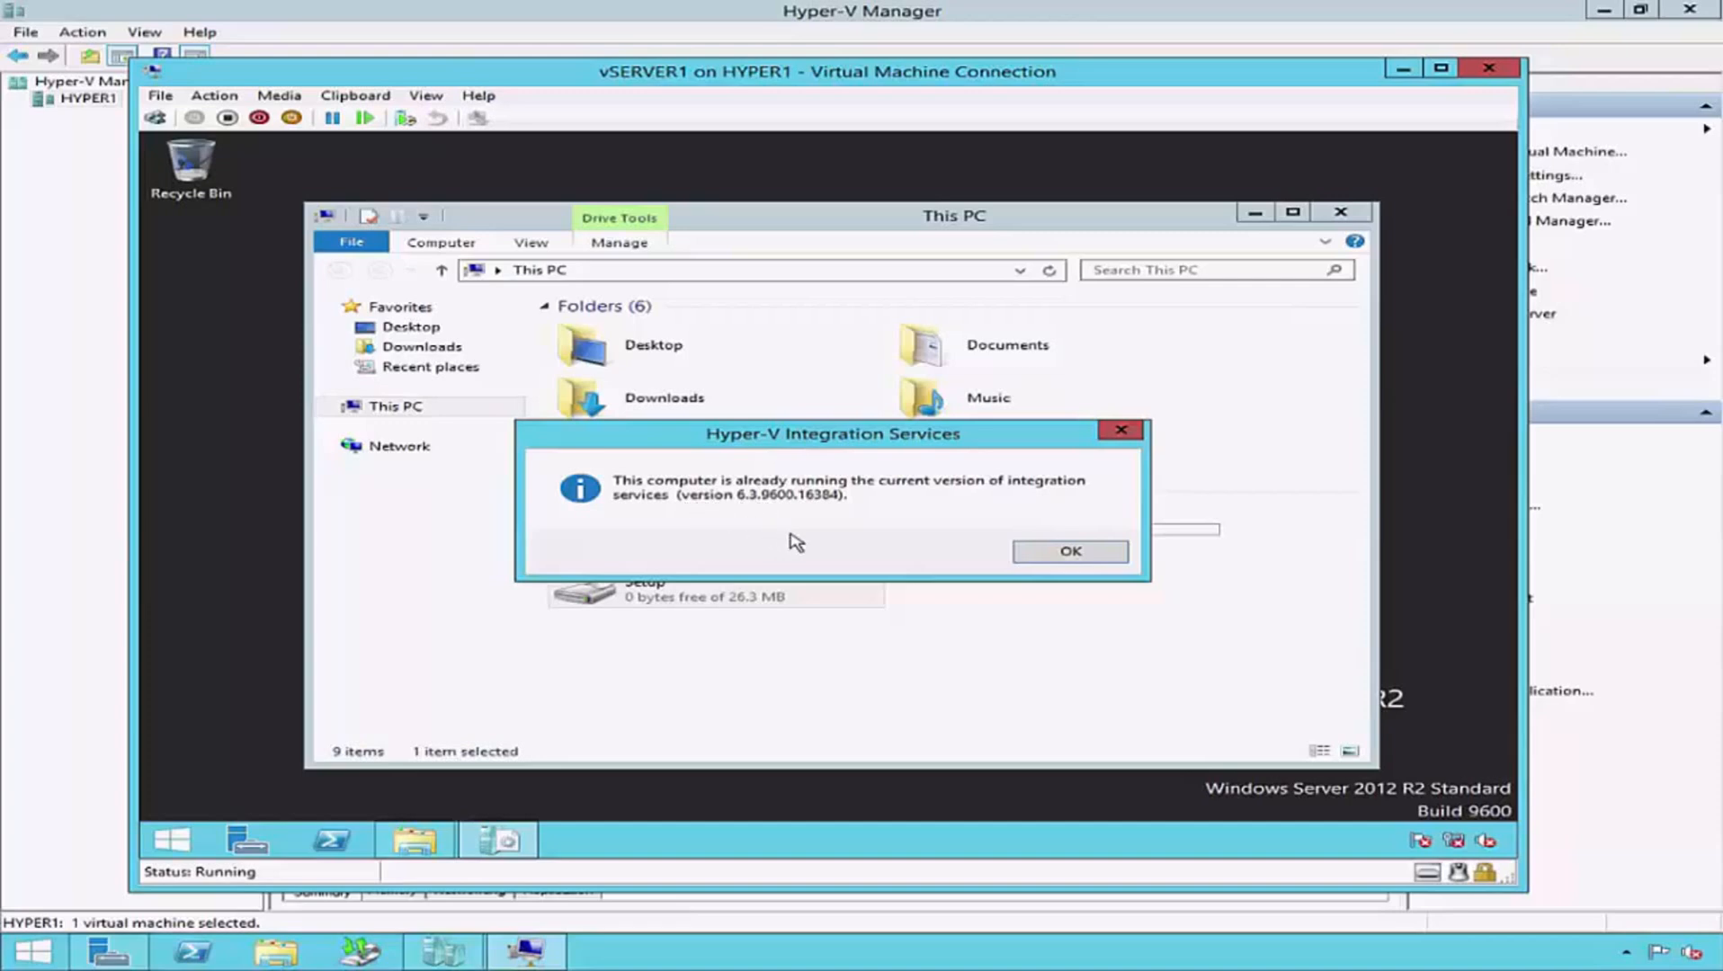
{"action": "left_click", "coordinate": [1100, 559]}
{"action": "left_click", "coordinate": [1349, 214]}
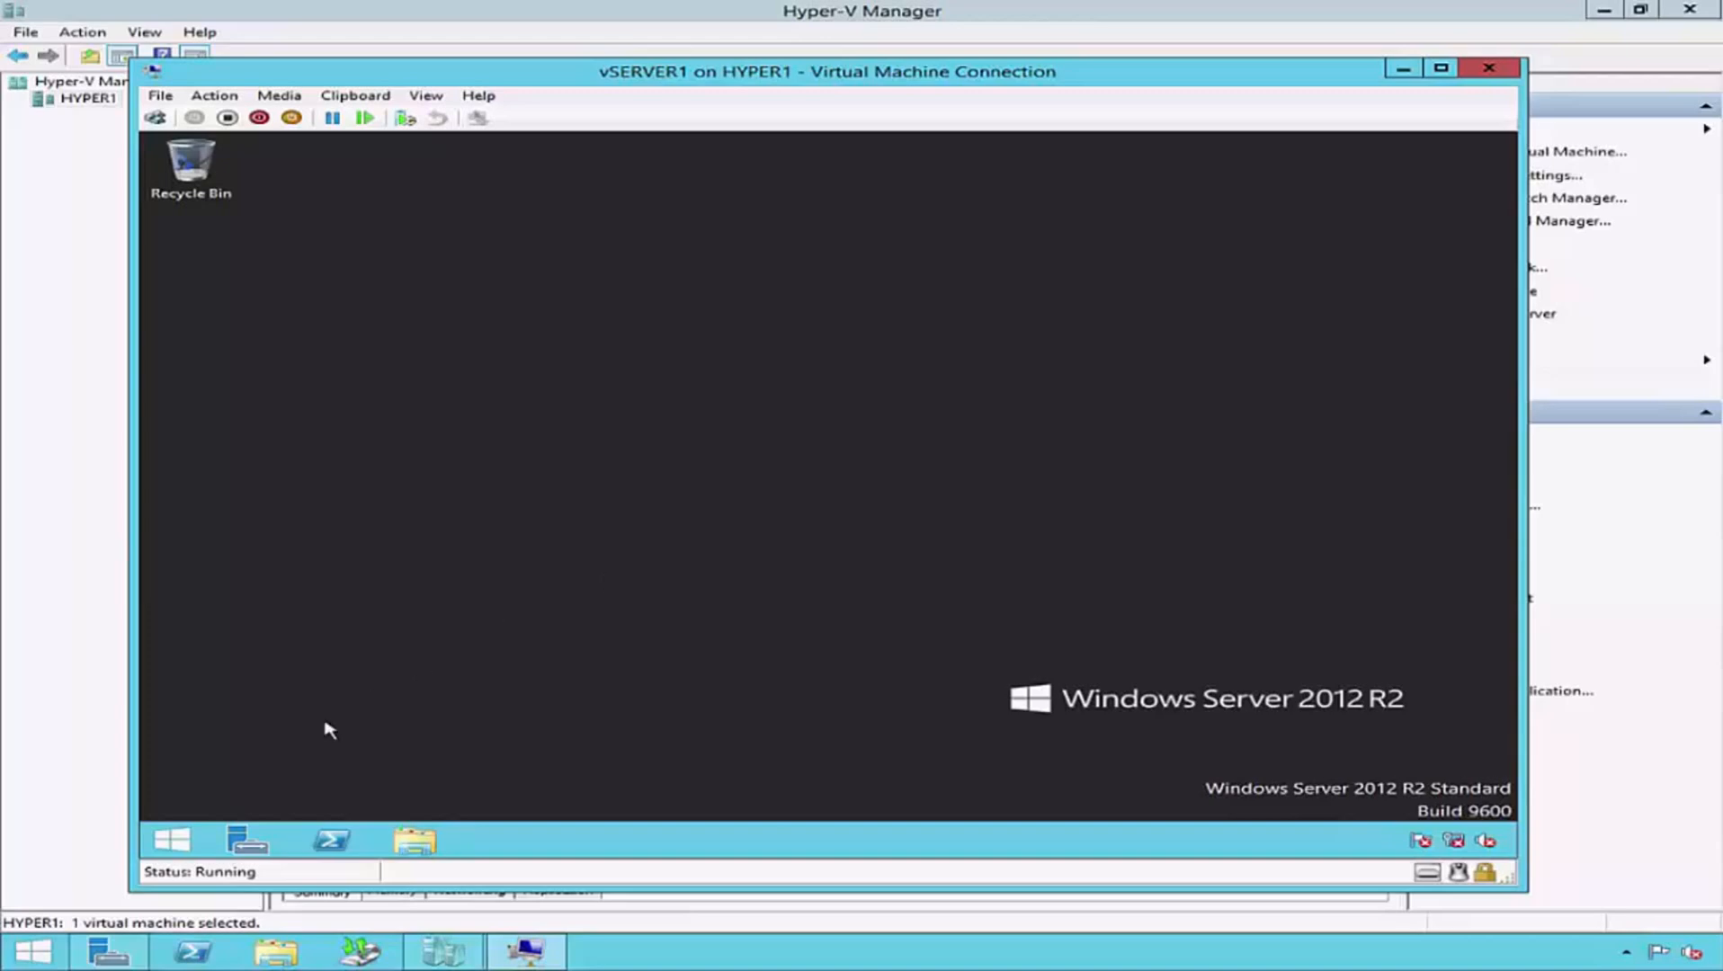
- Open the Services console inside vSERVER1 by running services.msc
{"action": "right_click", "coordinate": [170, 840]}
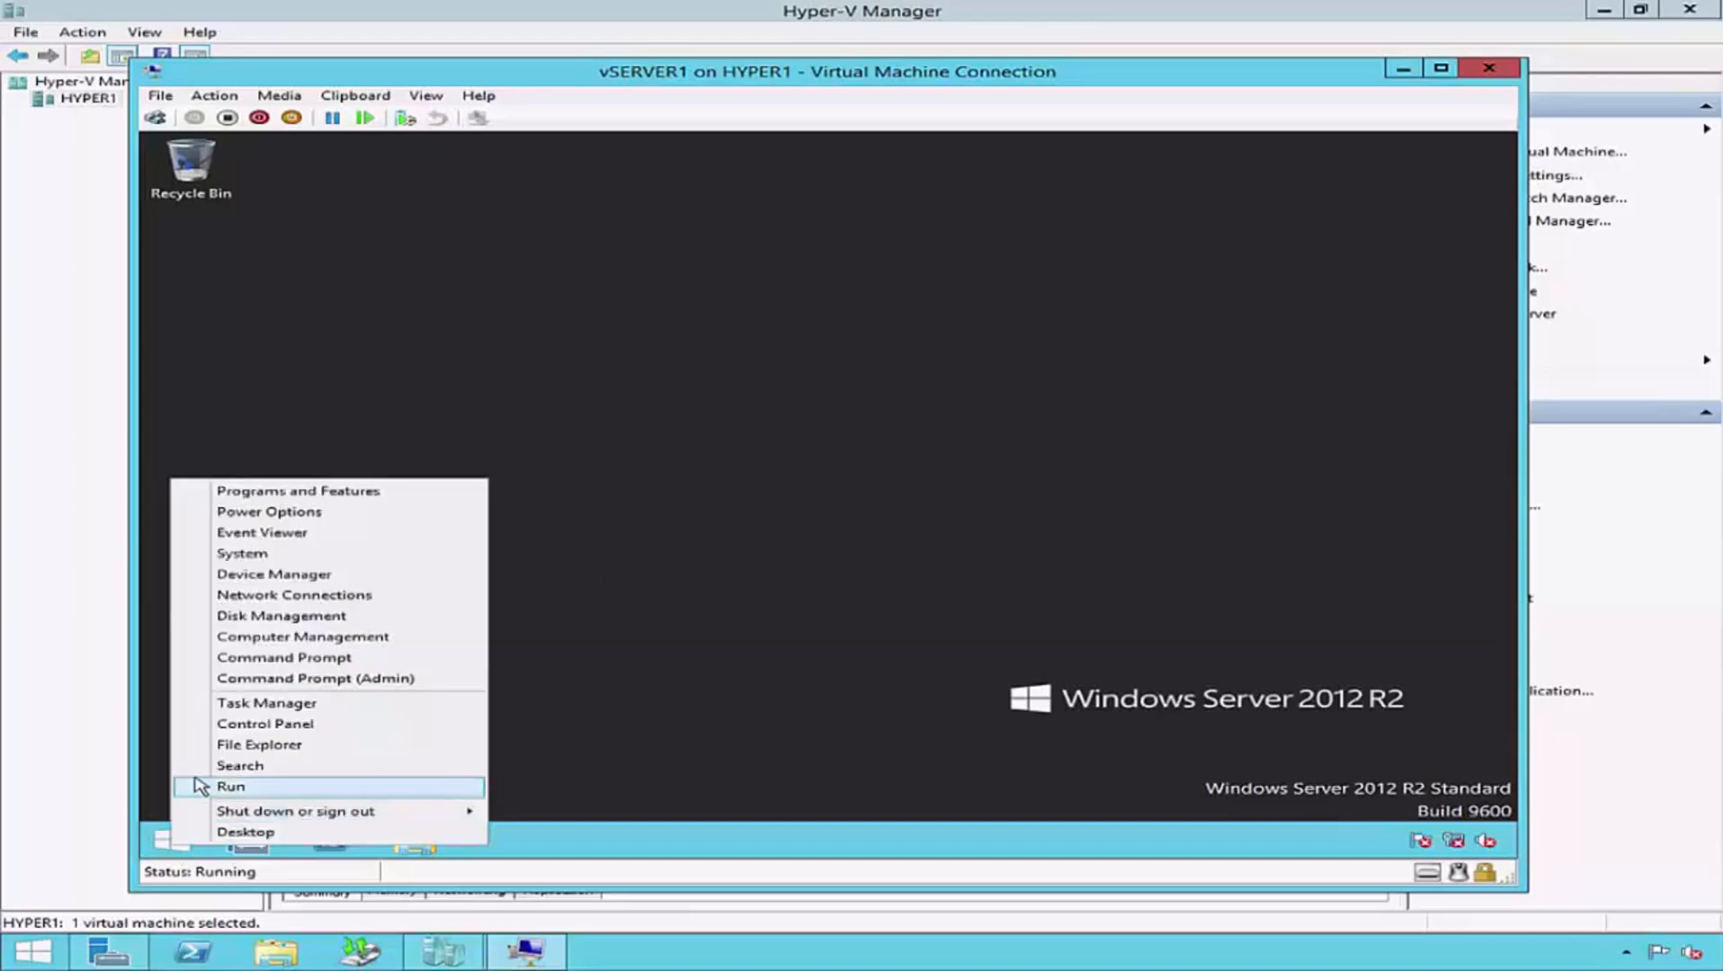
{"action": "left_click", "coordinate": [290, 786]}
{"action": "type", "text": "services.ms"}
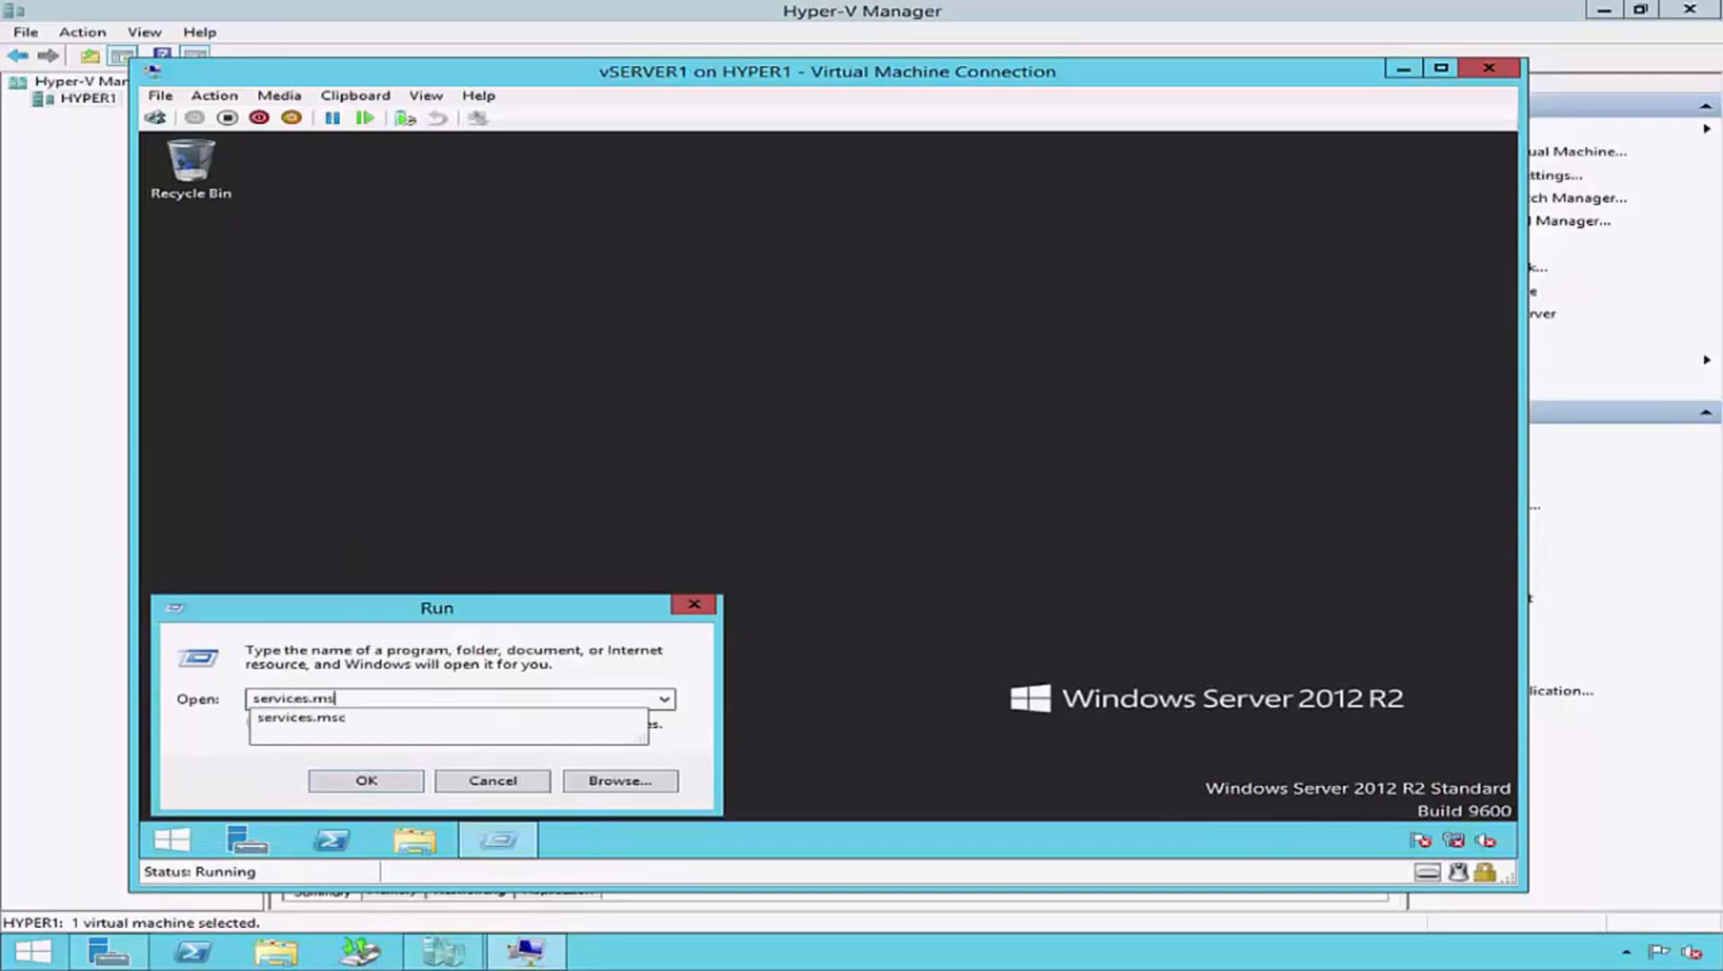
{"action": "key", "text": "Return"}
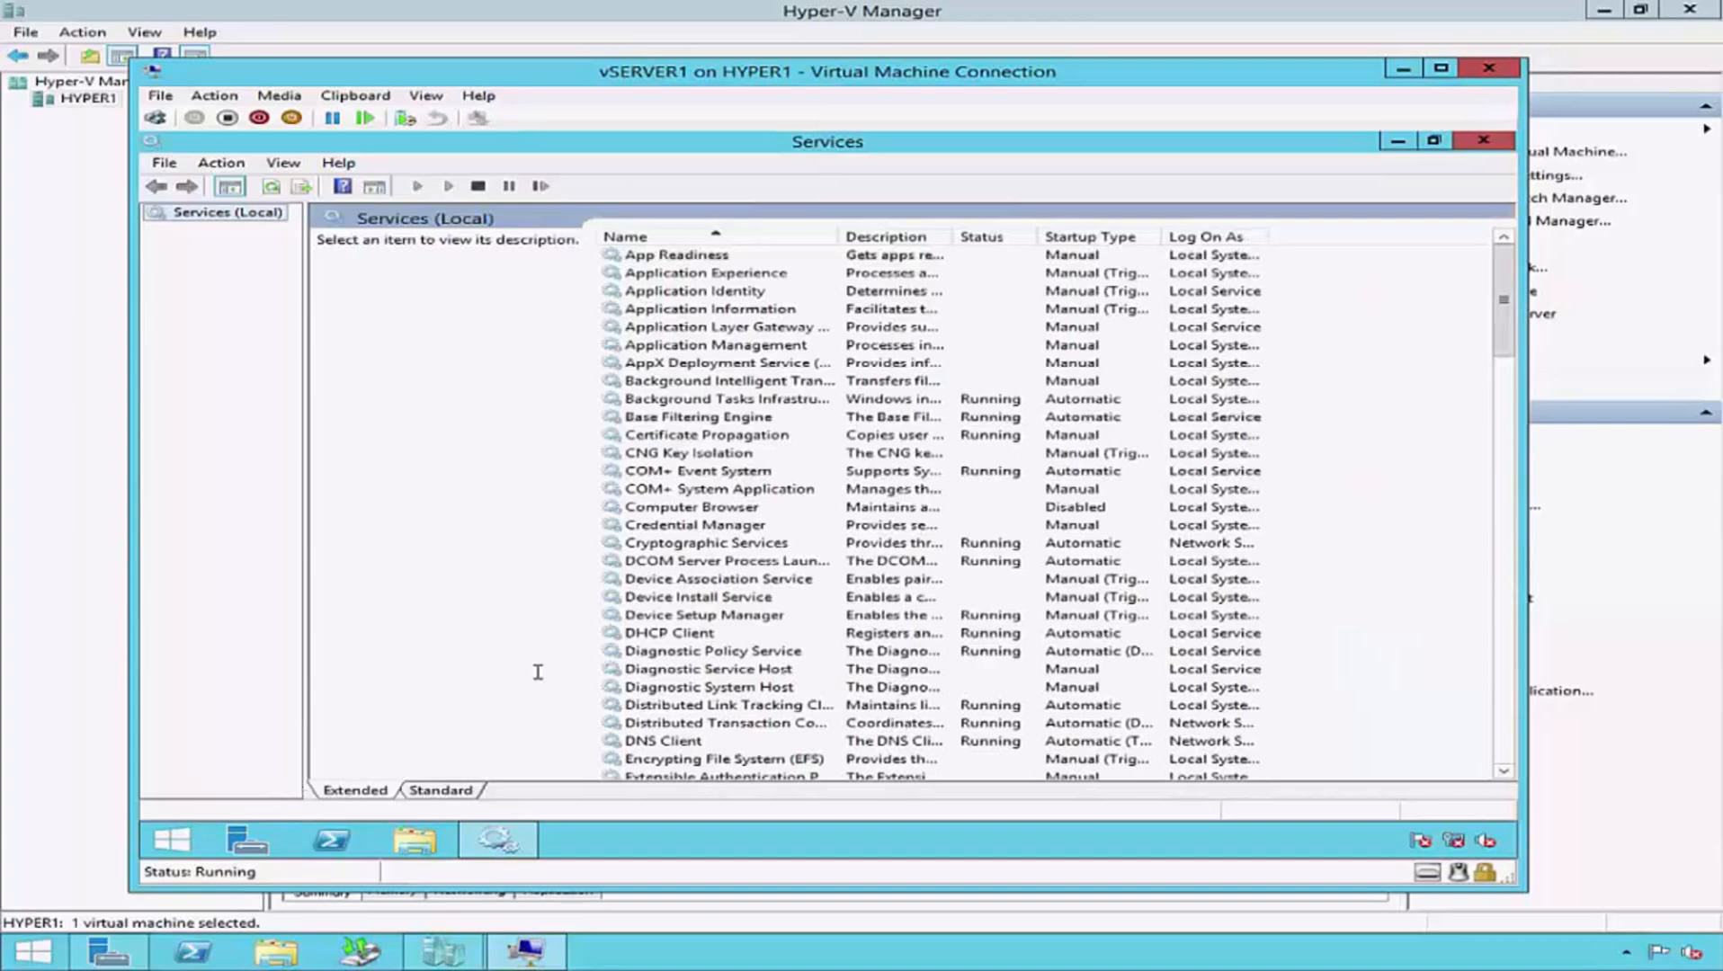
- Examine the description and status of each Hyper-V service, from Data Exchange Service to Volume Shadow Copy Requestor
{"action": "left_click", "coordinate": [652, 615]}
{"action": "key", "text": "h"}
{"action": "key", "text": "y"}
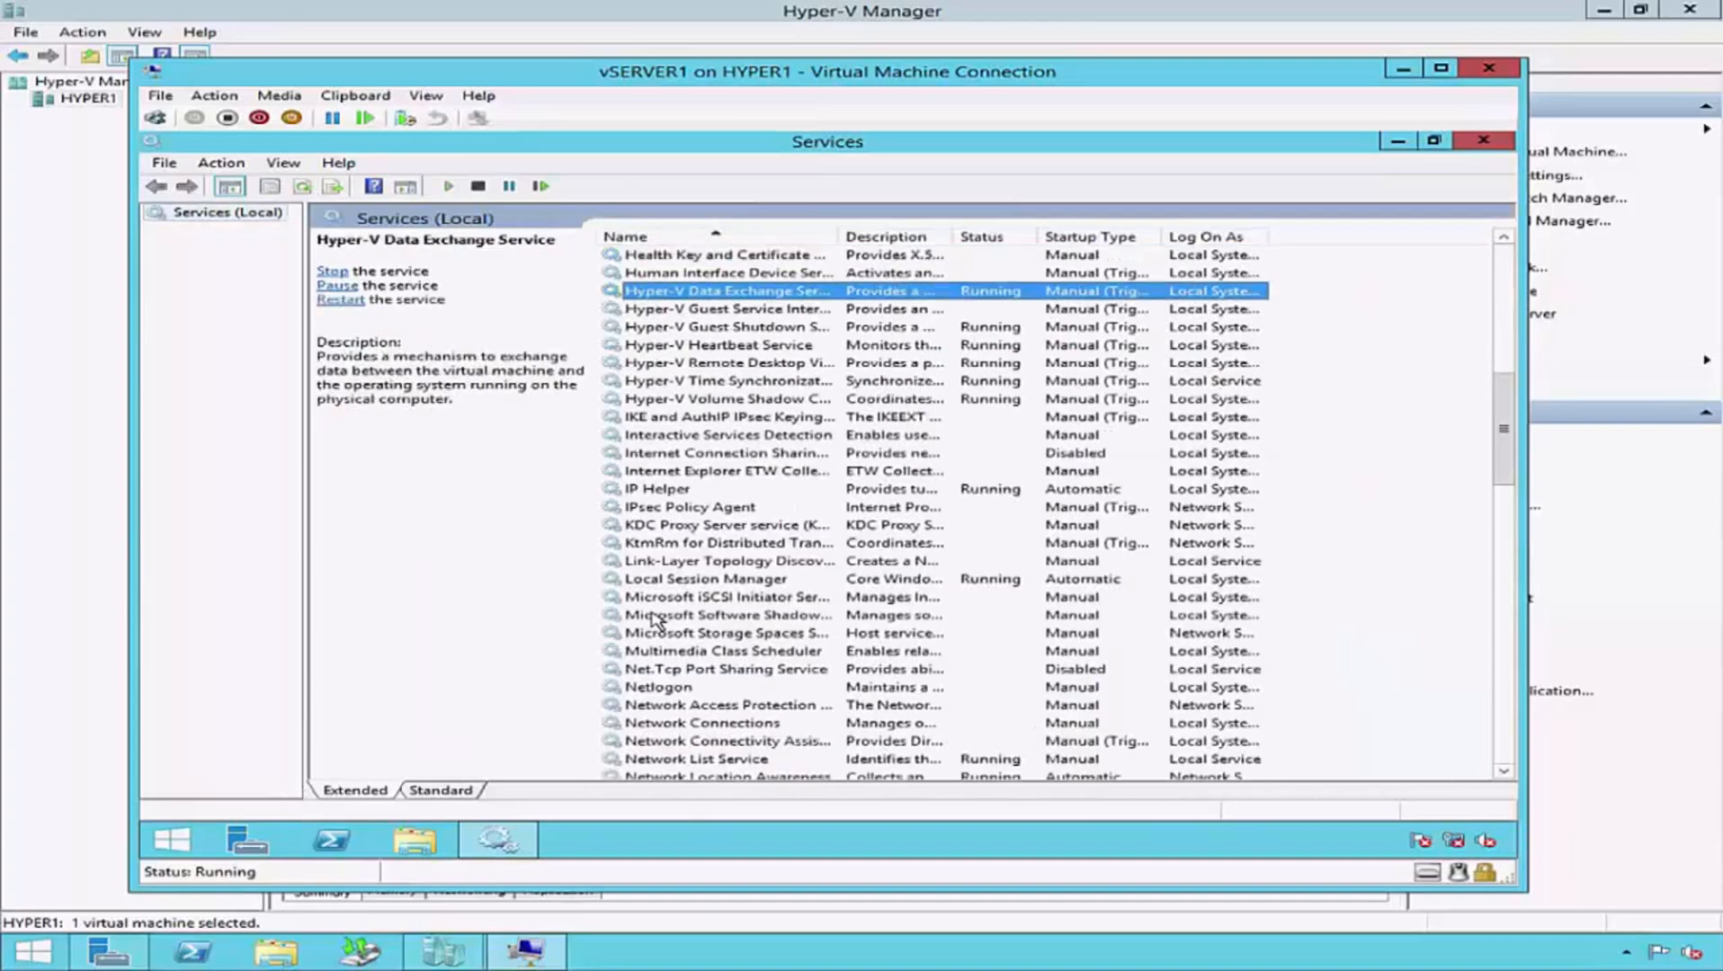
{"action": "left_click", "coordinate": [835, 309]}
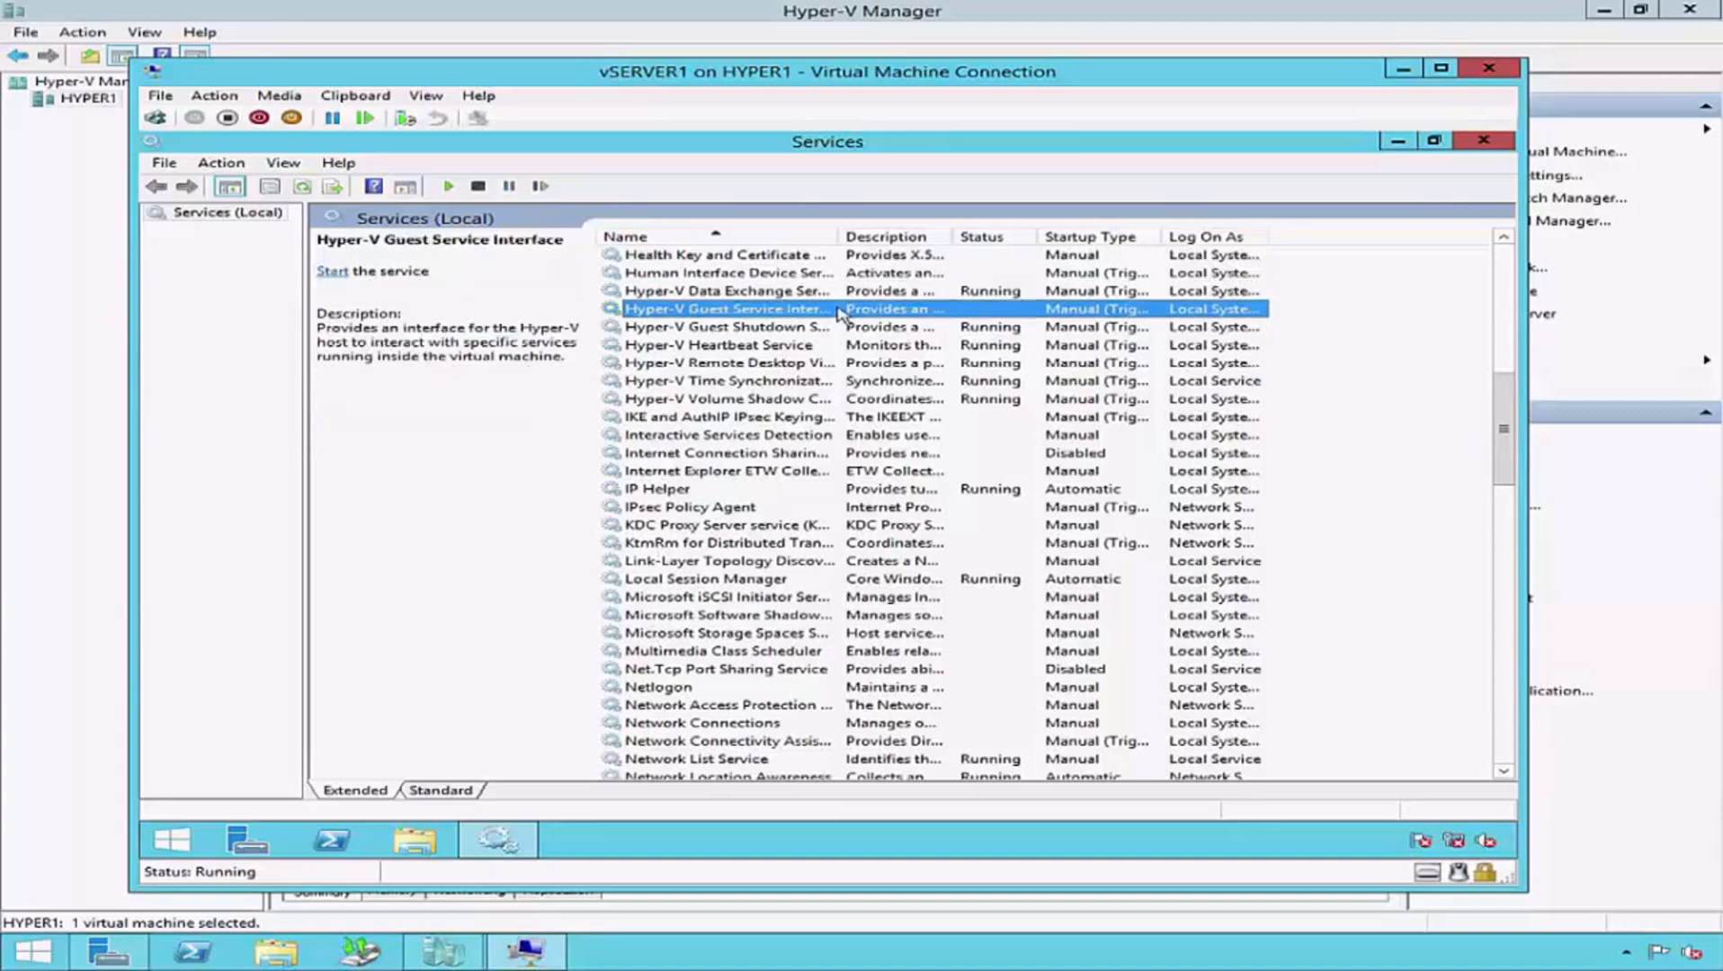
{"action": "left_click", "coordinate": [829, 326]}
{"action": "left_click", "coordinate": [824, 345]}
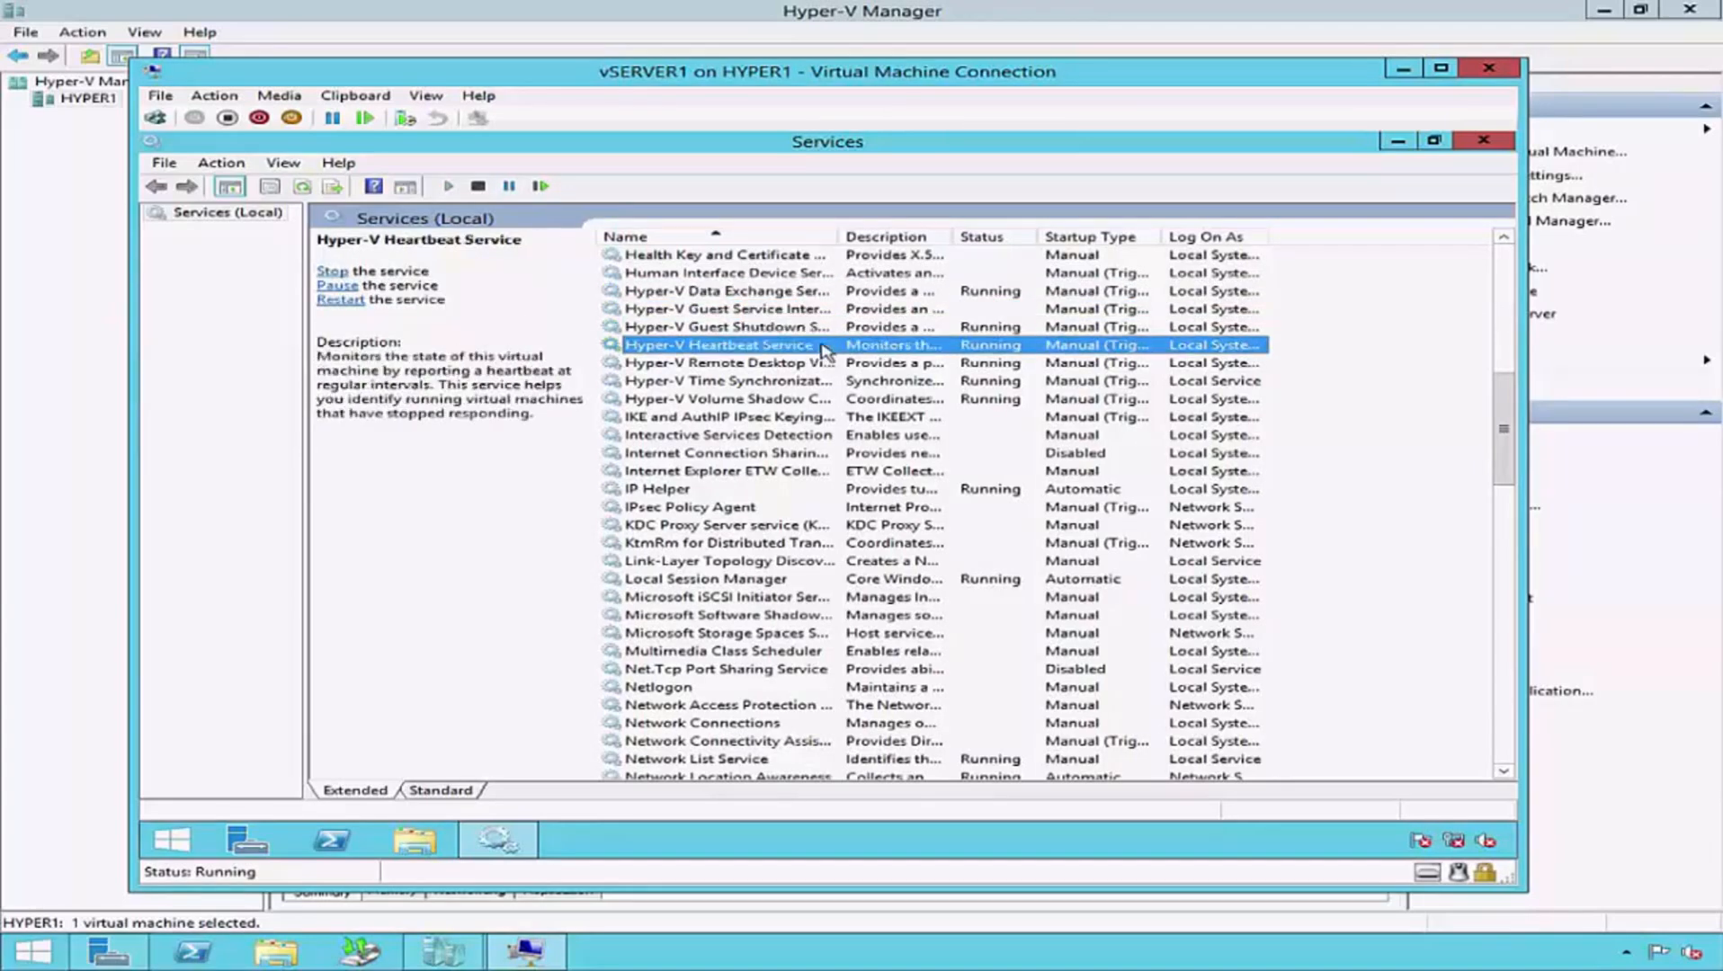
{"action": "left_click", "coordinate": [822, 363]}
{"action": "left_click", "coordinate": [821, 381]}
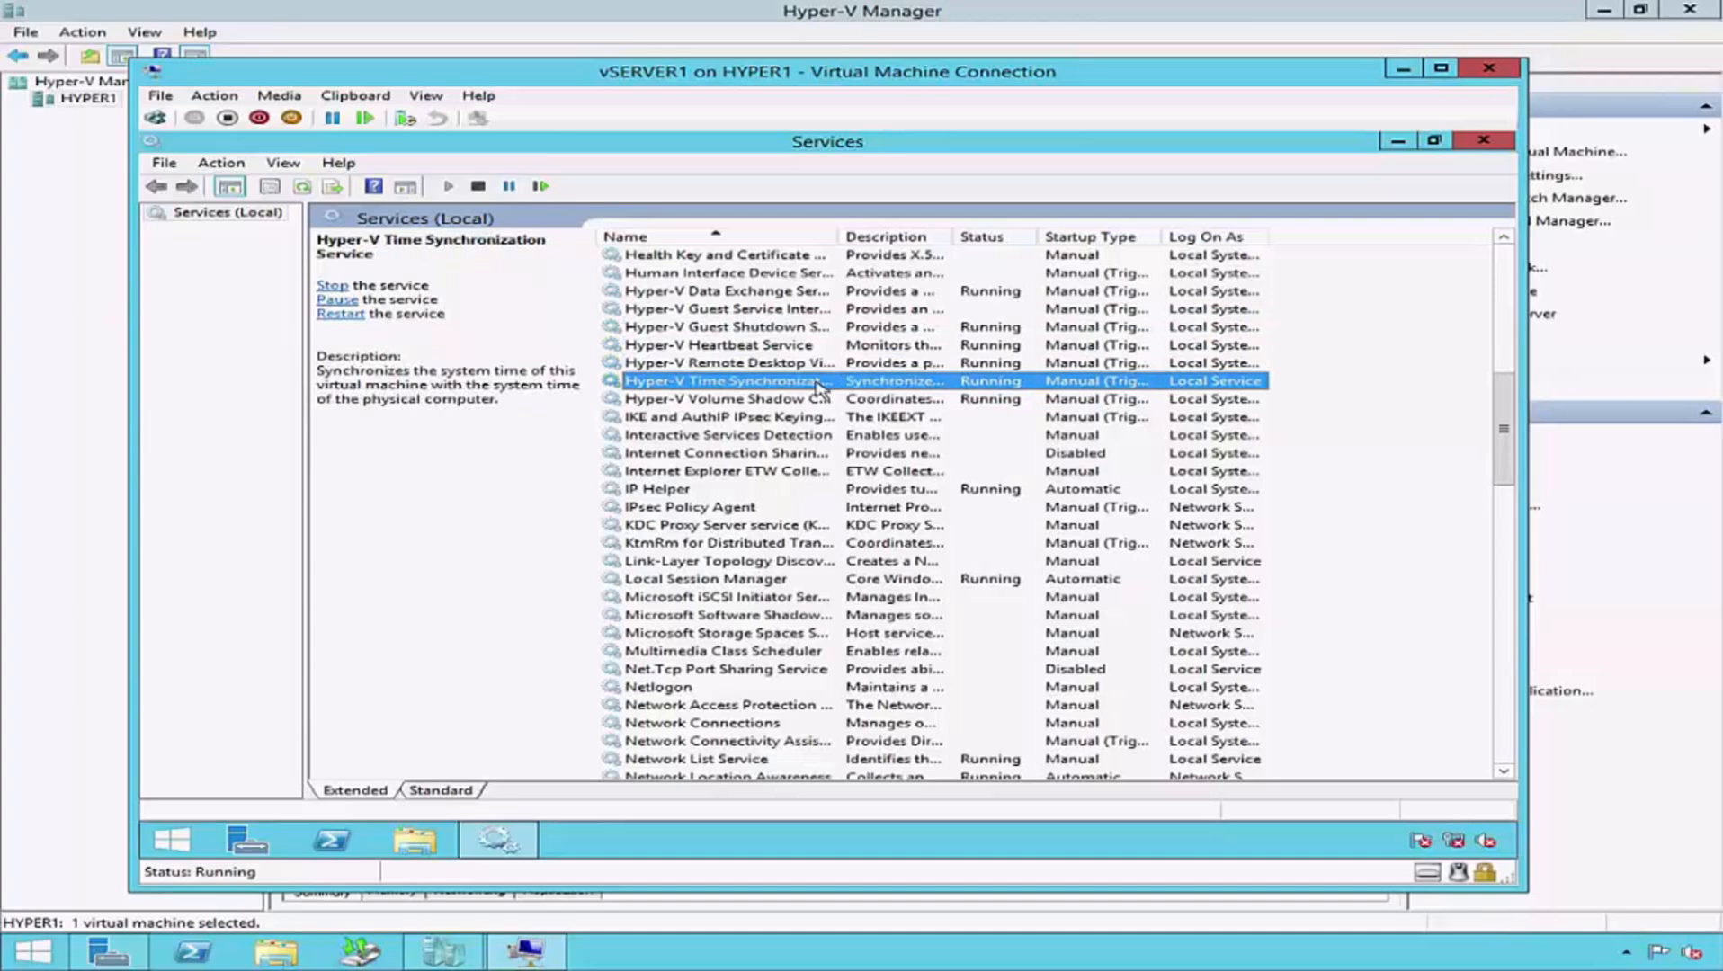
{"action": "left_click", "coordinate": [820, 400]}
{"action": "left_click", "coordinate": [519, 514]}
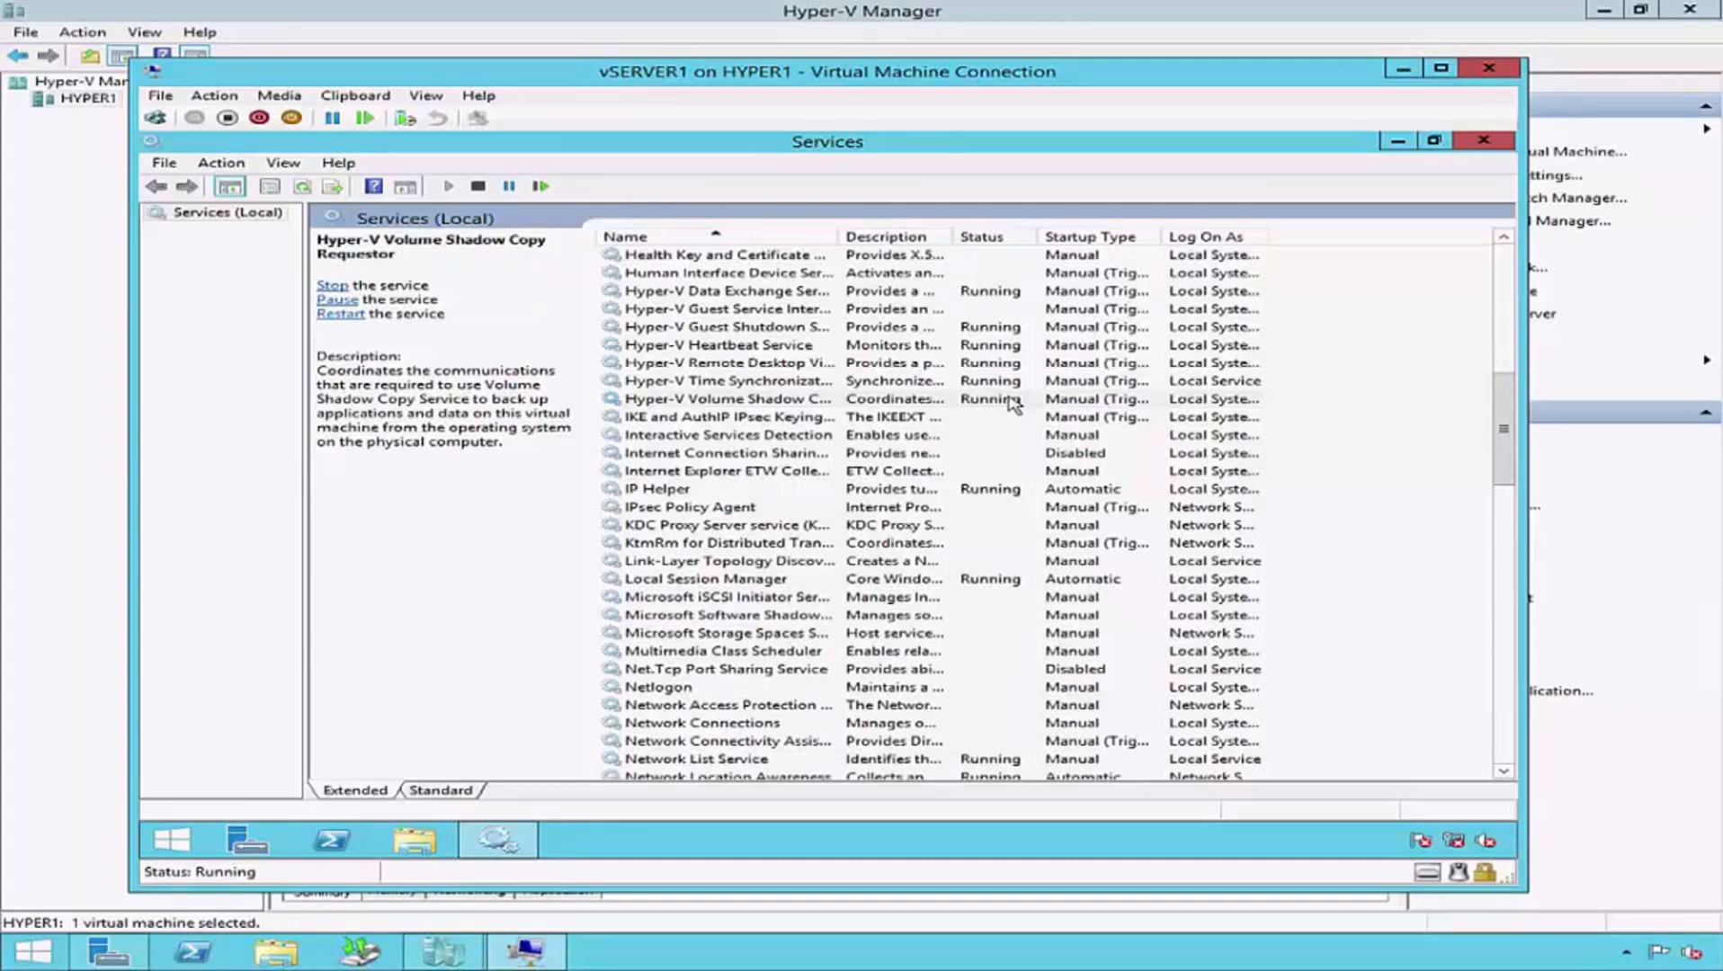
- Close the Services console, lock the vSERVER1 session, and close its virtual machine connection
{"action": "left_click", "coordinate": [1485, 141]}
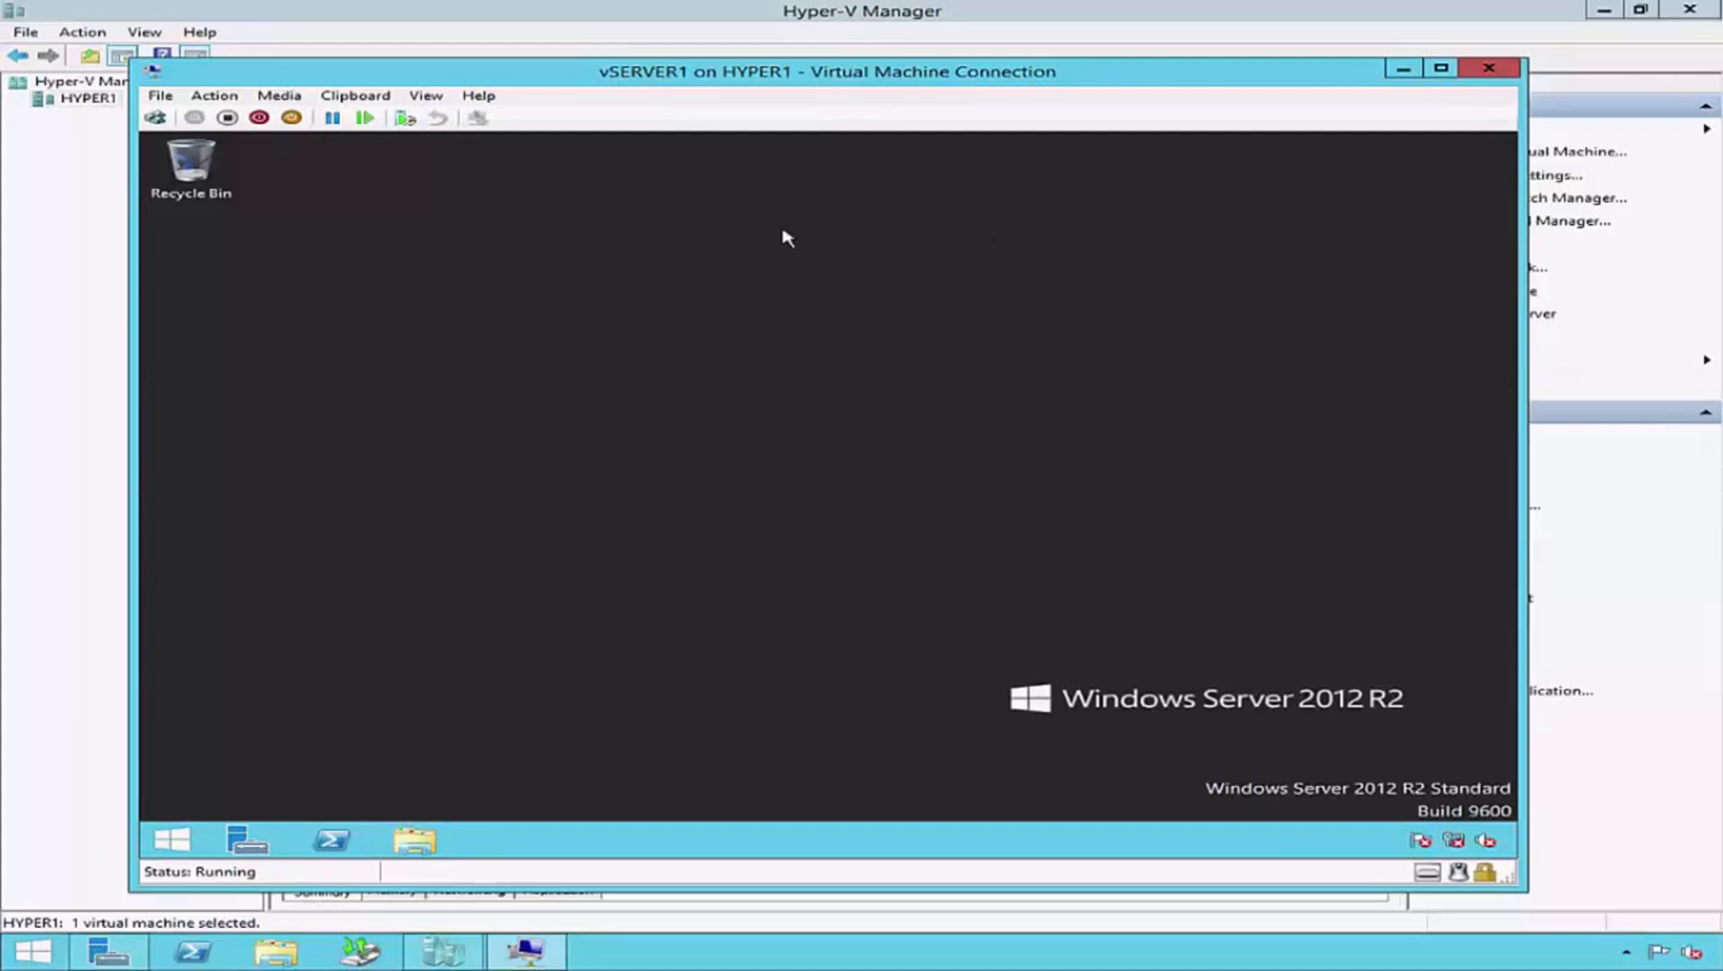
{"action": "left_click", "coordinate": [155, 118]}
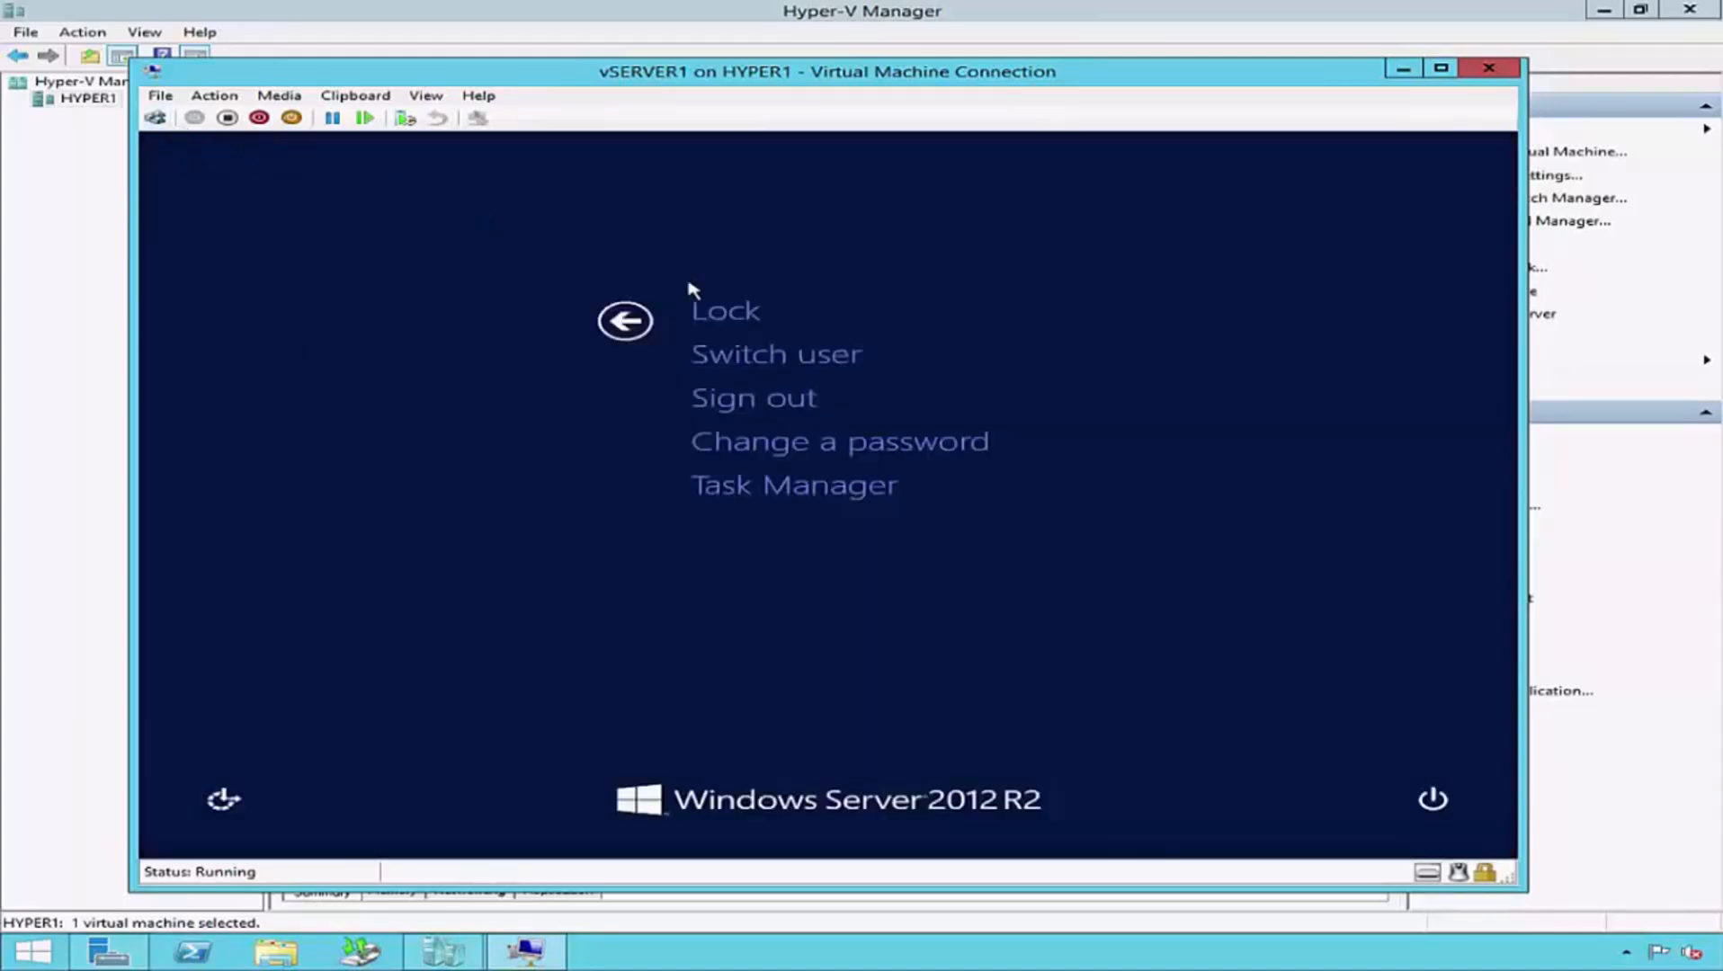
{"action": "left_click", "coordinate": [749, 309]}
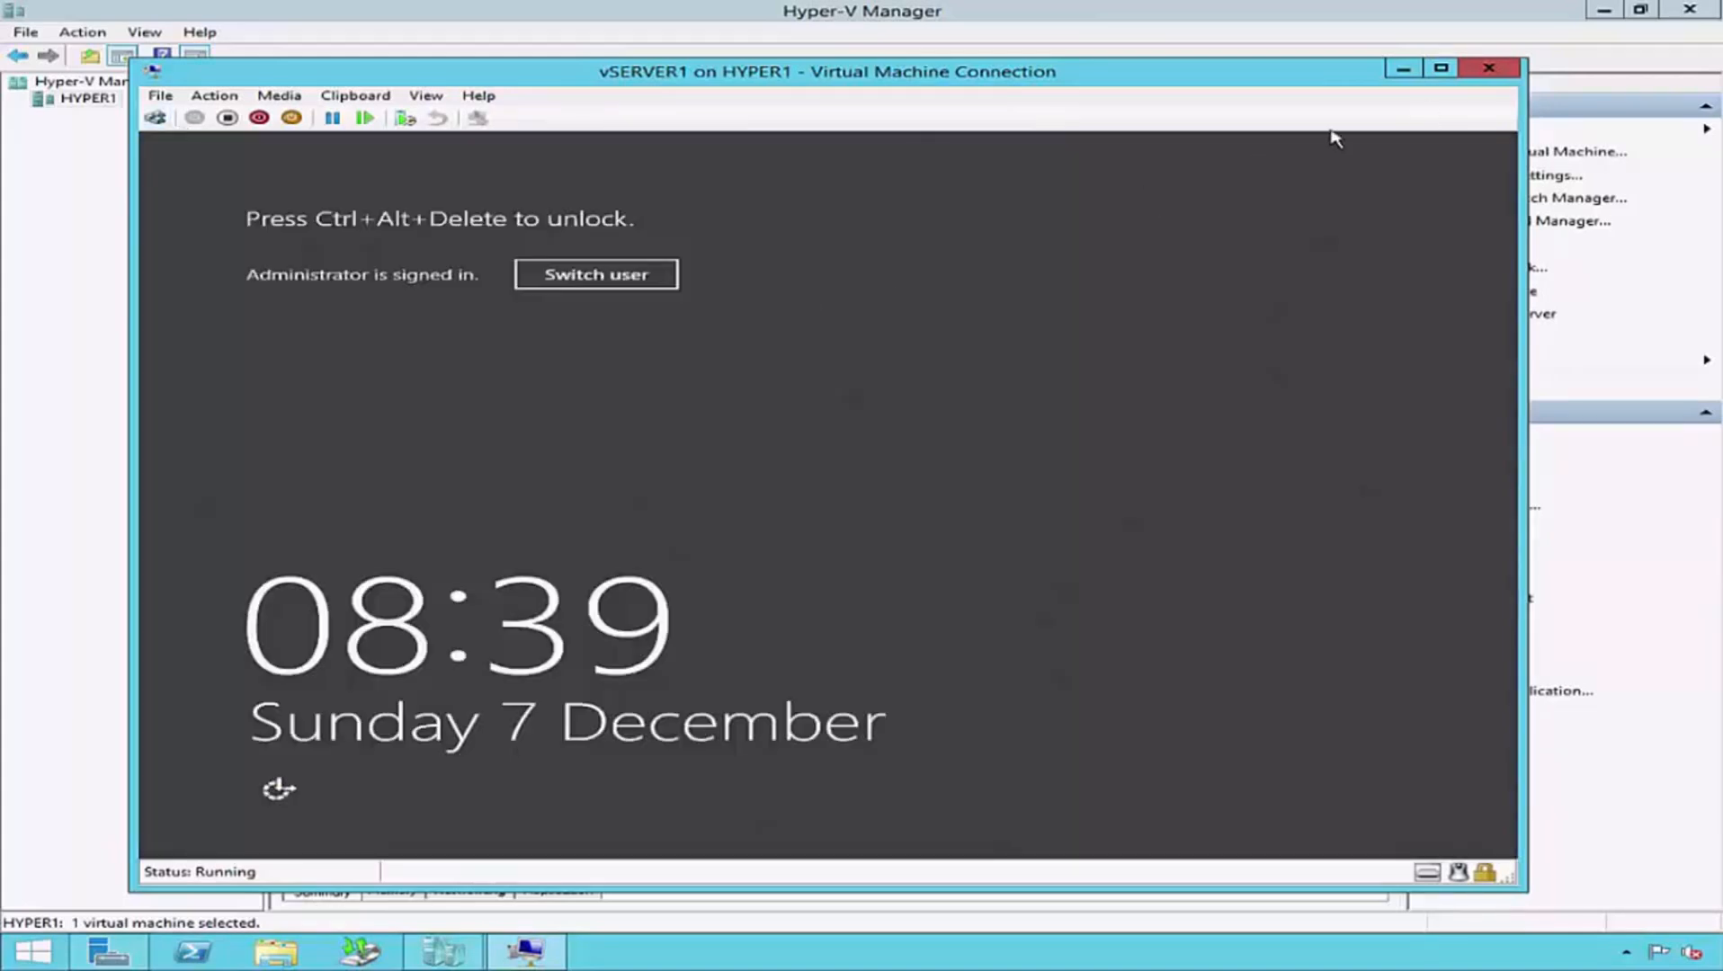
{"action": "left_click", "coordinate": [1488, 68]}
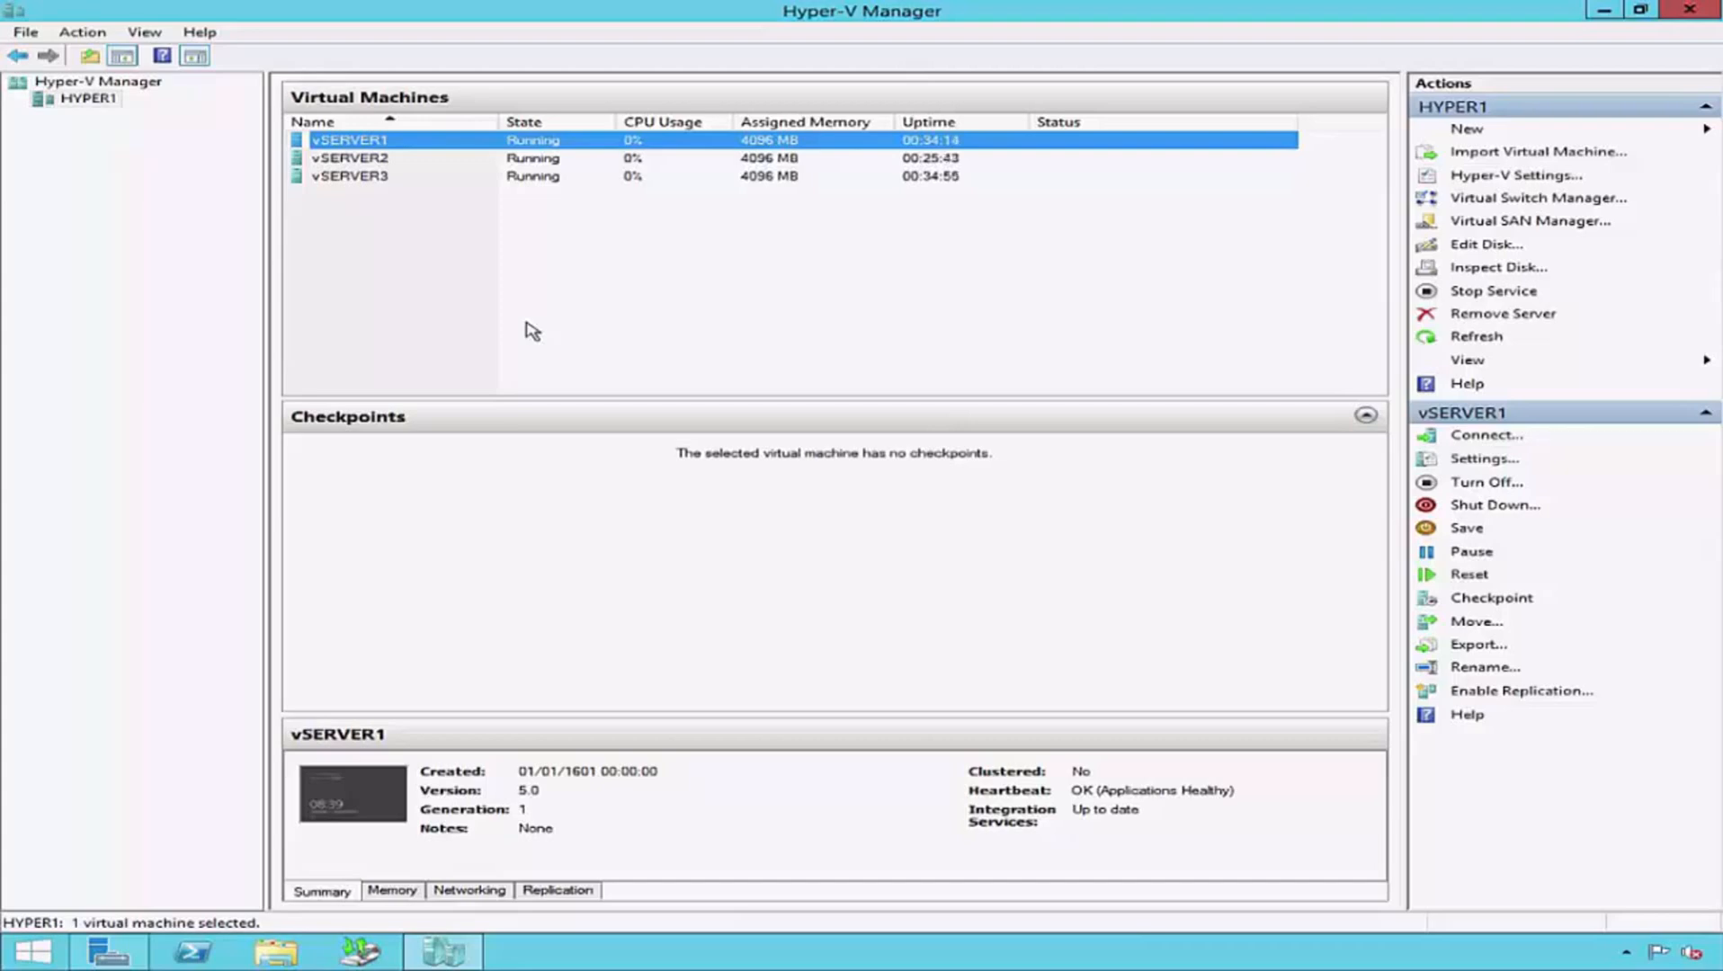
- Connect to the vSERVER2 virtual machine and unlock its Administrator session by entering the account password
{"action": "left_click", "coordinate": [378, 160]}
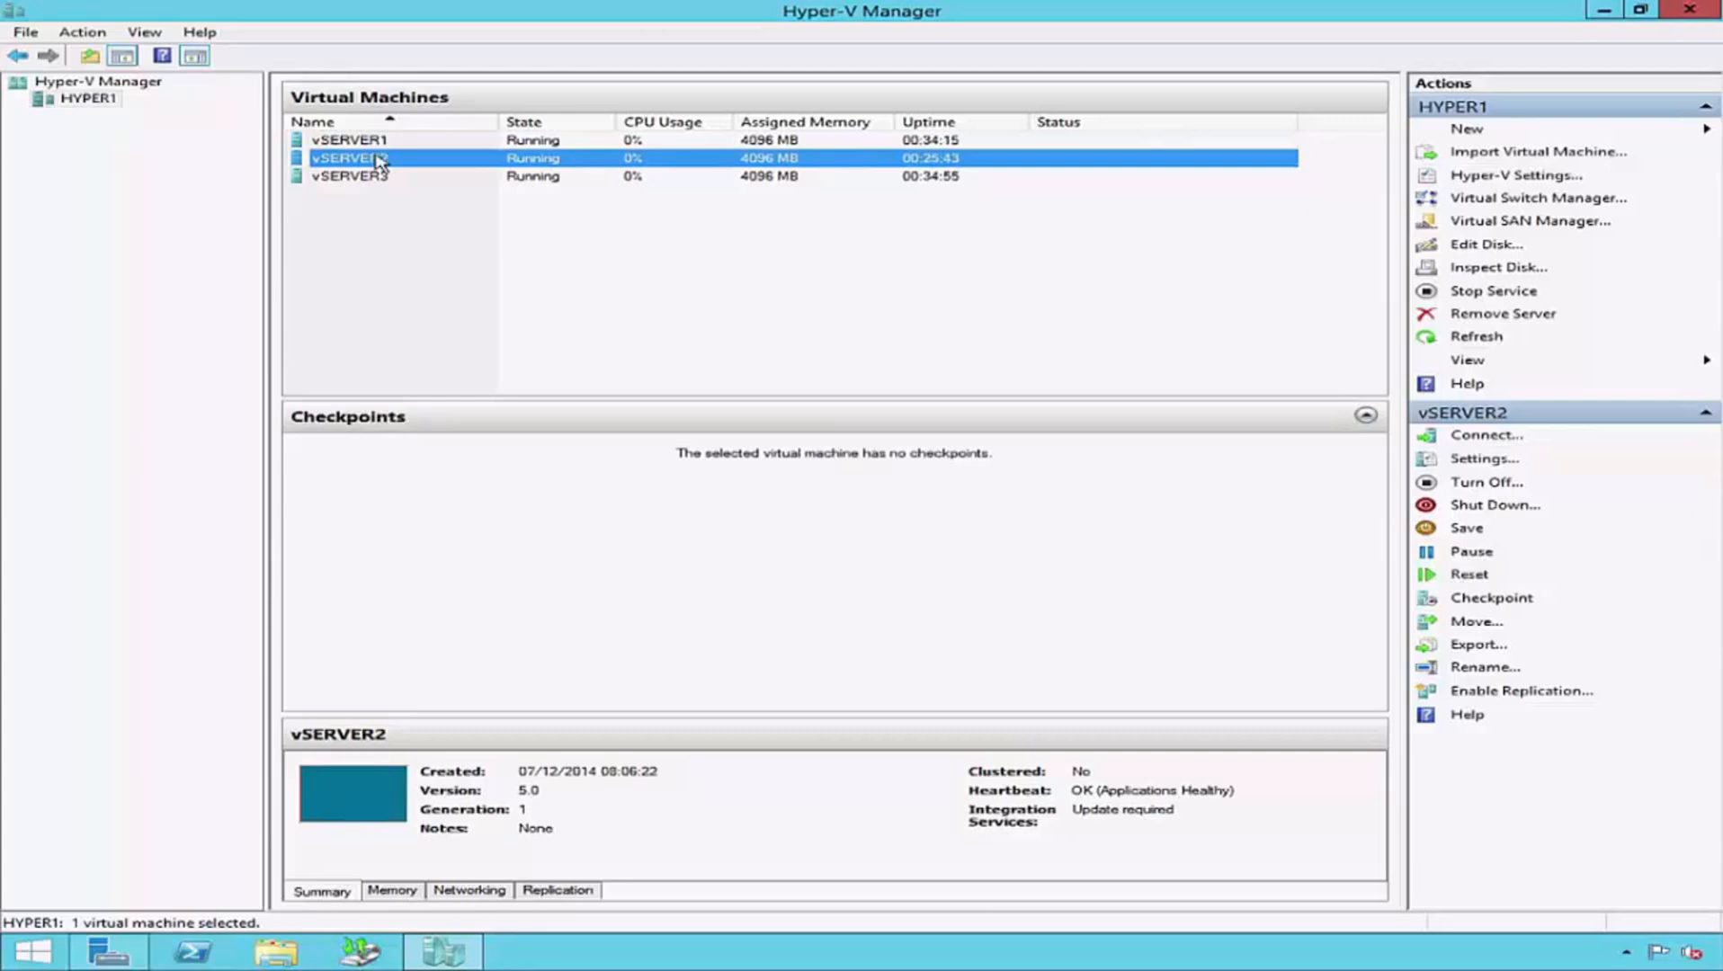
{"action": "double_click", "coordinate": [377, 160]}
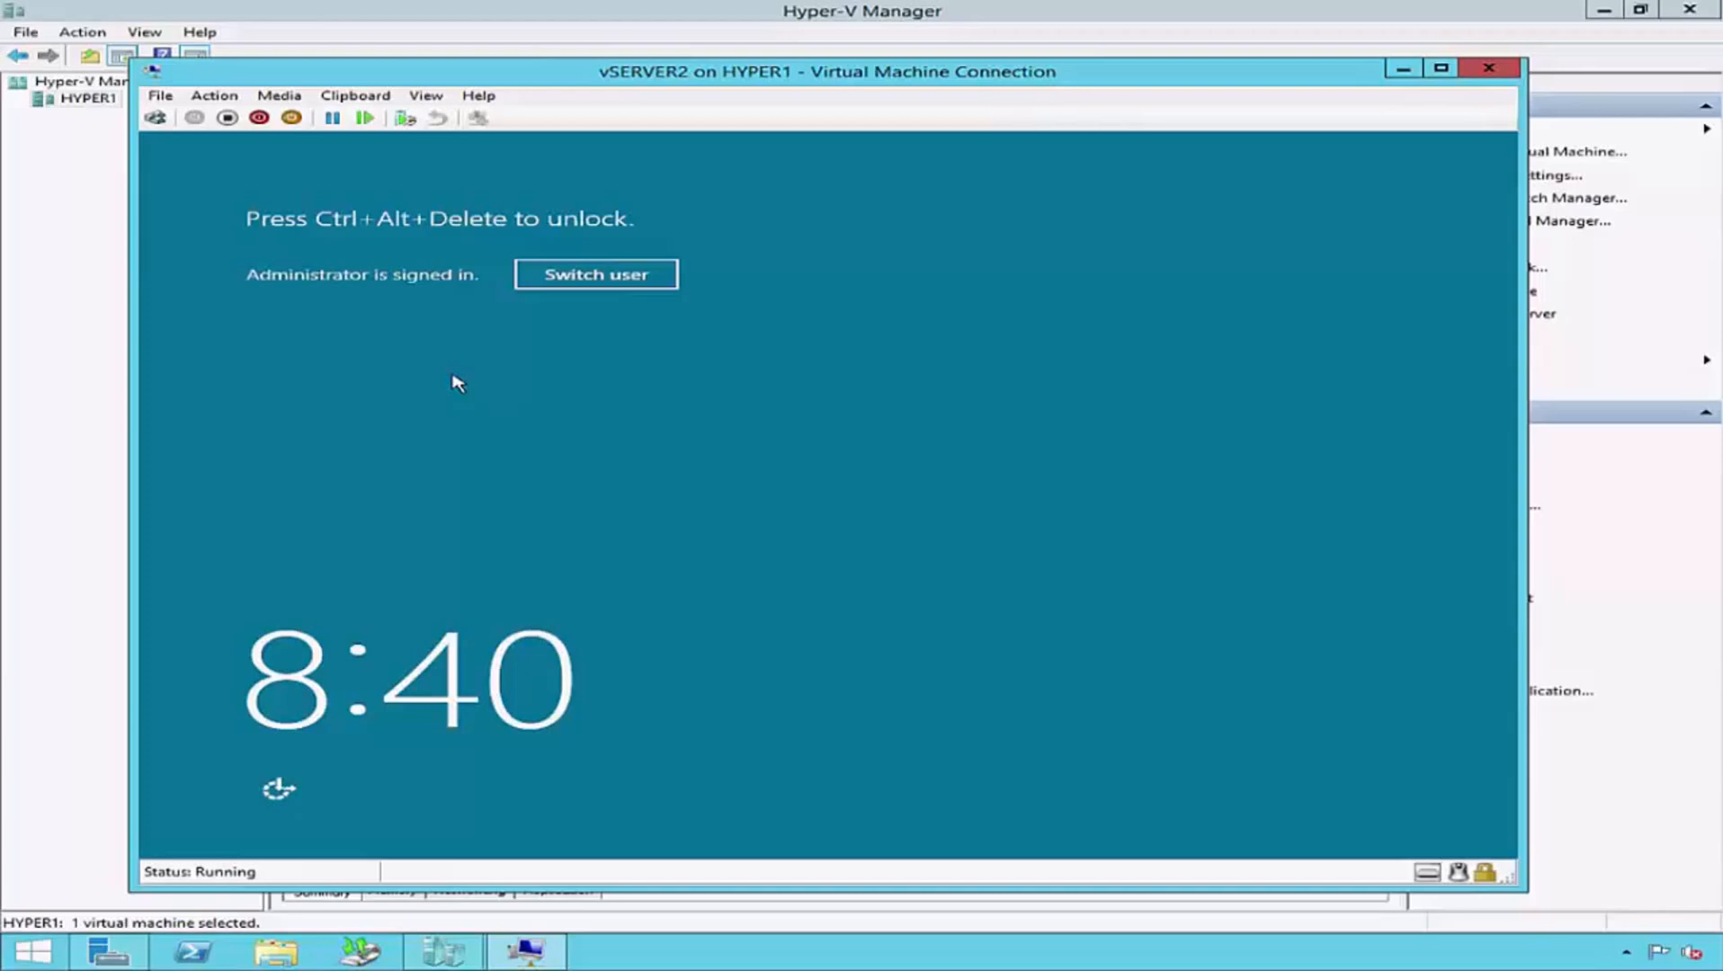
{"action": "left_click", "coordinate": [155, 117]}
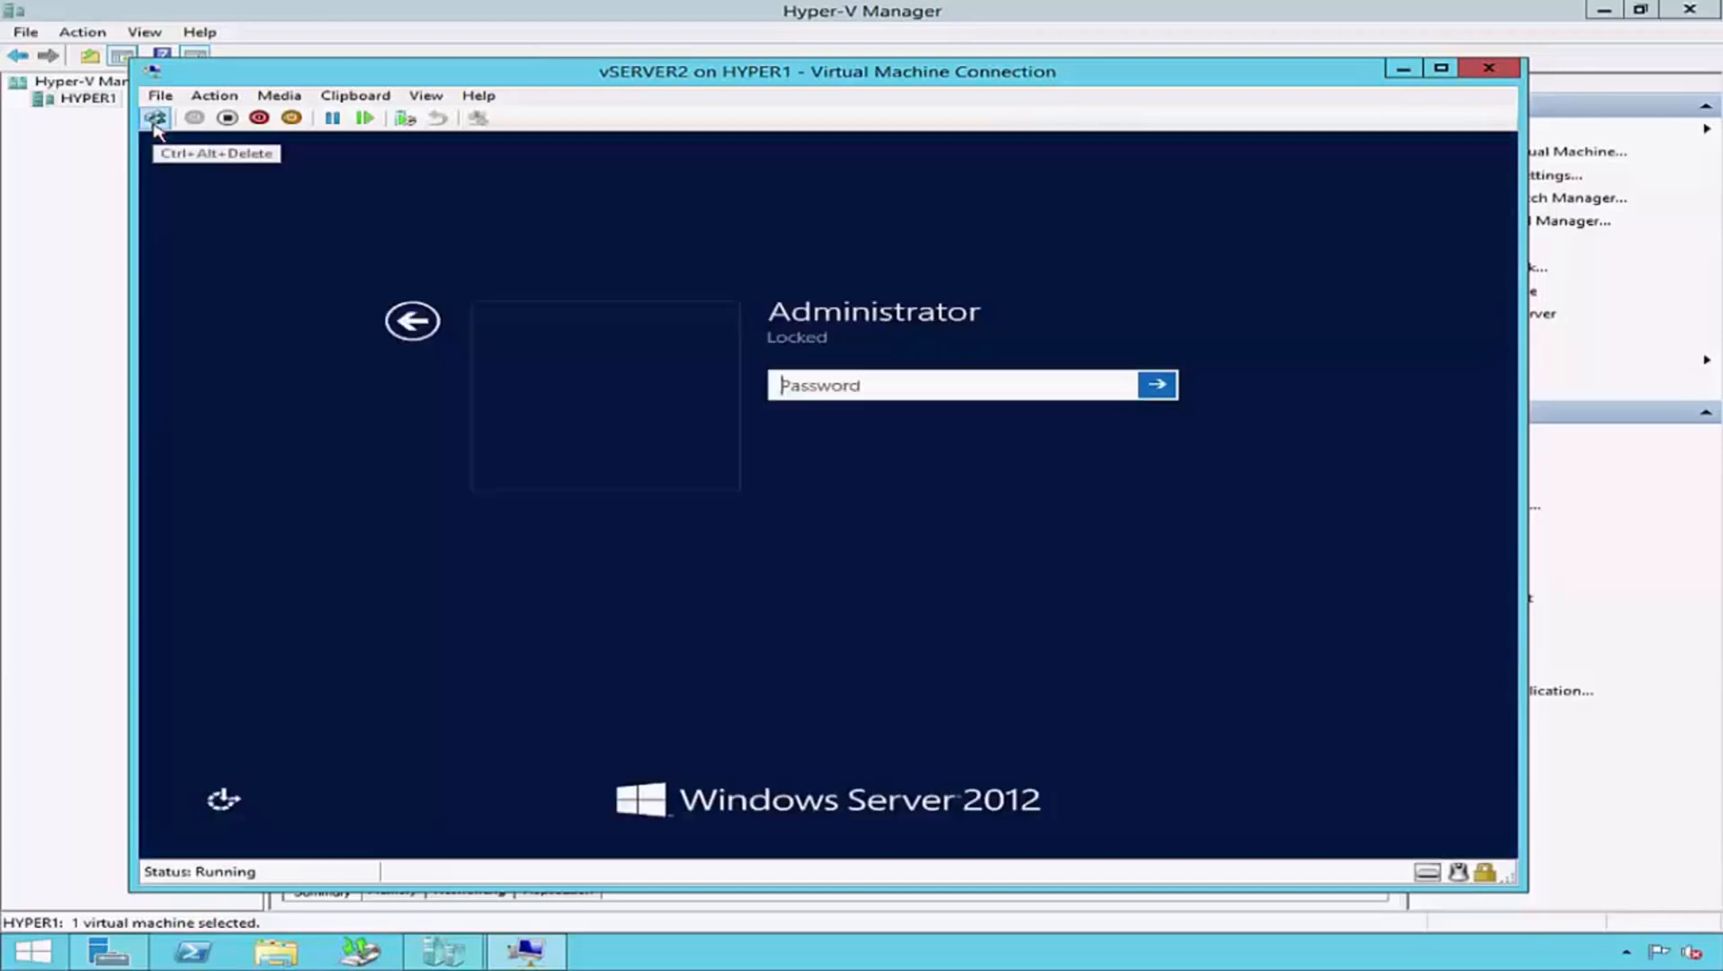
{"action": "type", "text": "P@ssw0rd"}
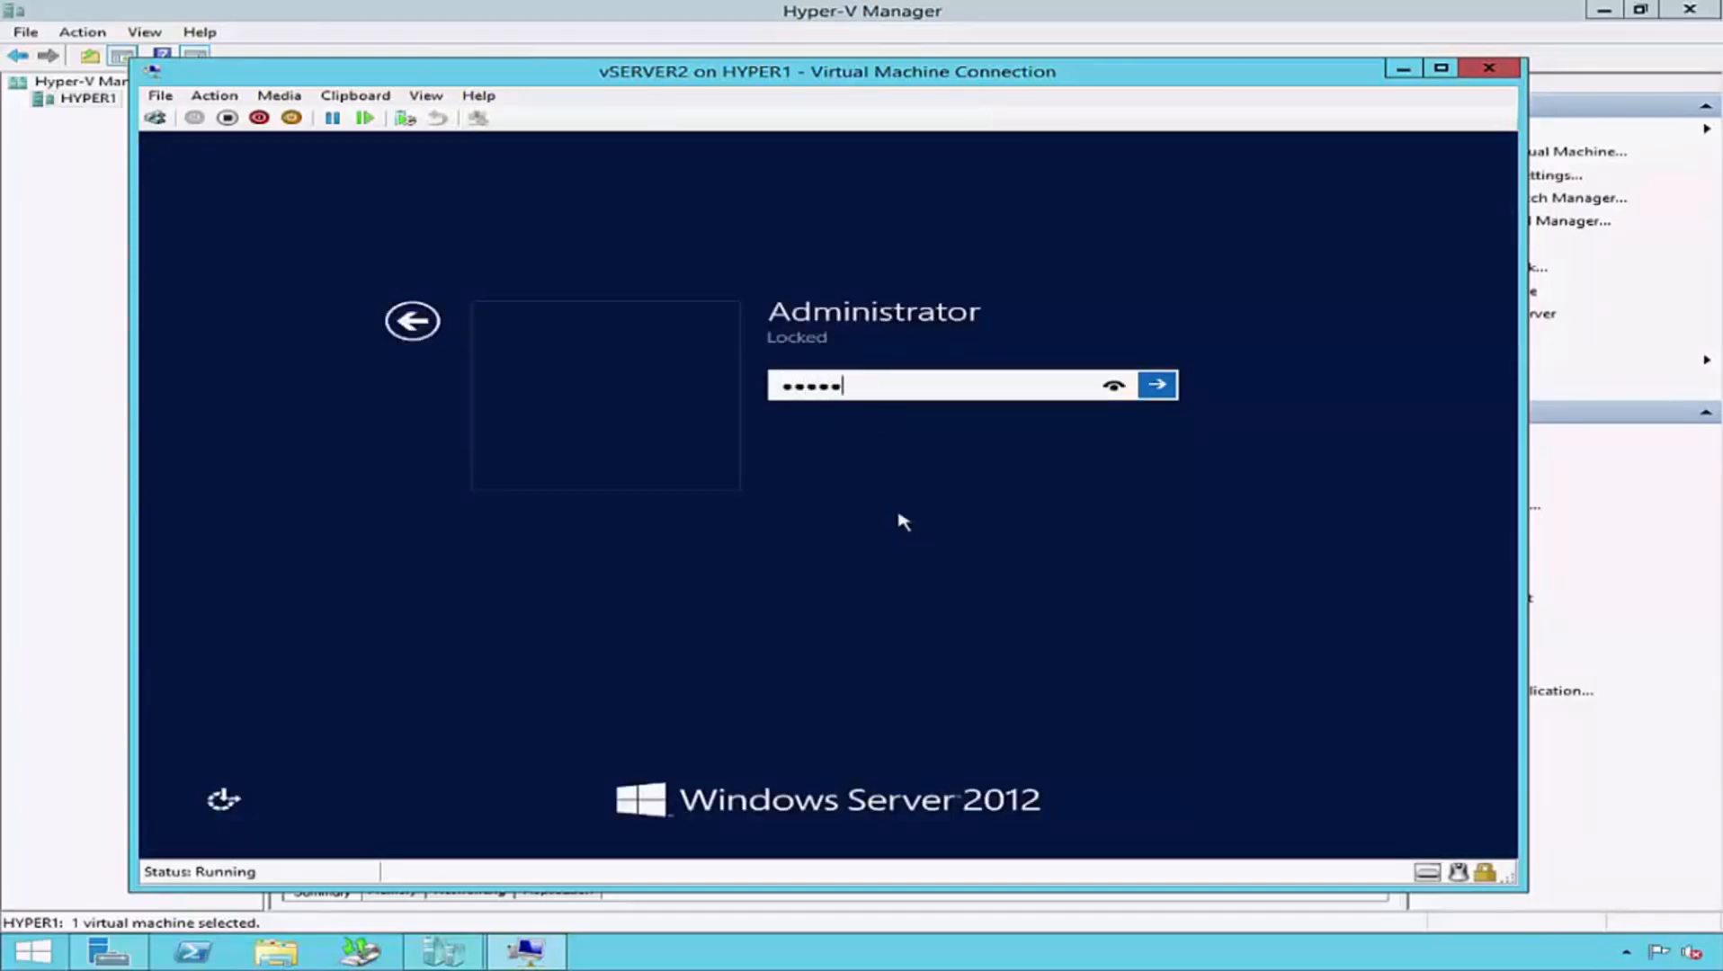
{"action": "type", "text": "*********"}
{"action": "key", "text": "Return"}
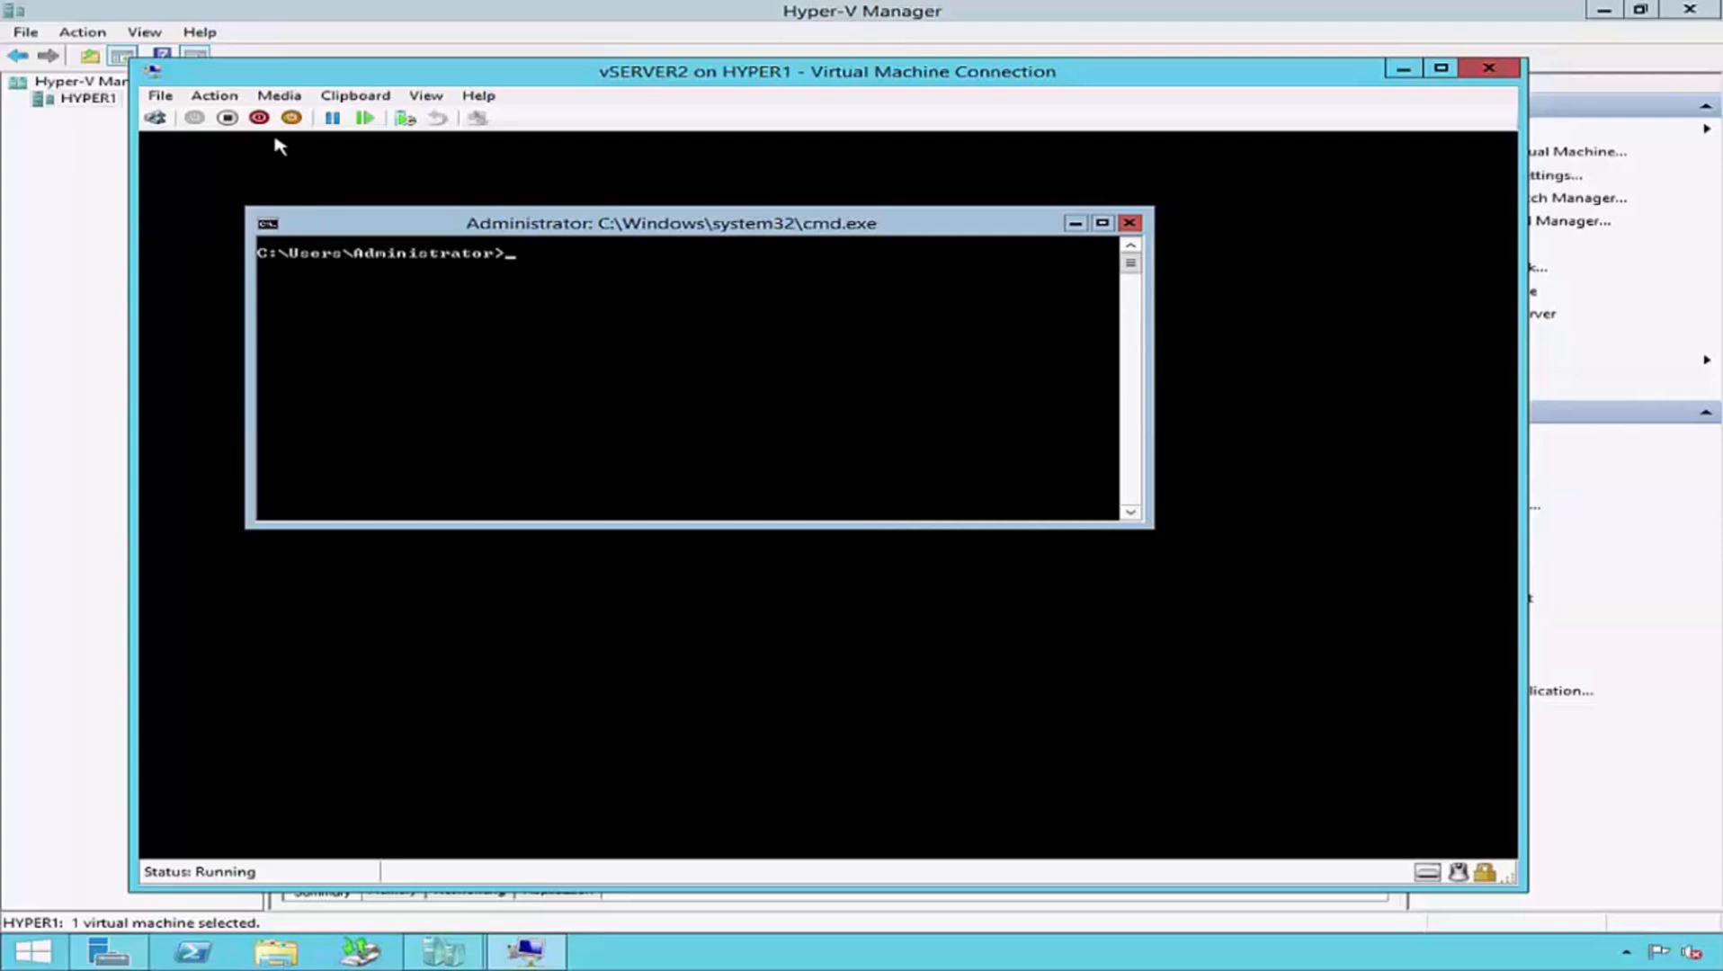
- Insert the Integration Services Setup Disk into vSERVER2 and list its drives with WMIC LogicalDisk Get DeviceID, VolumeName, Description
{"action": "left_click", "coordinate": [214, 96]}
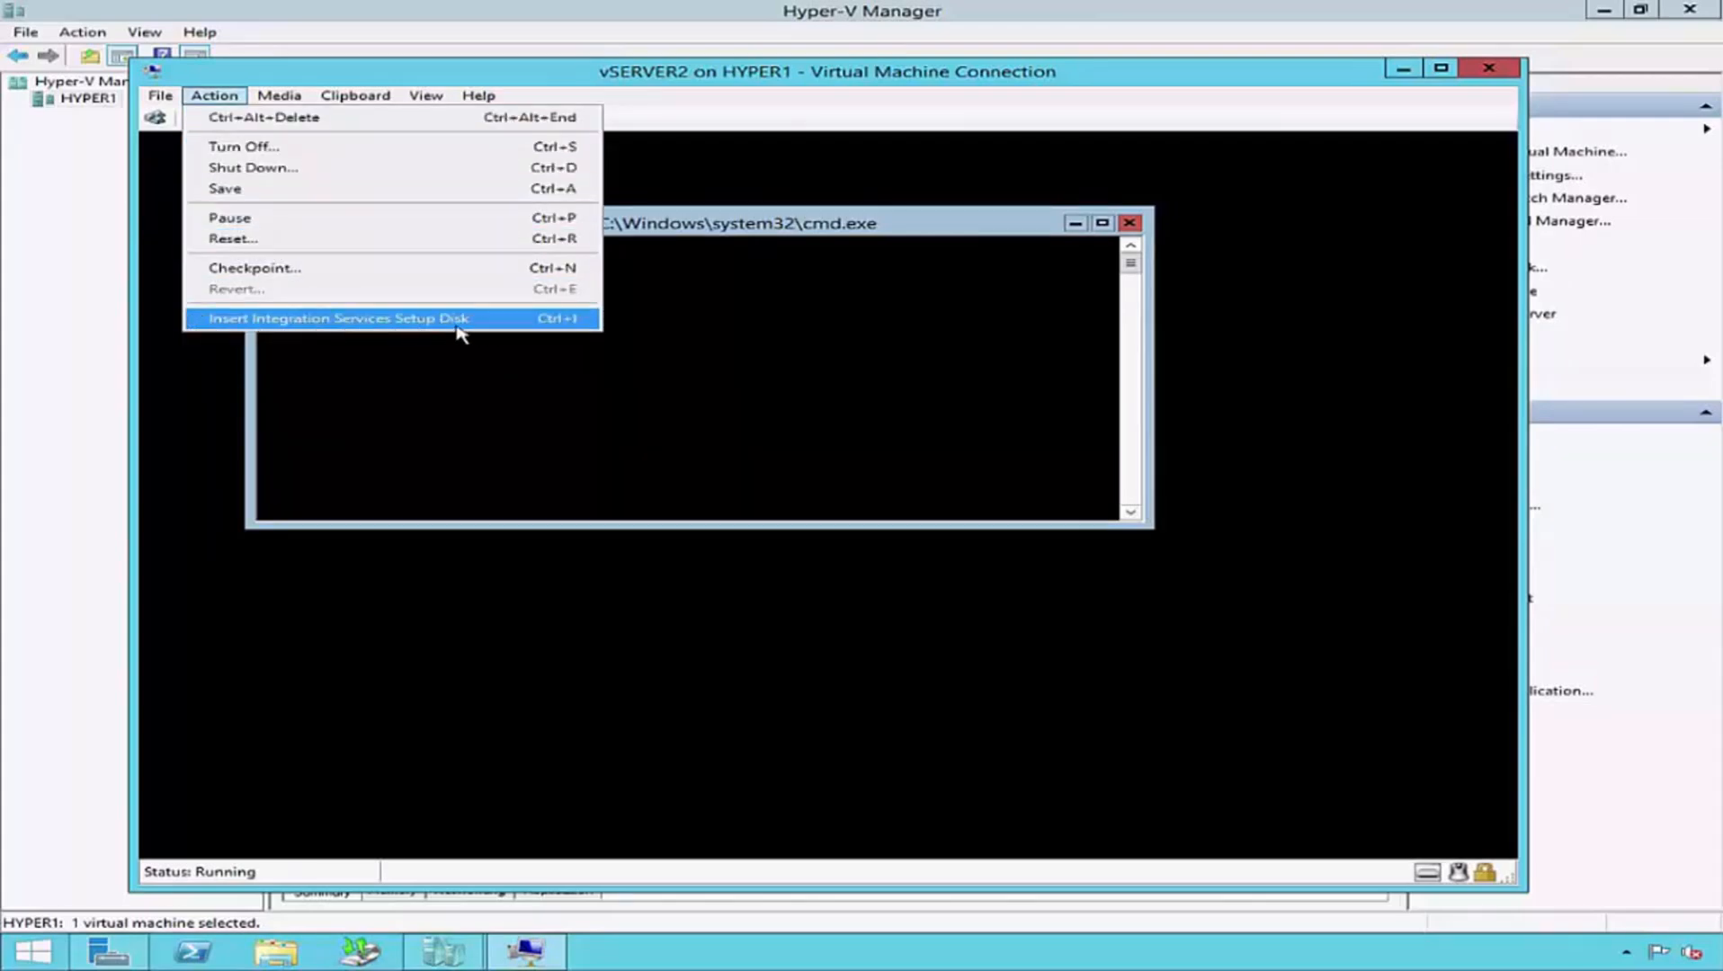
{"action": "left_click", "coordinate": [201, 319]}
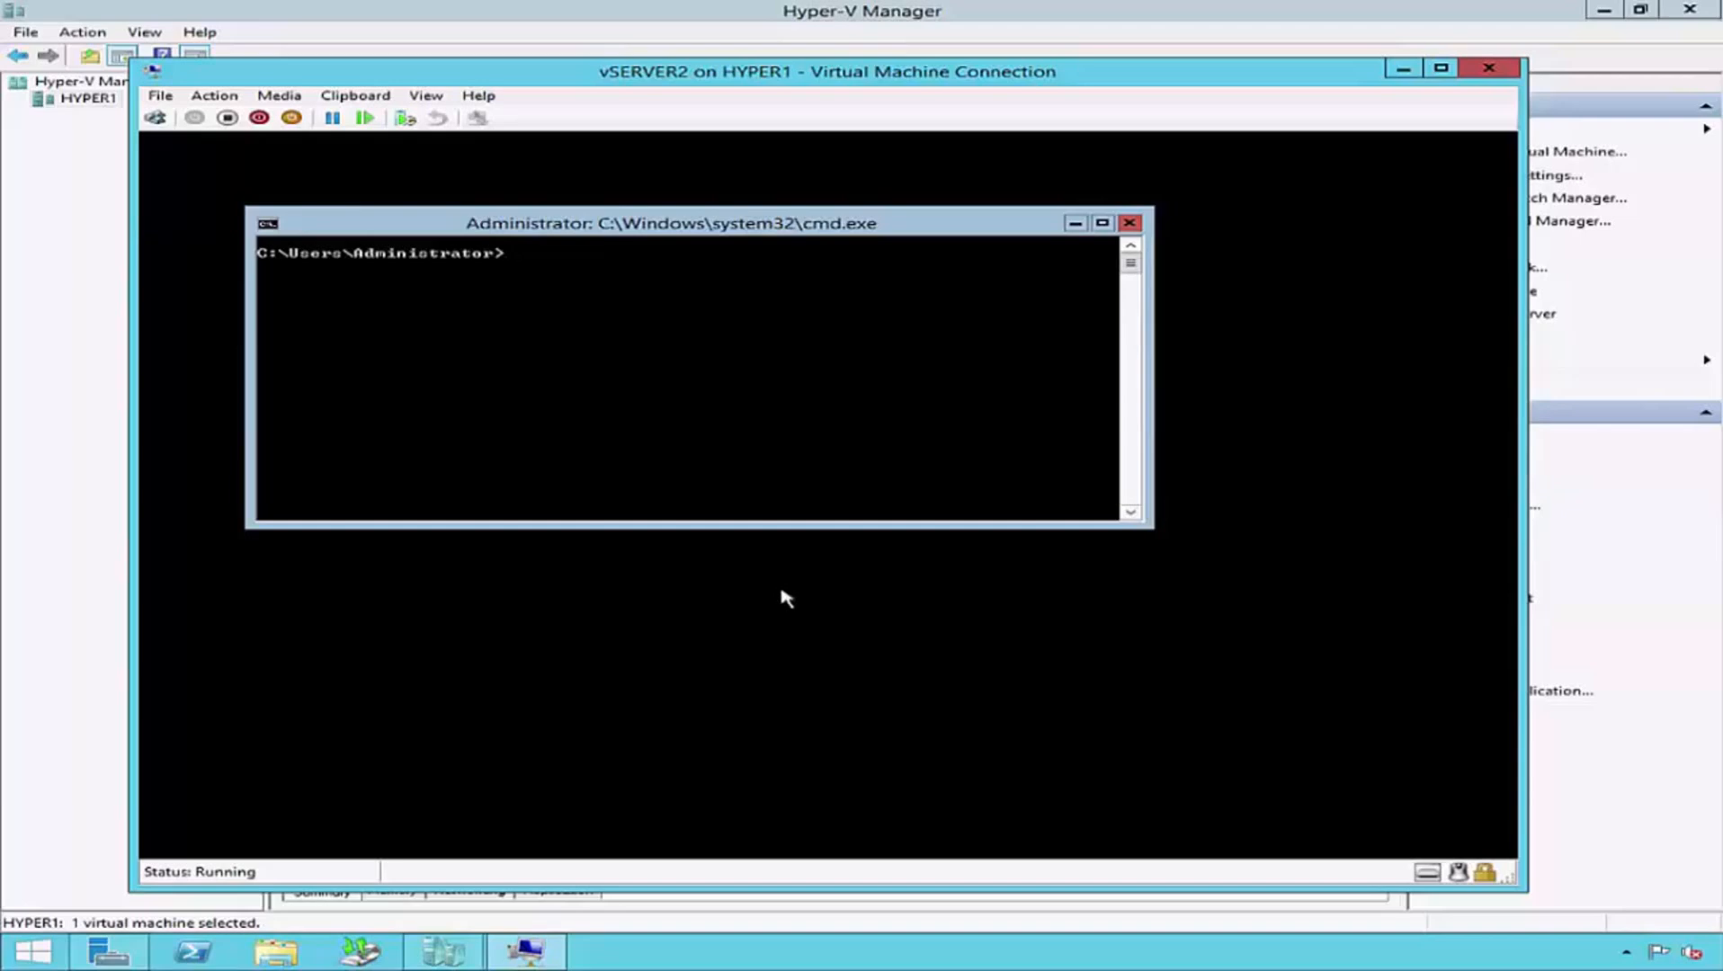
{"action": "type", "text": "V"}
{"action": "type", "text": "MIC"}
{"action": "type", "text": " Logi"}
{"action": "type", "text": "calDisk G"}
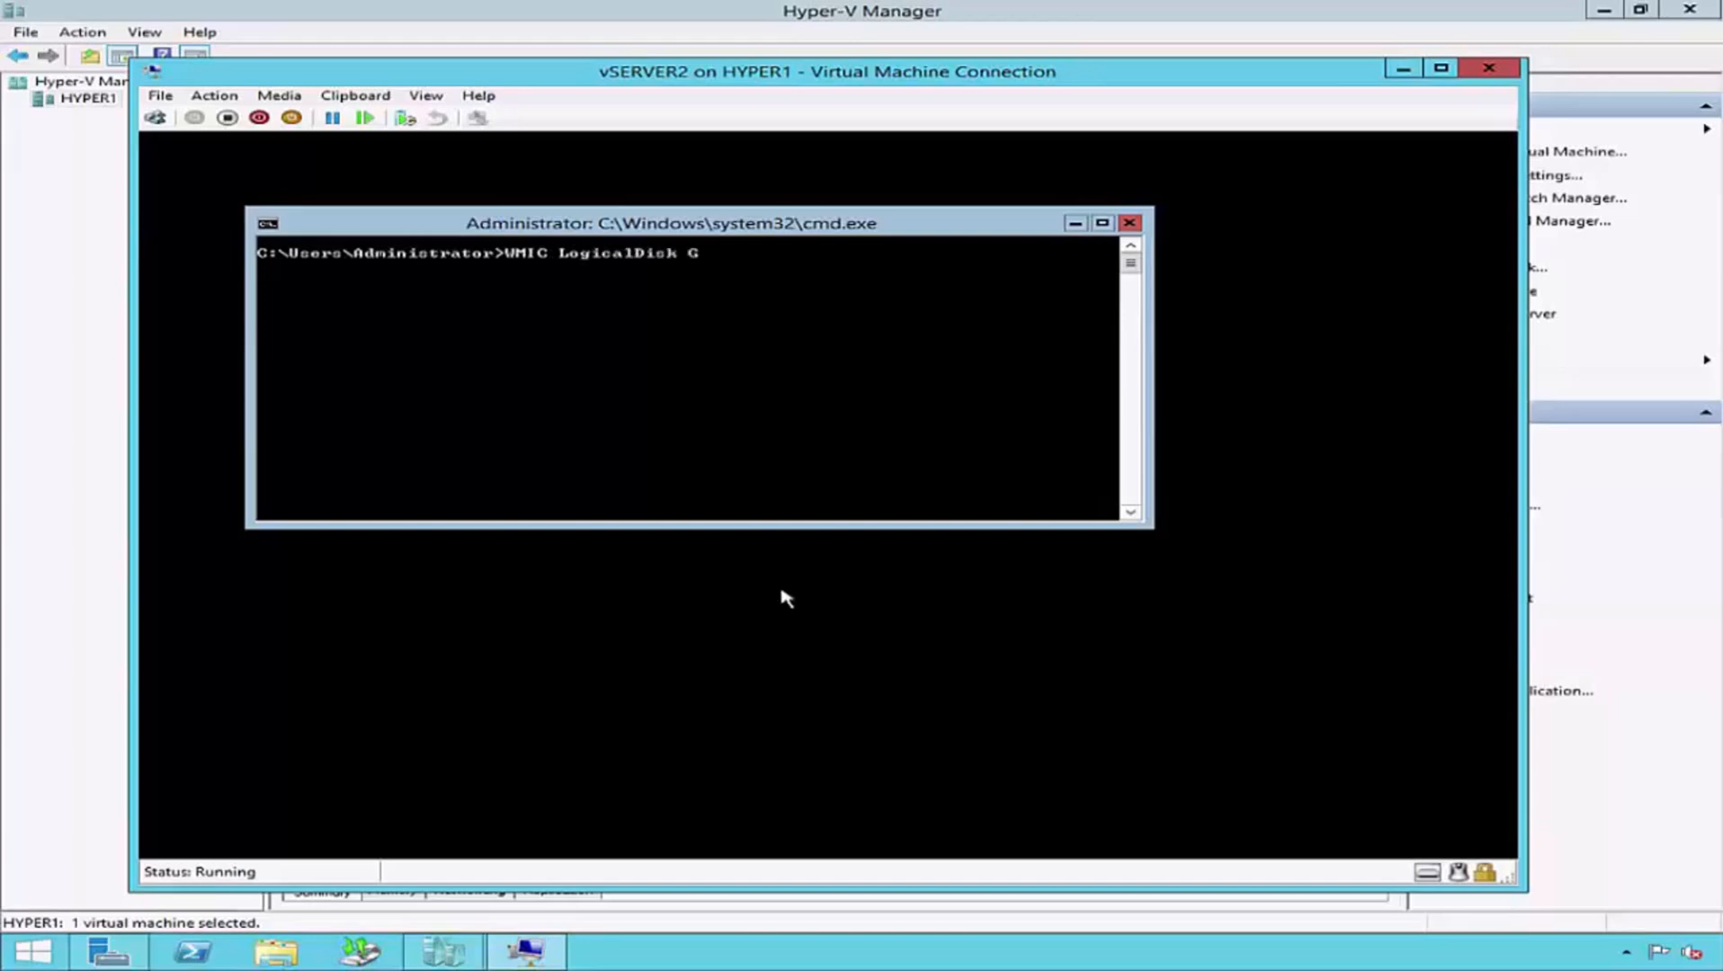
{"action": "type", "text": "et DeviceID, VolumeName"}
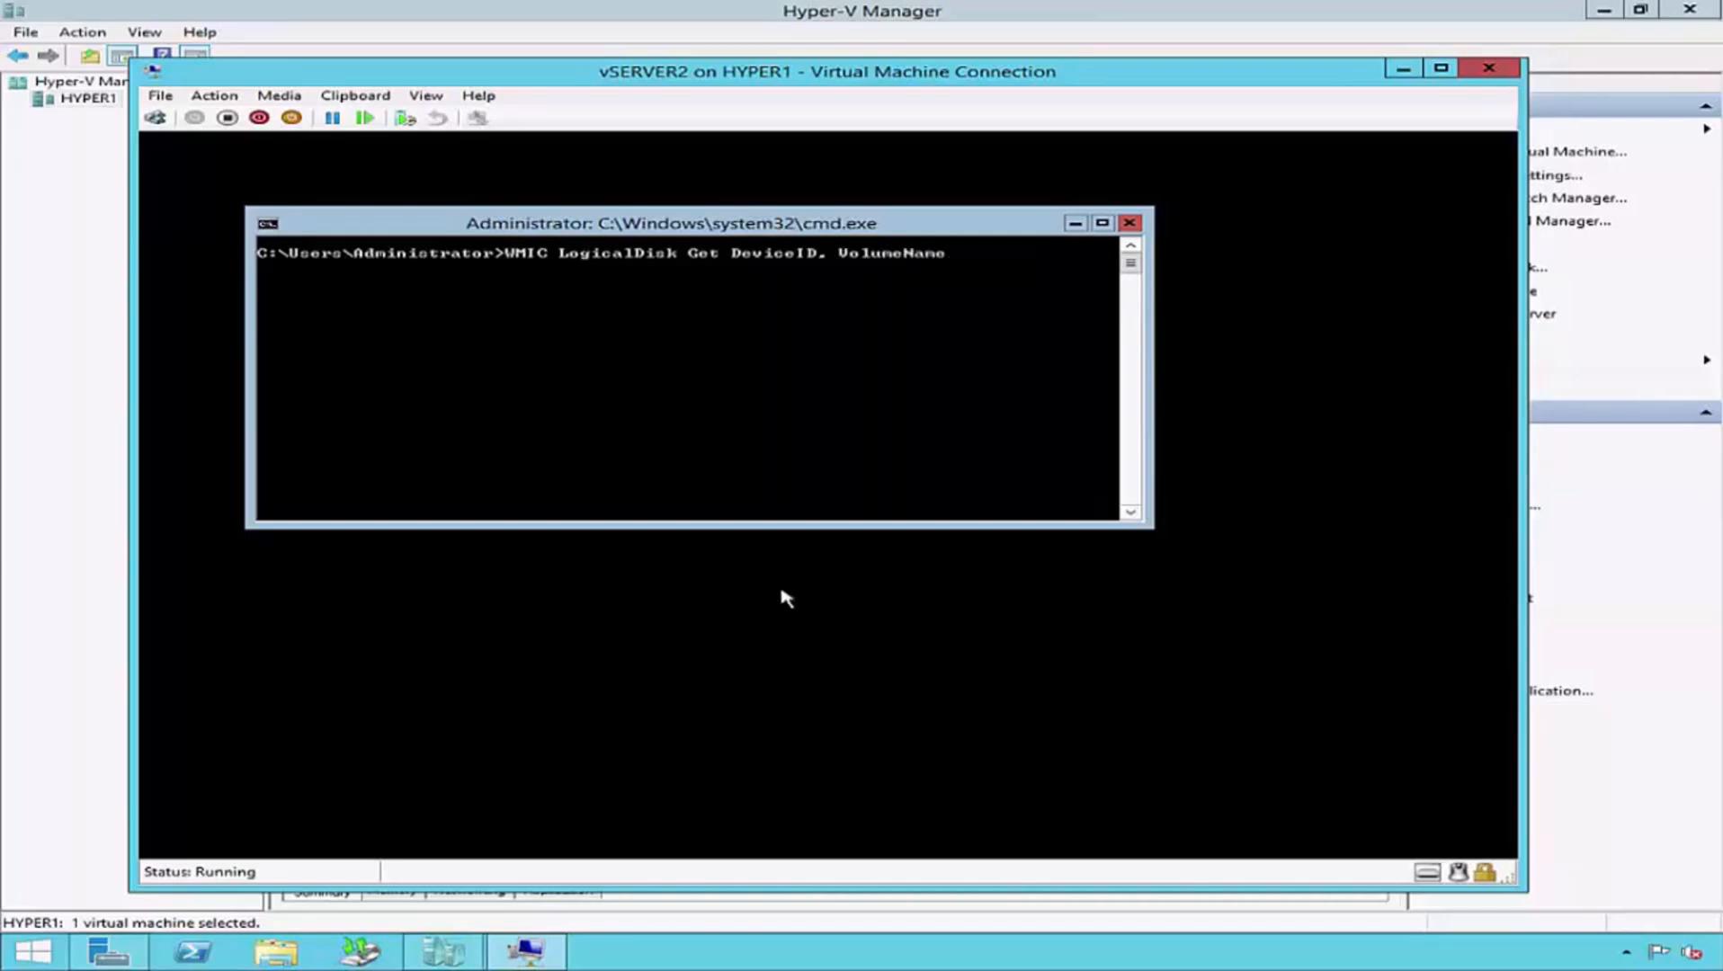
{"action": "type", "text": ", Description"}
{"action": "key", "text": "Return"}
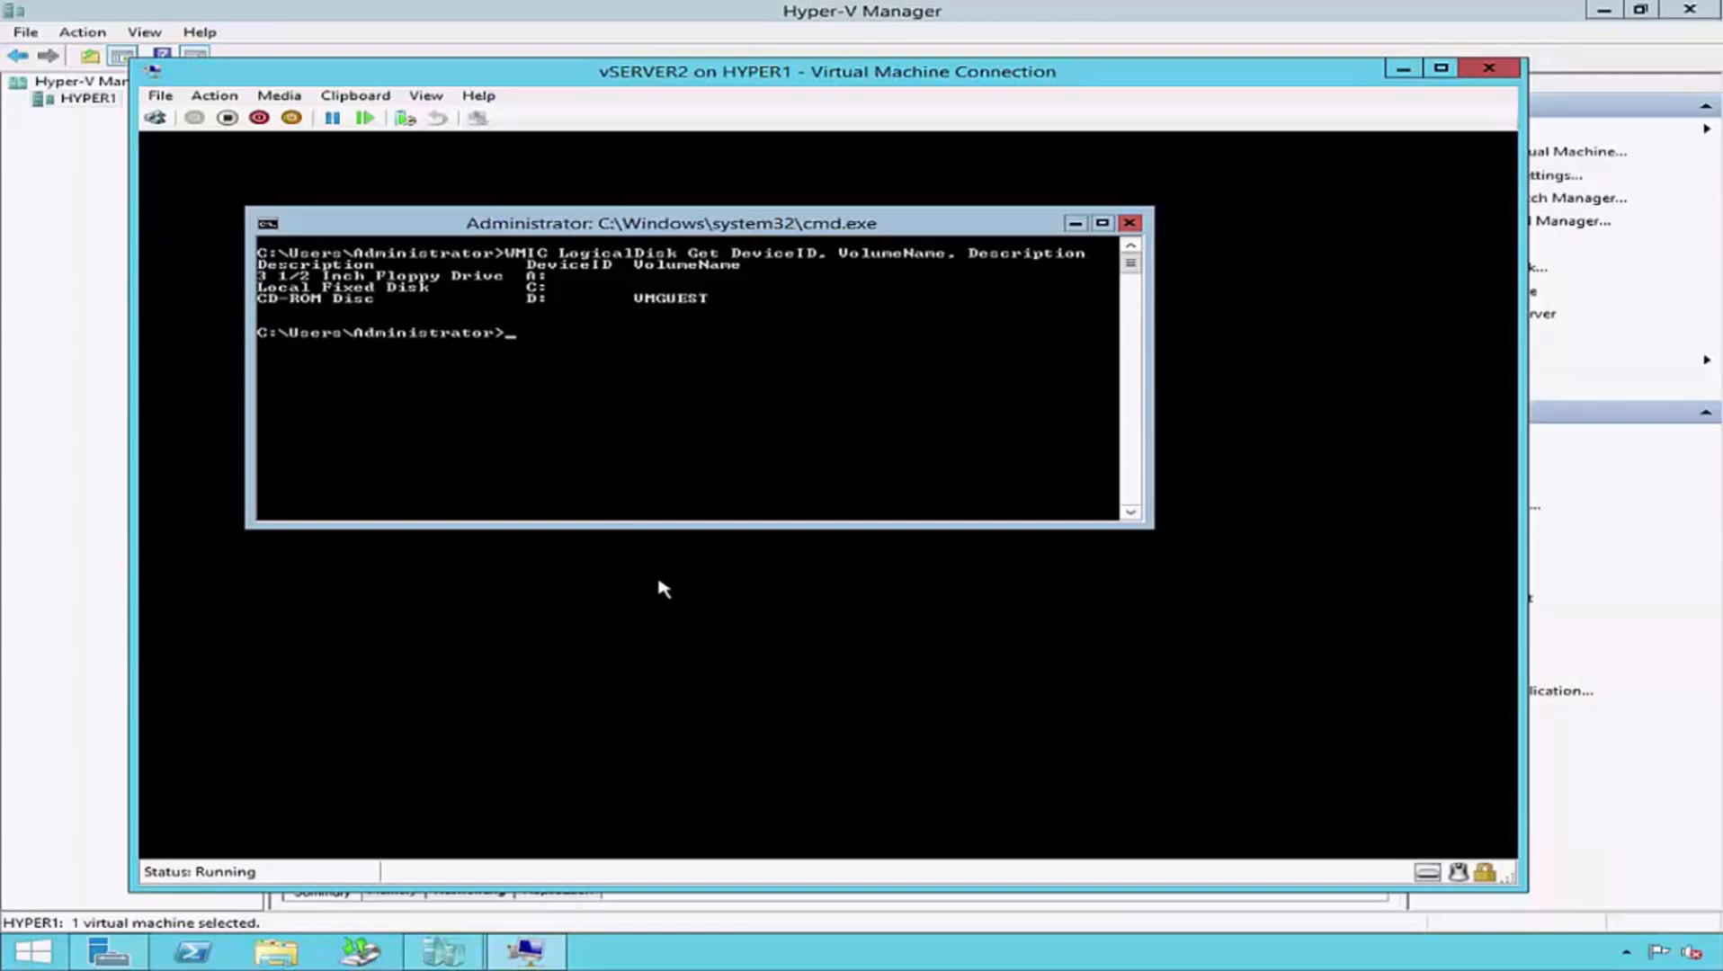
- Upgrade the Hyper-V integration services by running D:\Support\x86\Setup.exe, and restart vSERVER2 to complete the installation
{"action": "type", "text": "D:\\Support\\x86"}
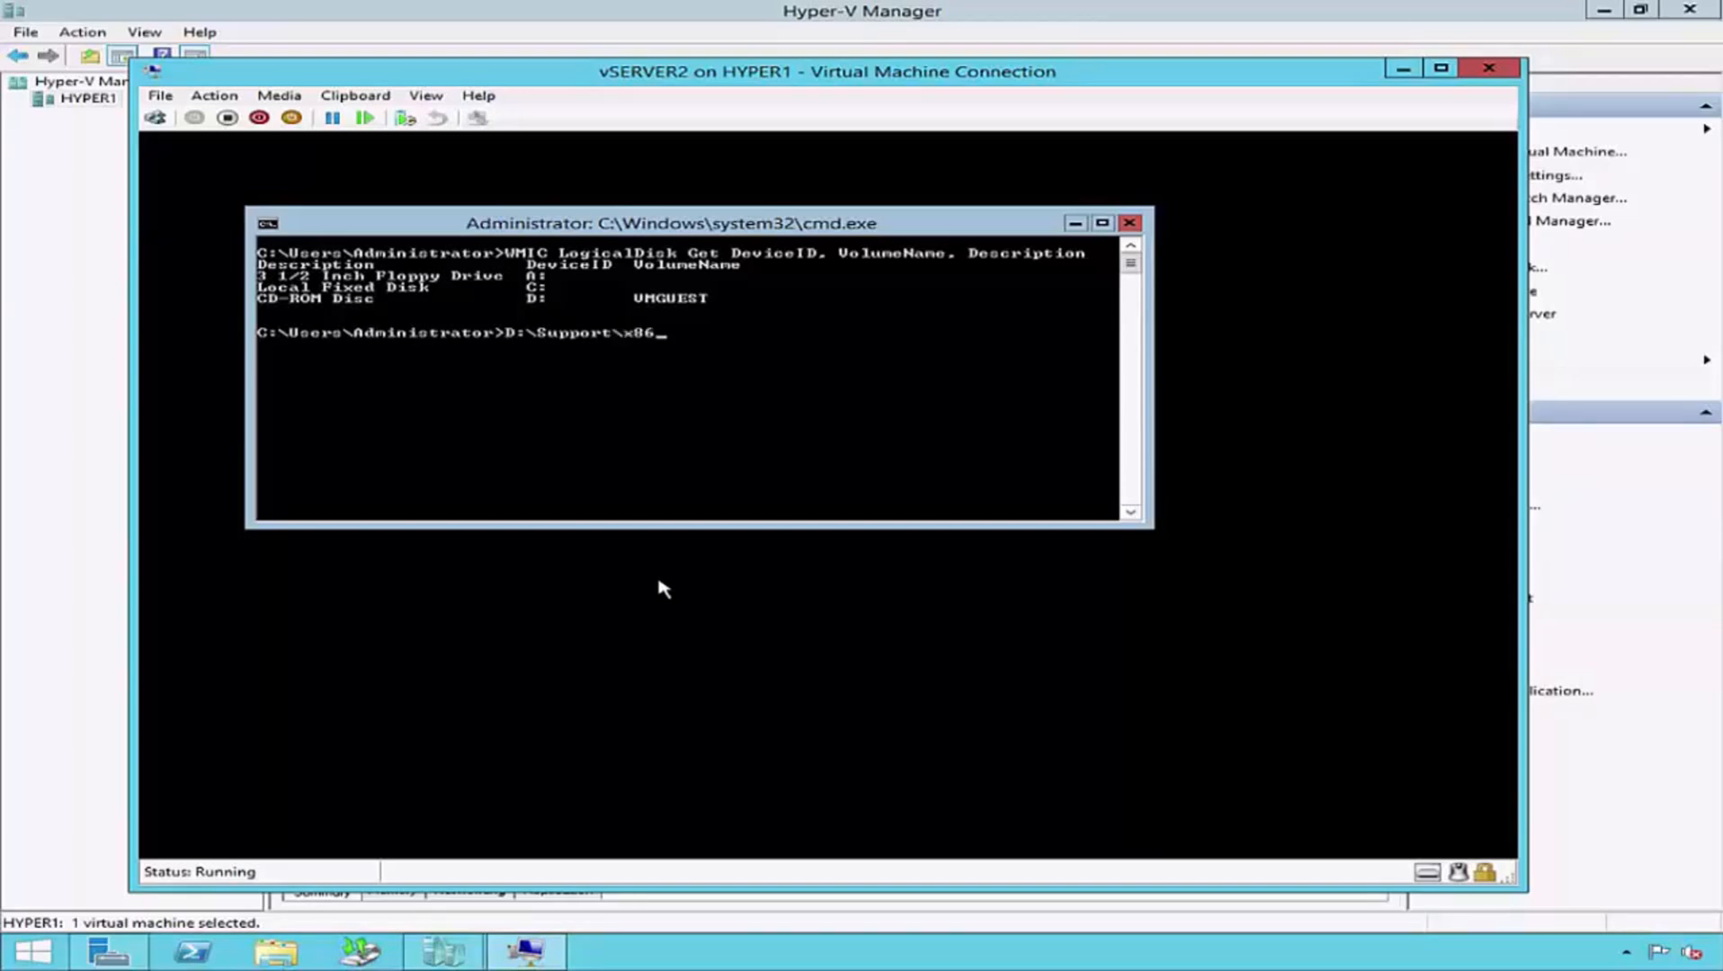
{"action": "type", "text": "\\Setup.exe"}
{"action": "key", "text": "Return"}
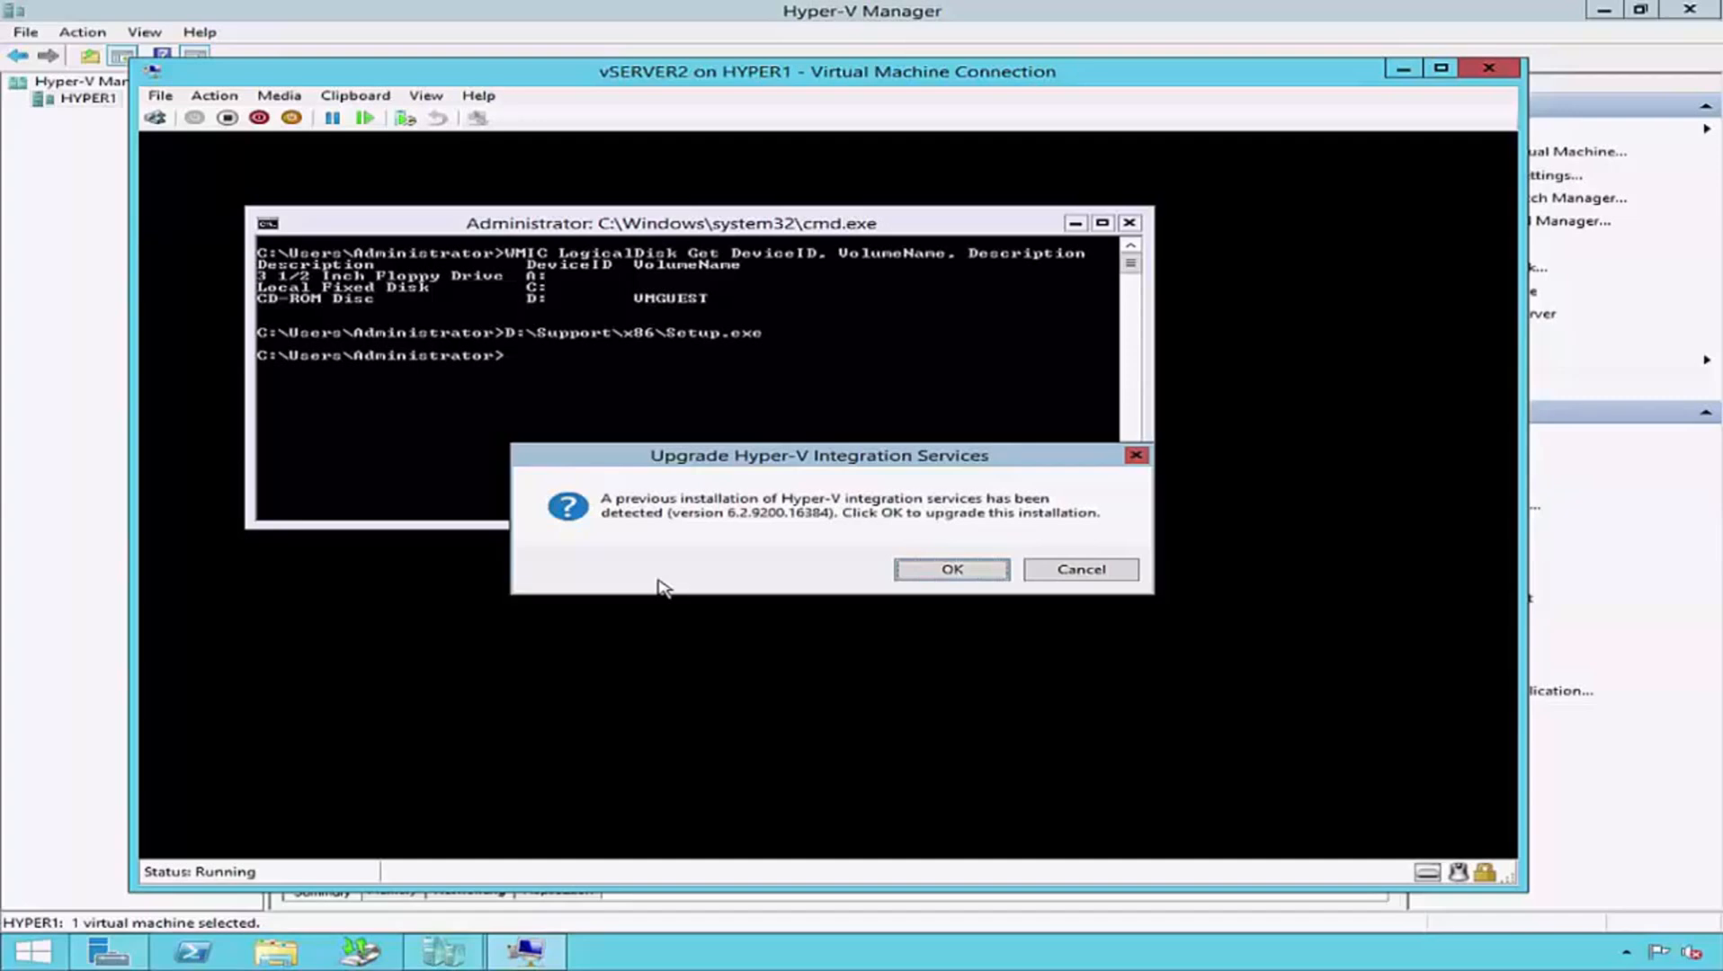
{"action": "left_click", "coordinate": [987, 572]}
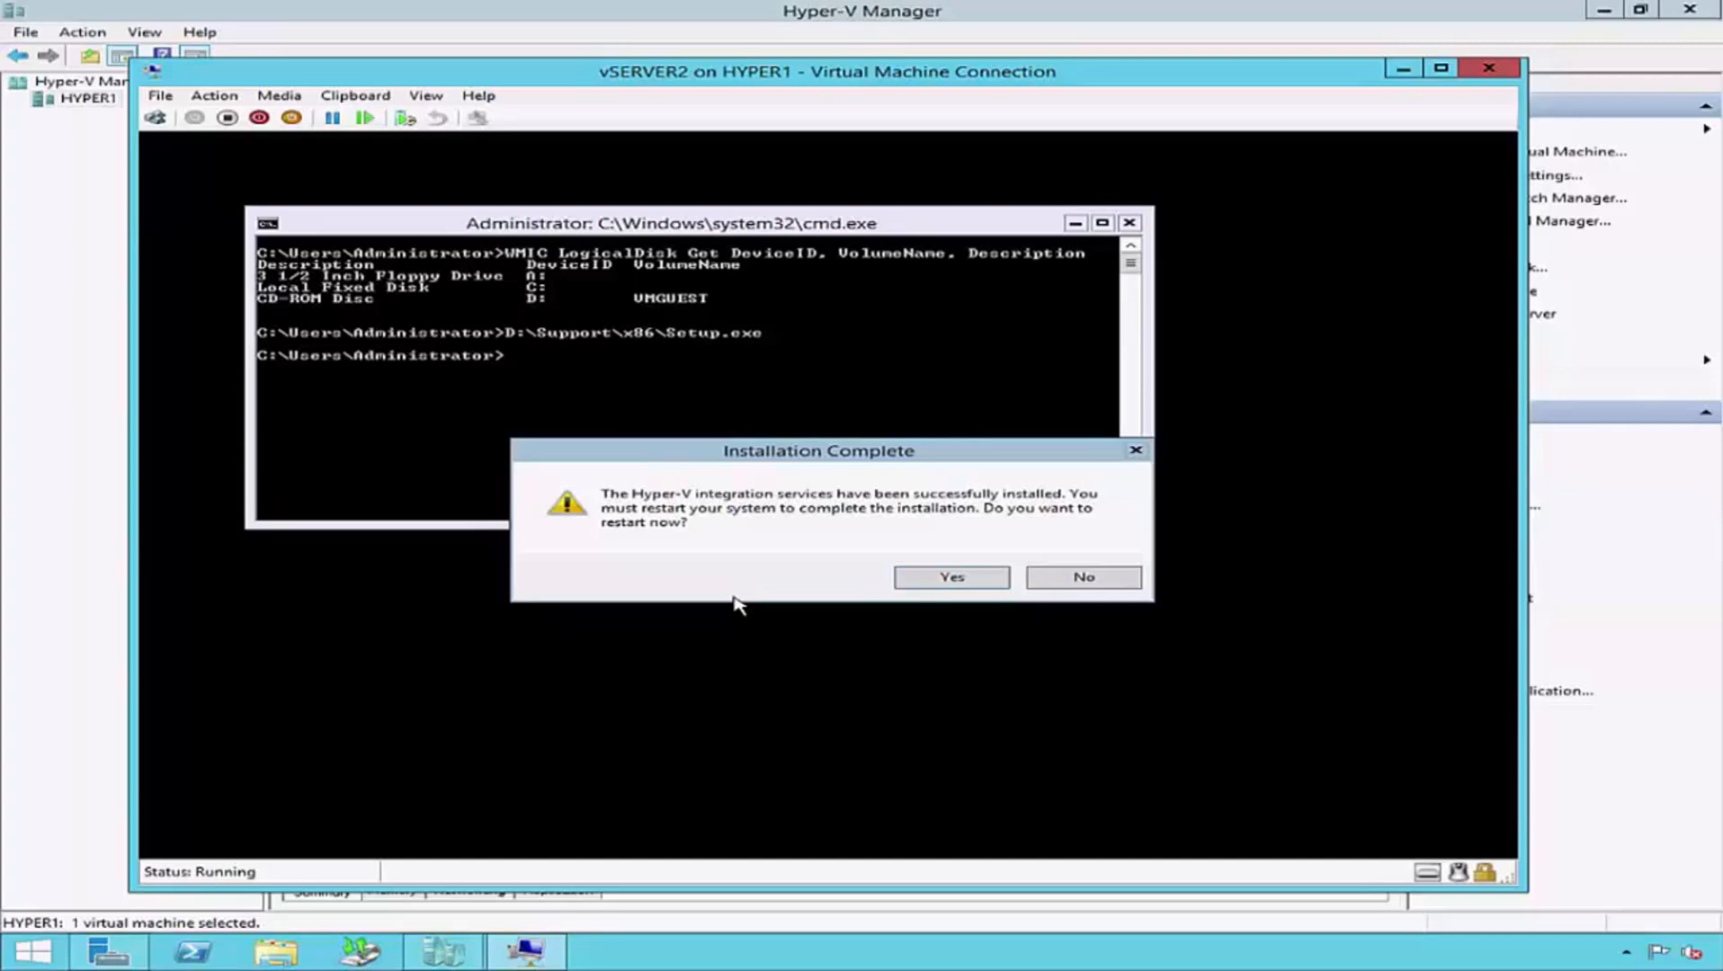
{"action": "left_click", "coordinate": [991, 577]}
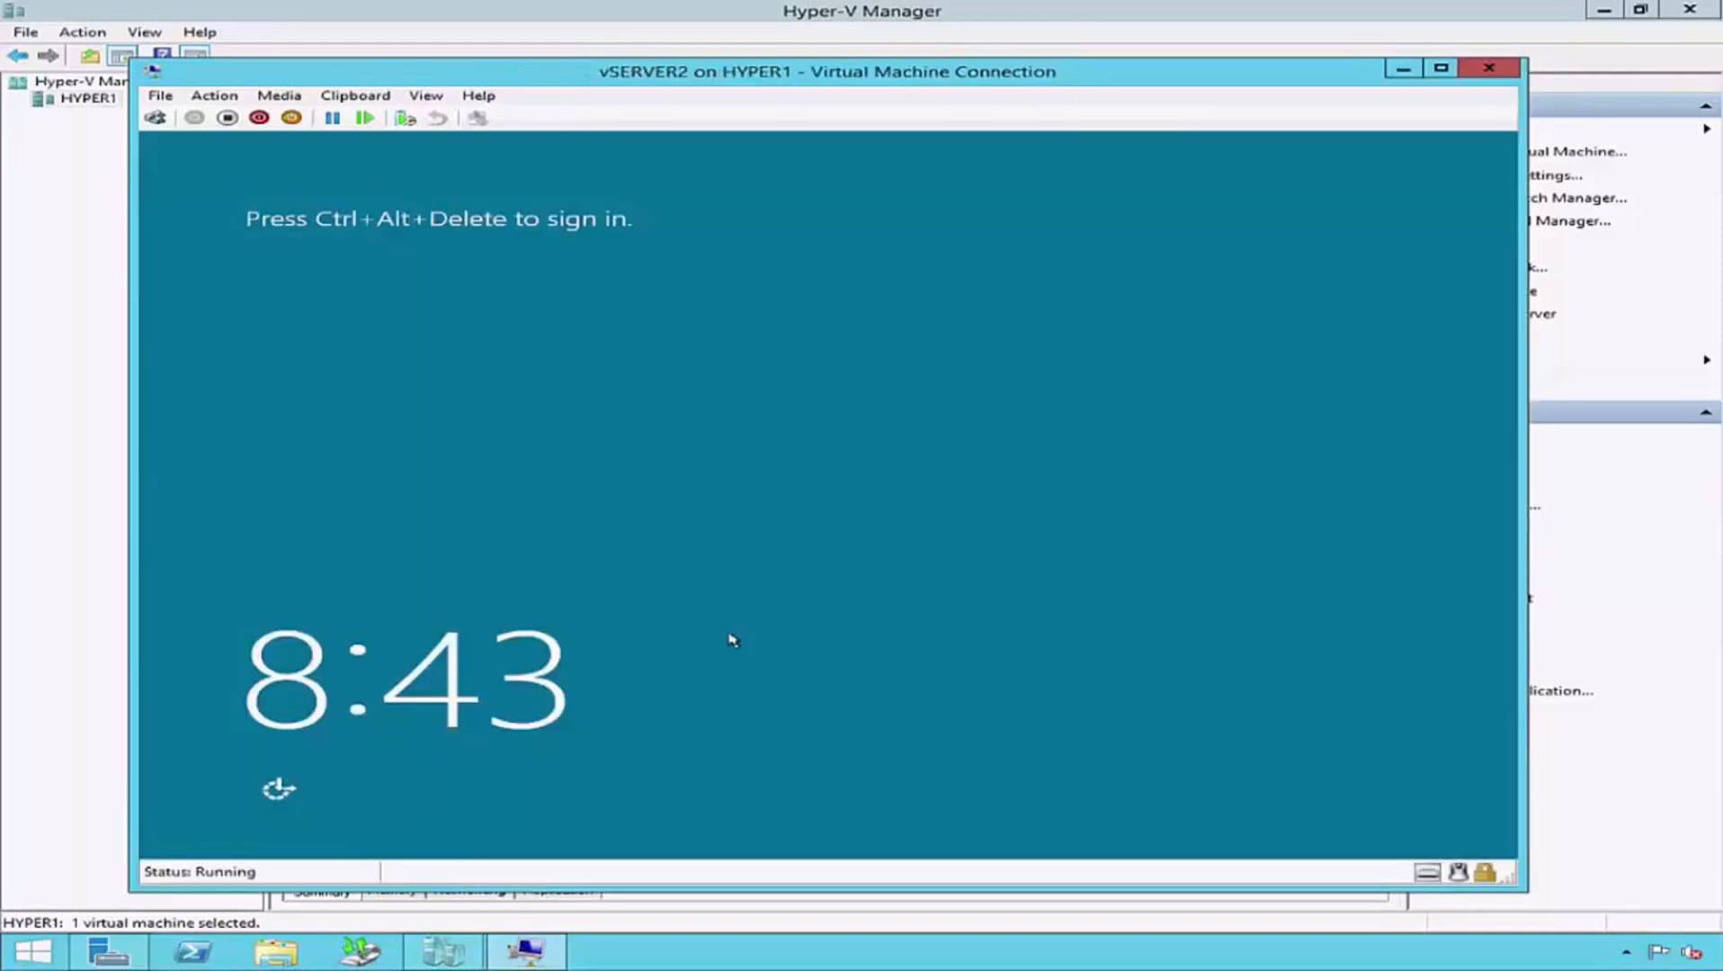
- Close the vSERVER2 connection window and select vSERVER3 in the list of virtual machines
{"action": "left_click", "coordinate": [1488, 68]}
{"action": "left_click", "coordinate": [432, 335]}
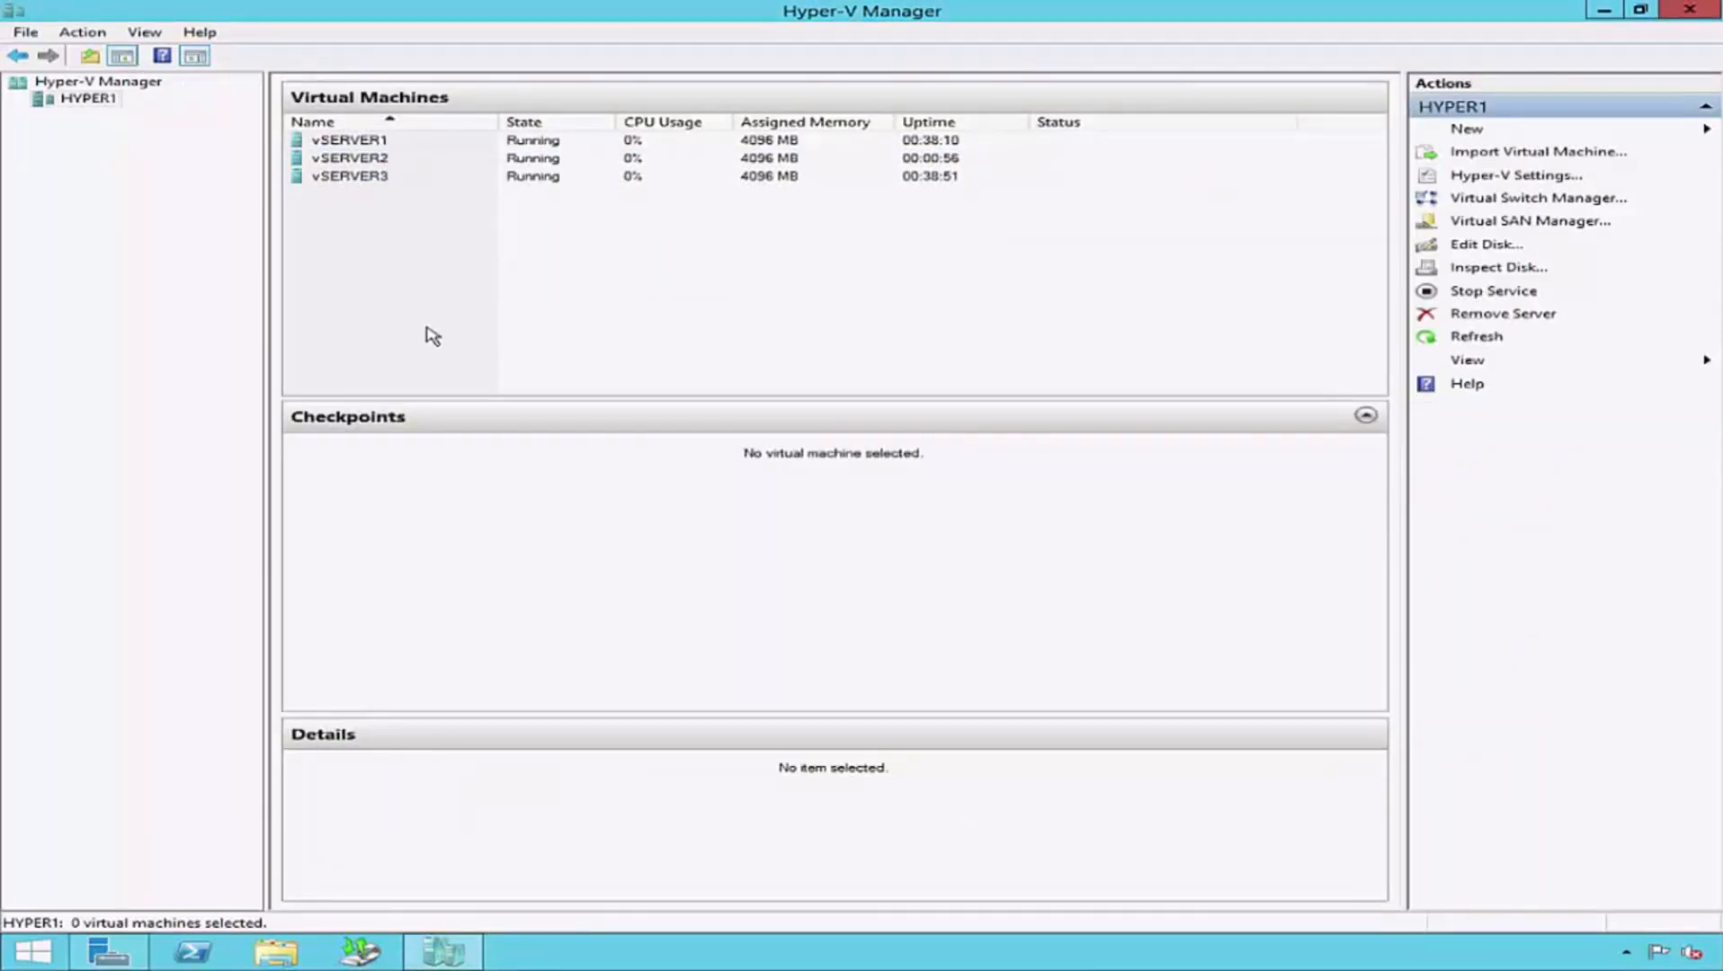
{"action": "left_click", "coordinate": [390, 178]}
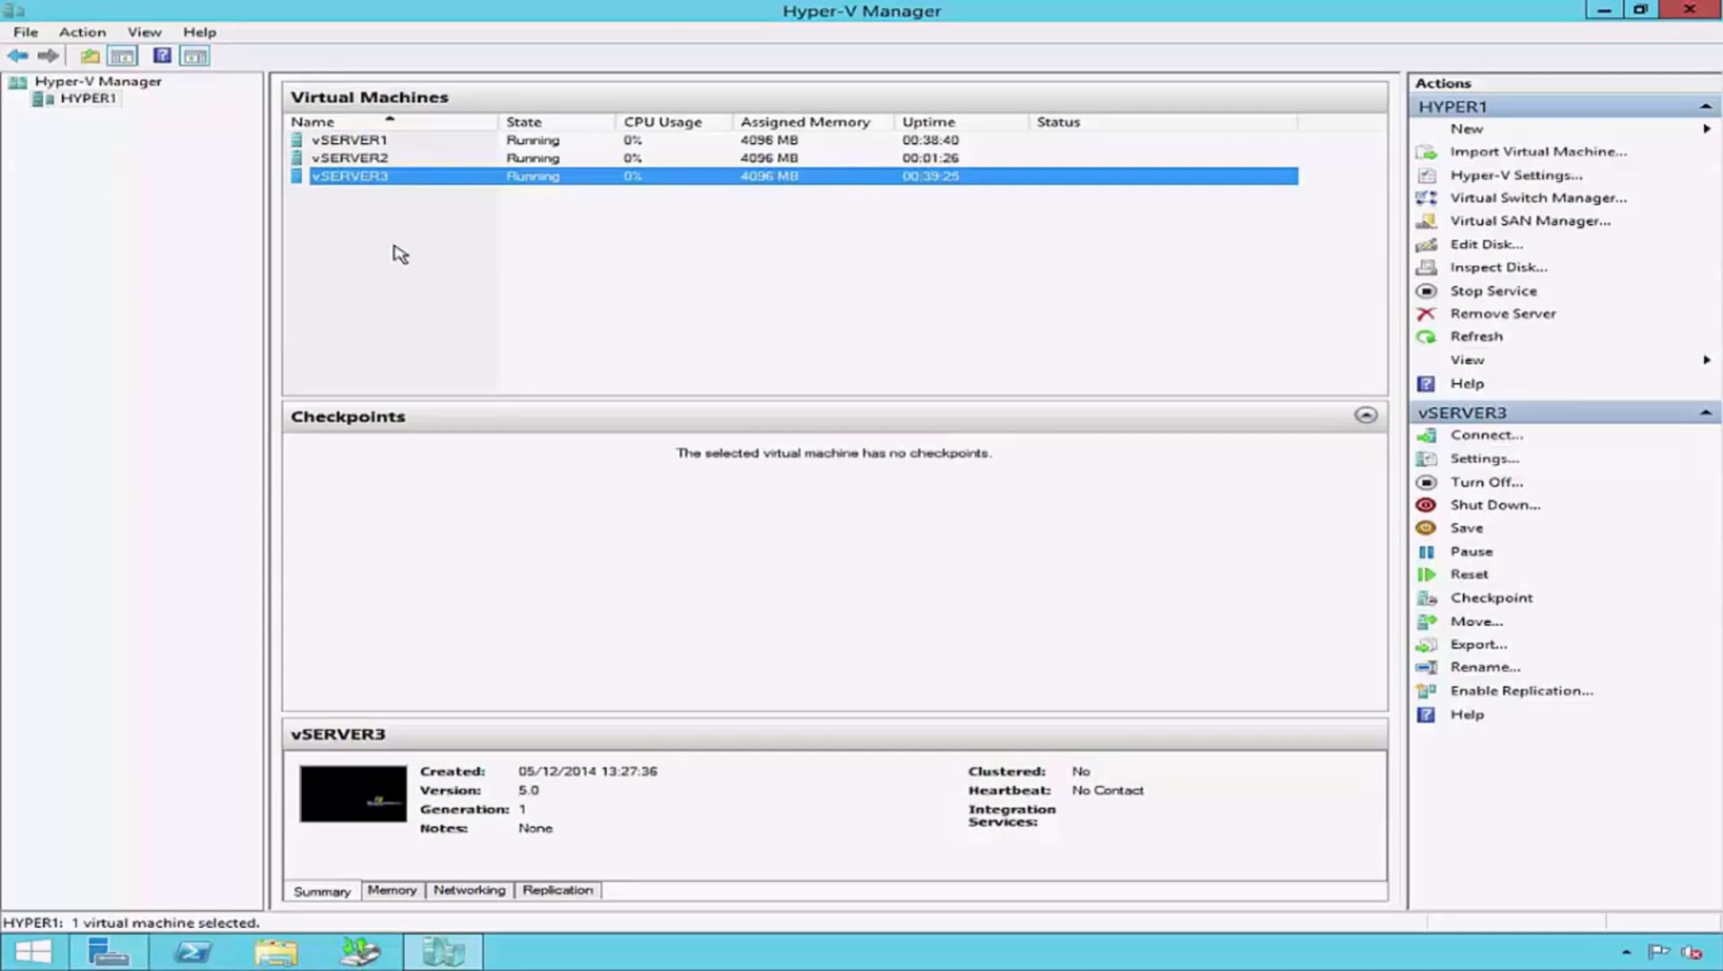
- Connect to the vSERVER3 virtual machine and unlock its Administrator session by entering the account password
{"action": "double_click", "coordinate": [390, 179]}
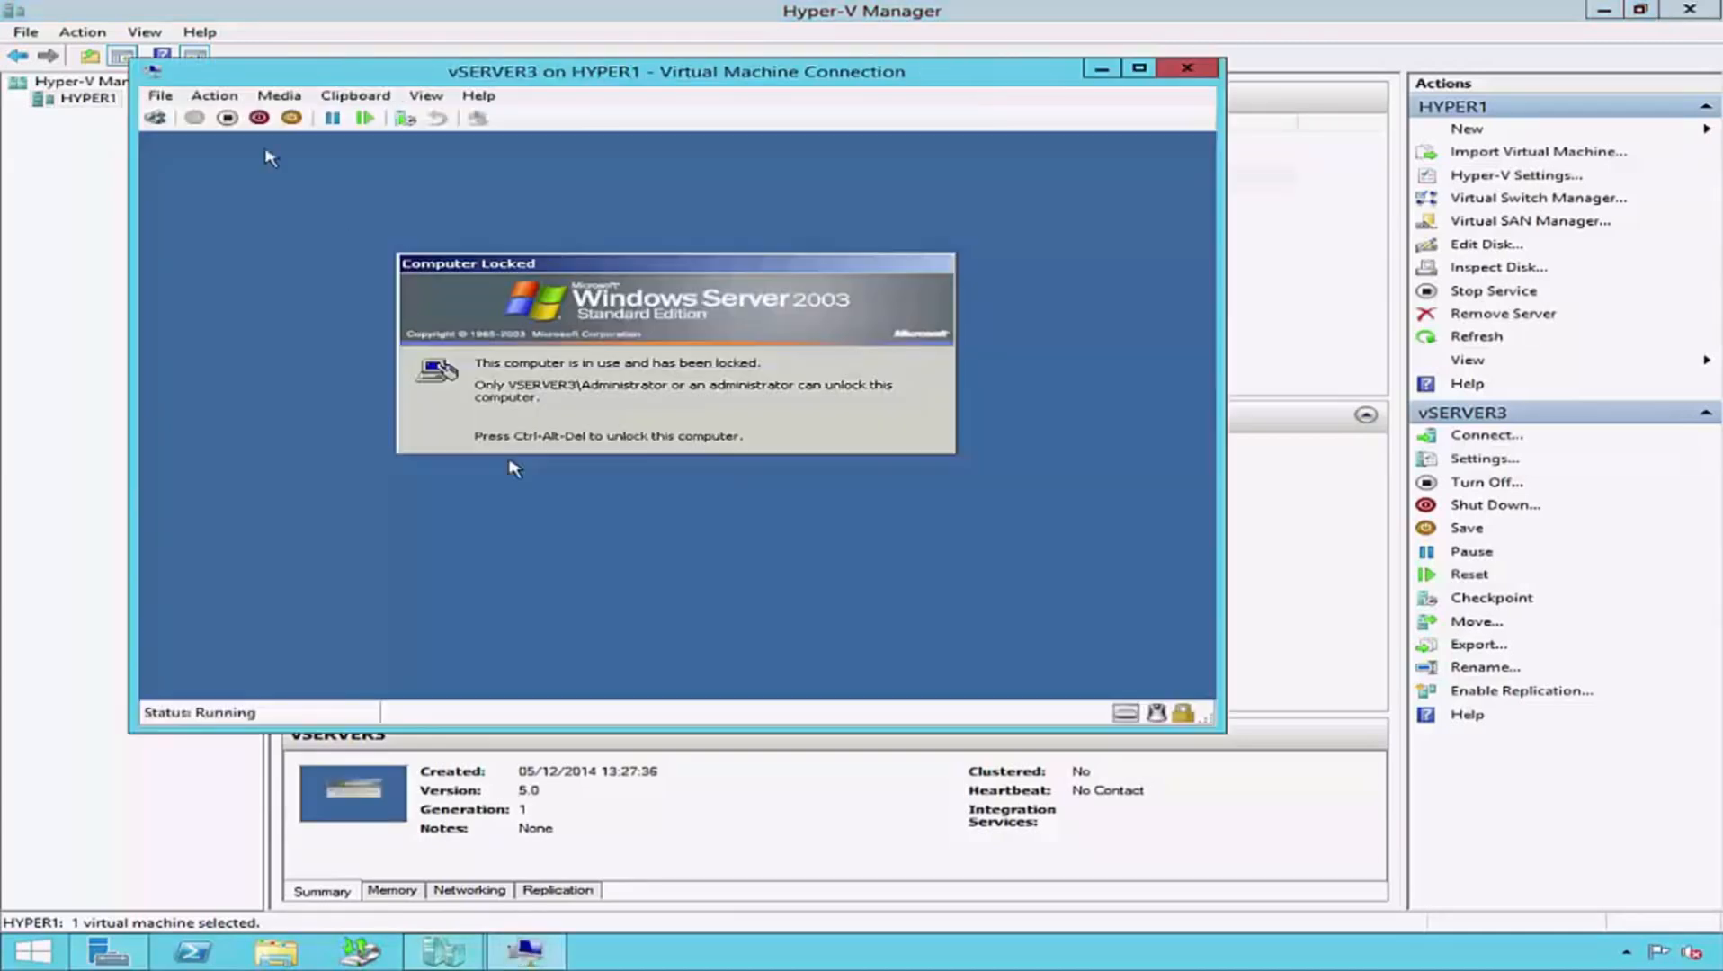
{"action": "left_click", "coordinate": [157, 119]}
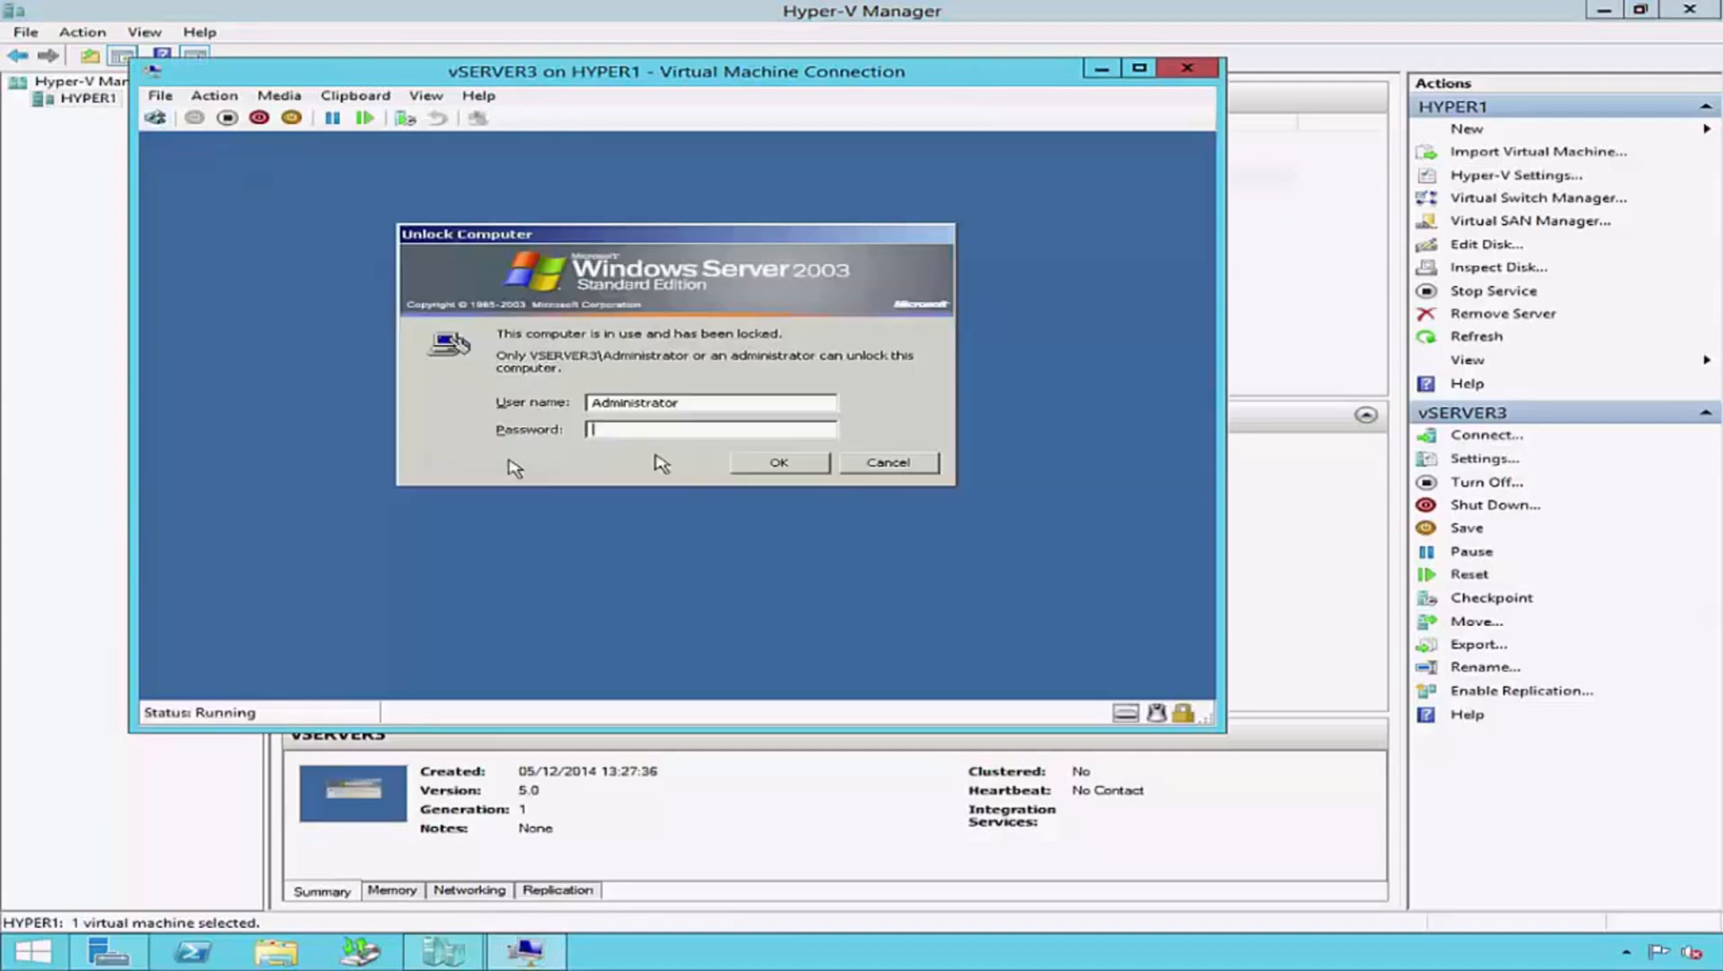
{"action": "type", "text": "**************"}
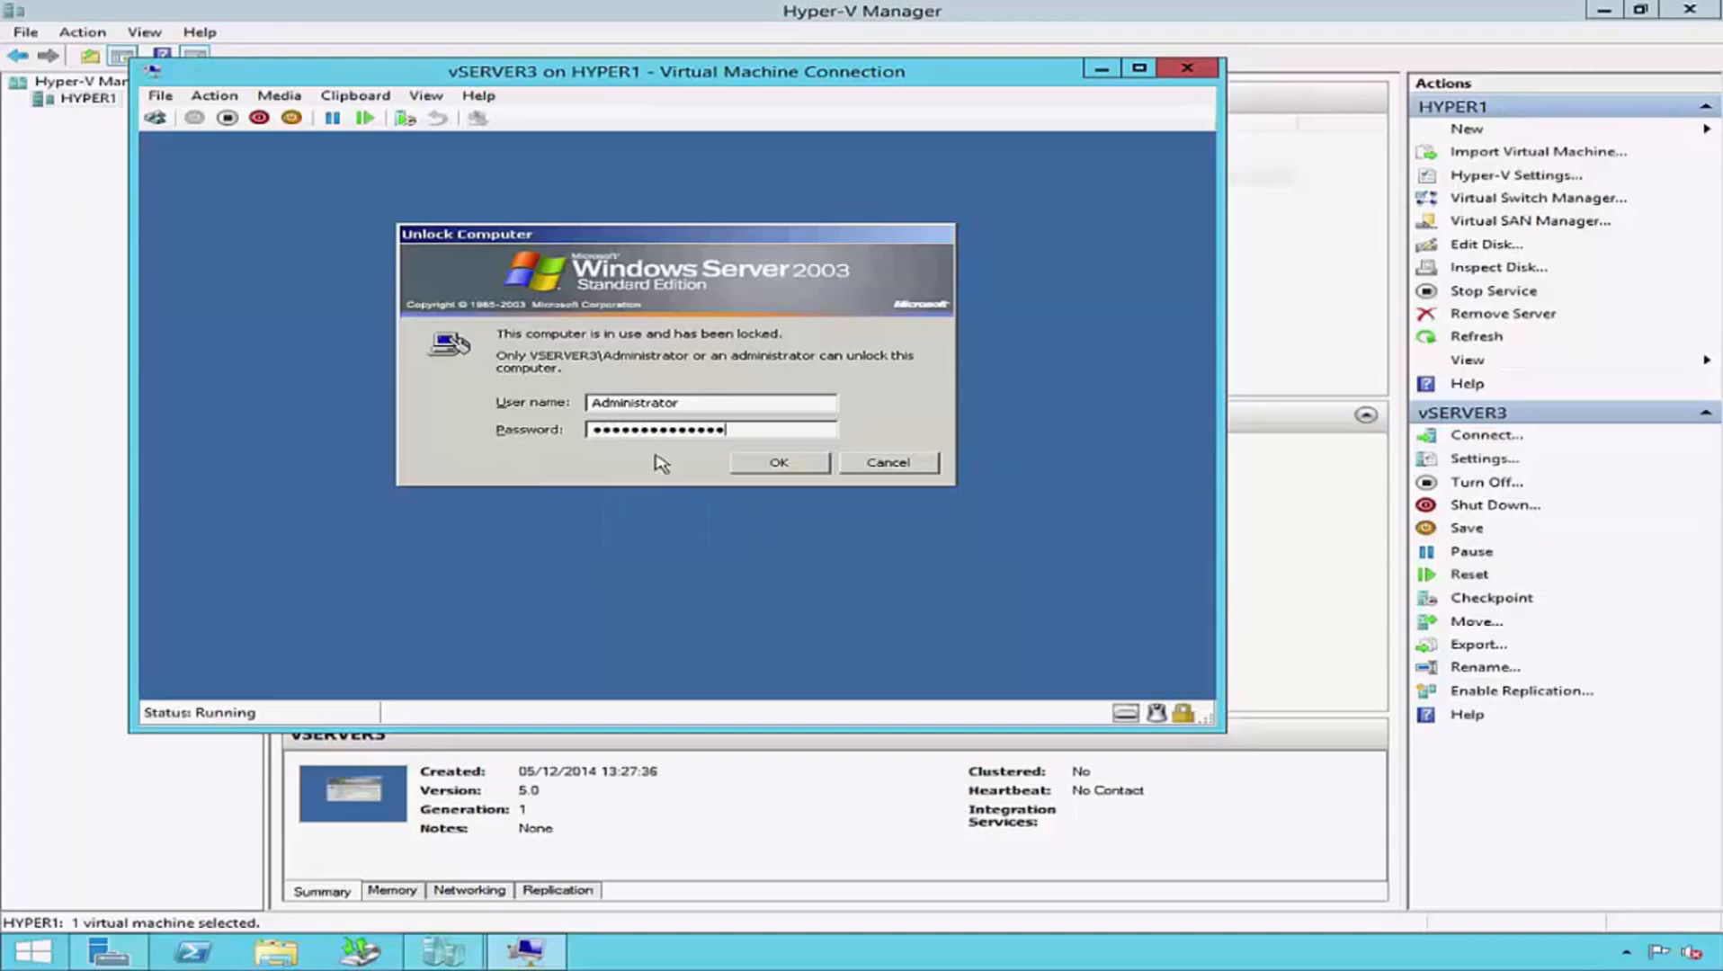
{"action": "key", "text": "Return"}
- Check the Services console inside vSERVER3 for Hyper-V services, and close the console
{"action": "left_click", "coordinate": [186, 685]}
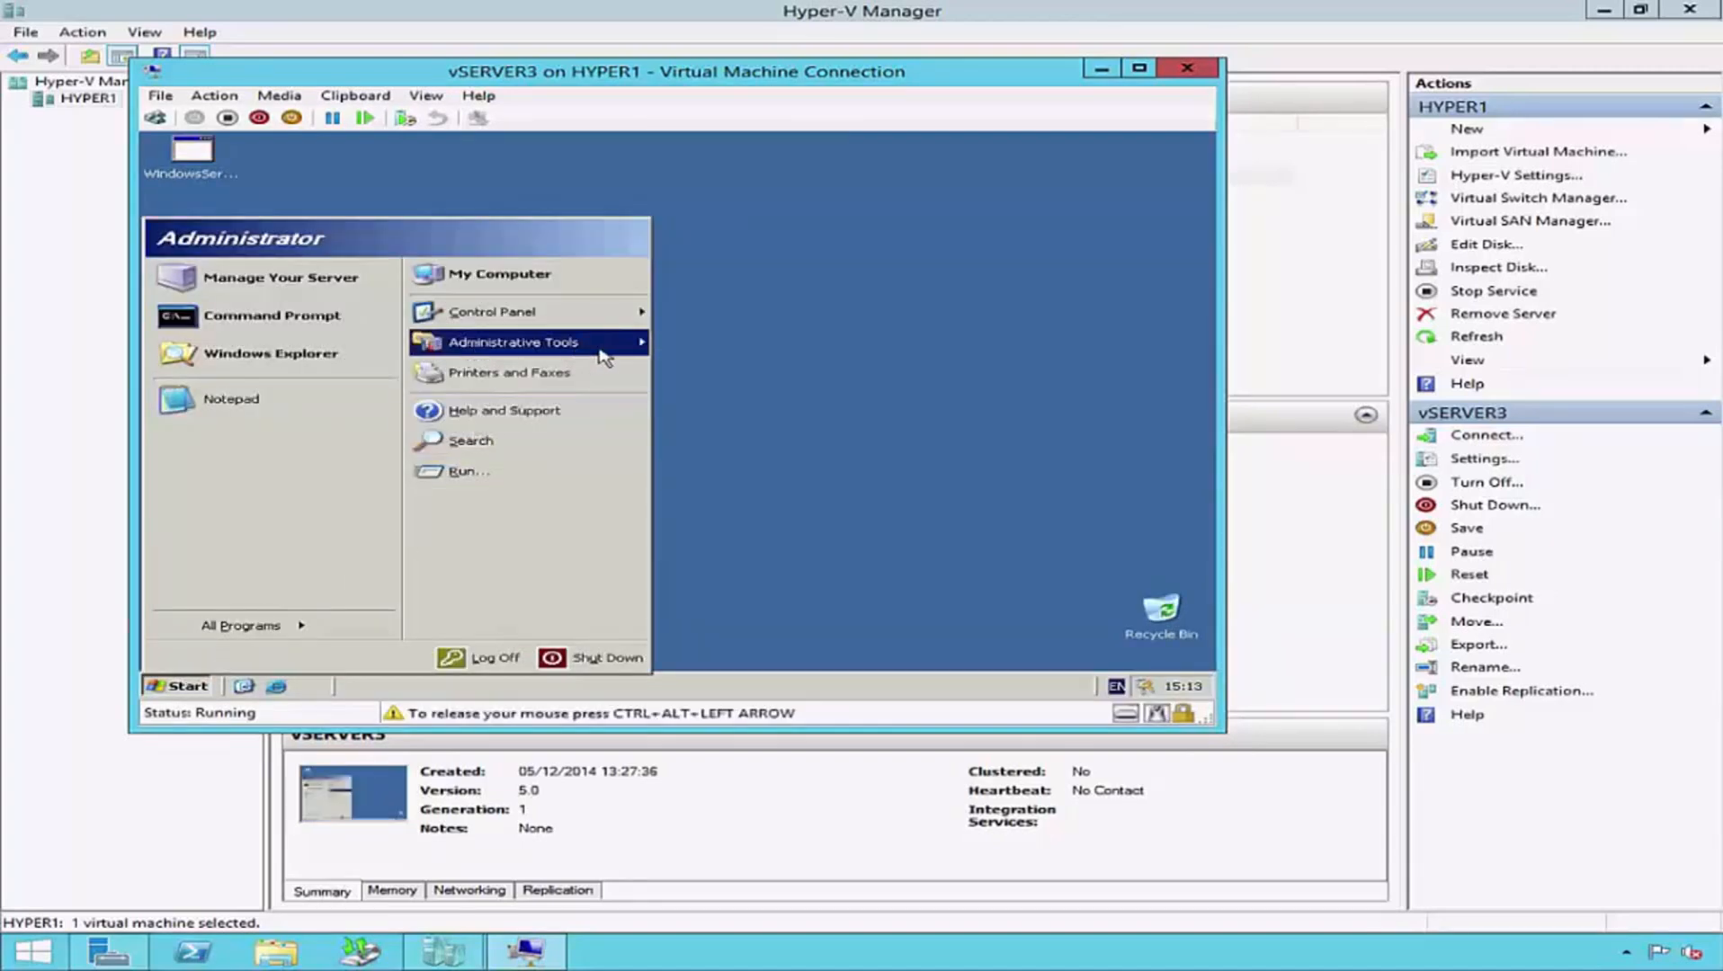
{"action": "mouse_move", "coordinate": [600, 355]}
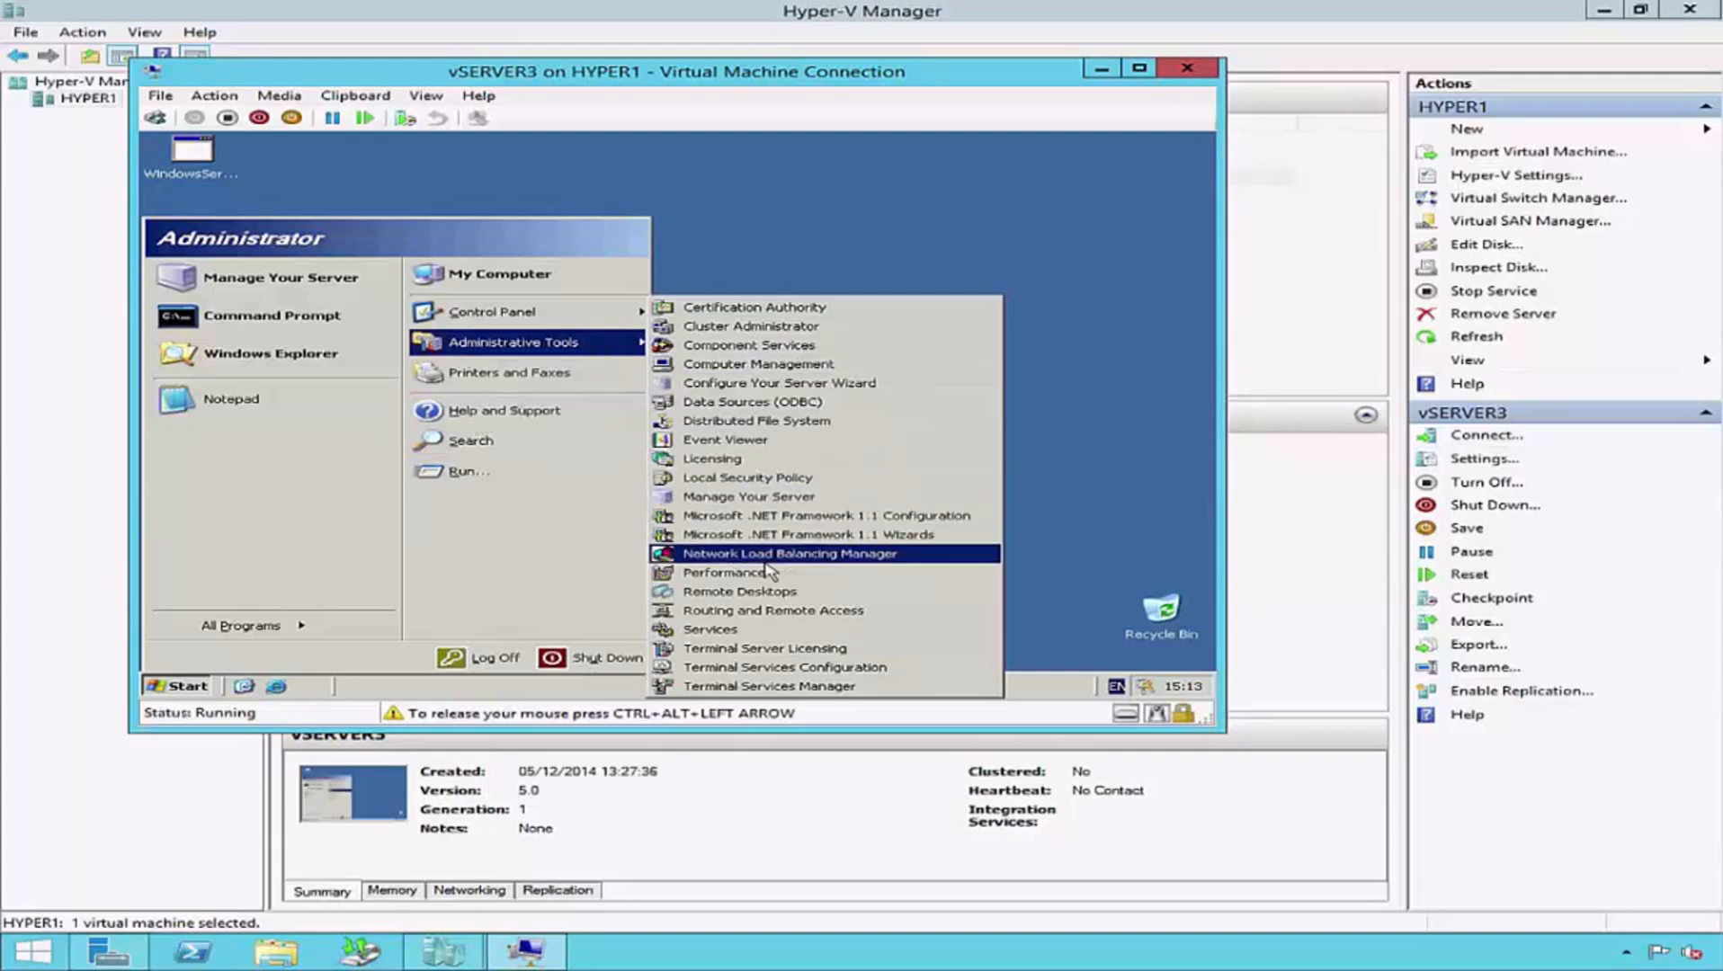
{"action": "left_click", "coordinate": [778, 630]}
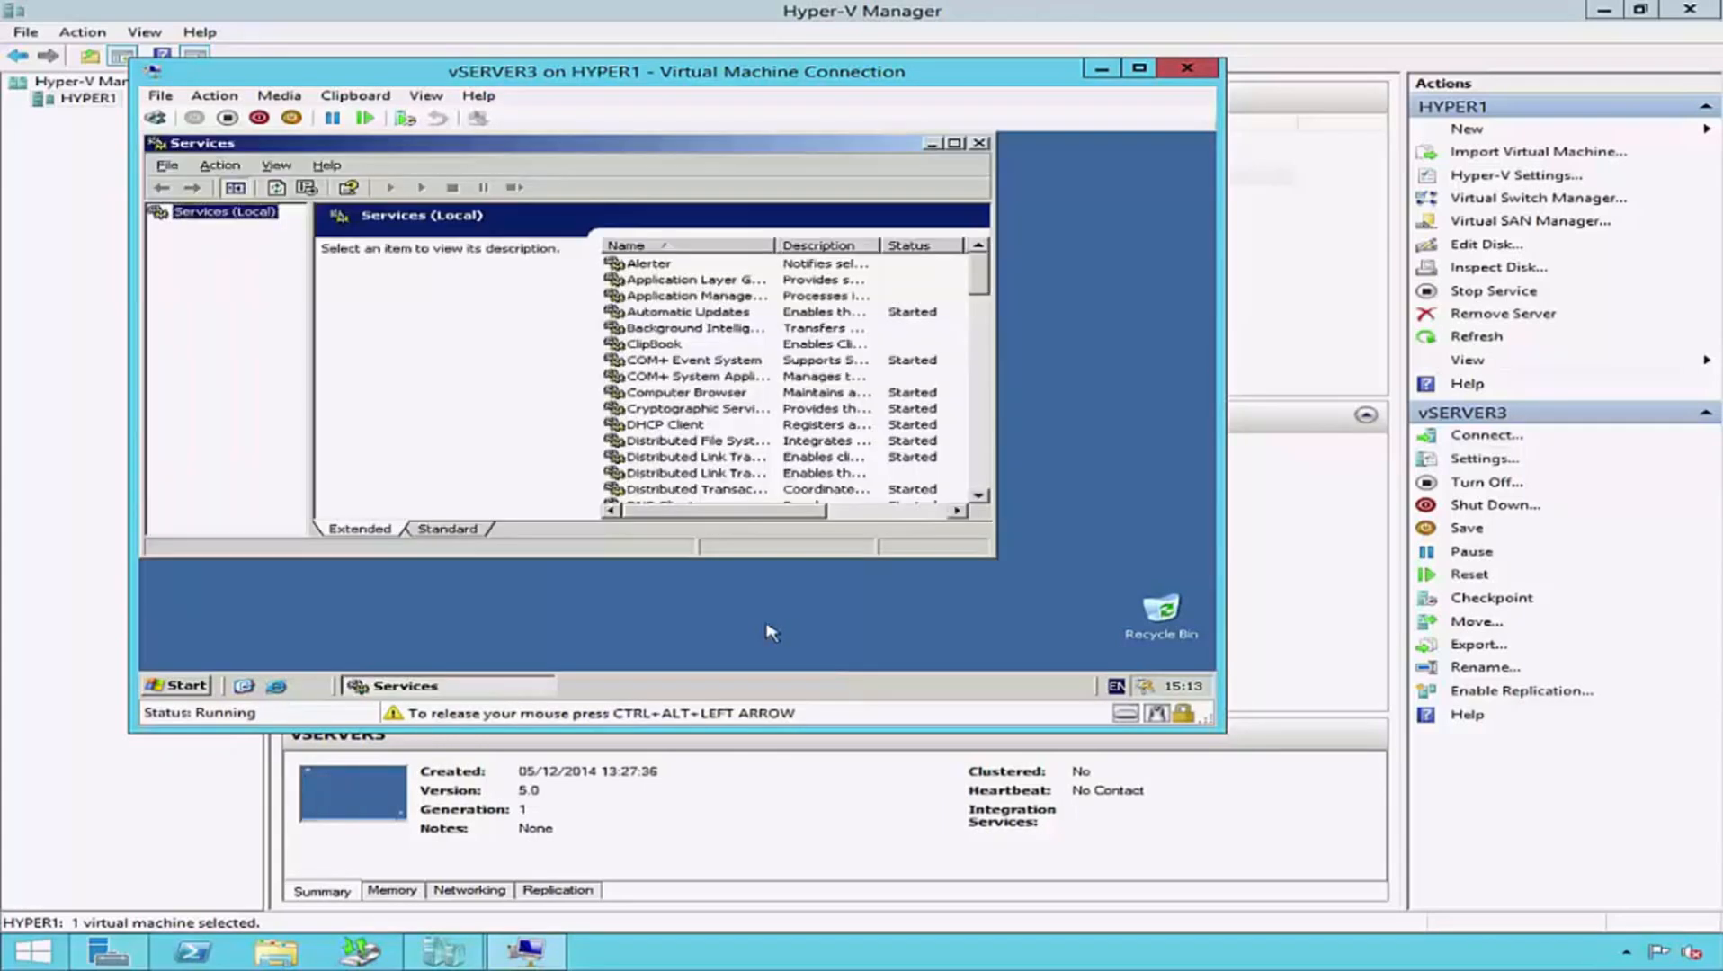
{"action": "left_click", "coordinate": [954, 143]}
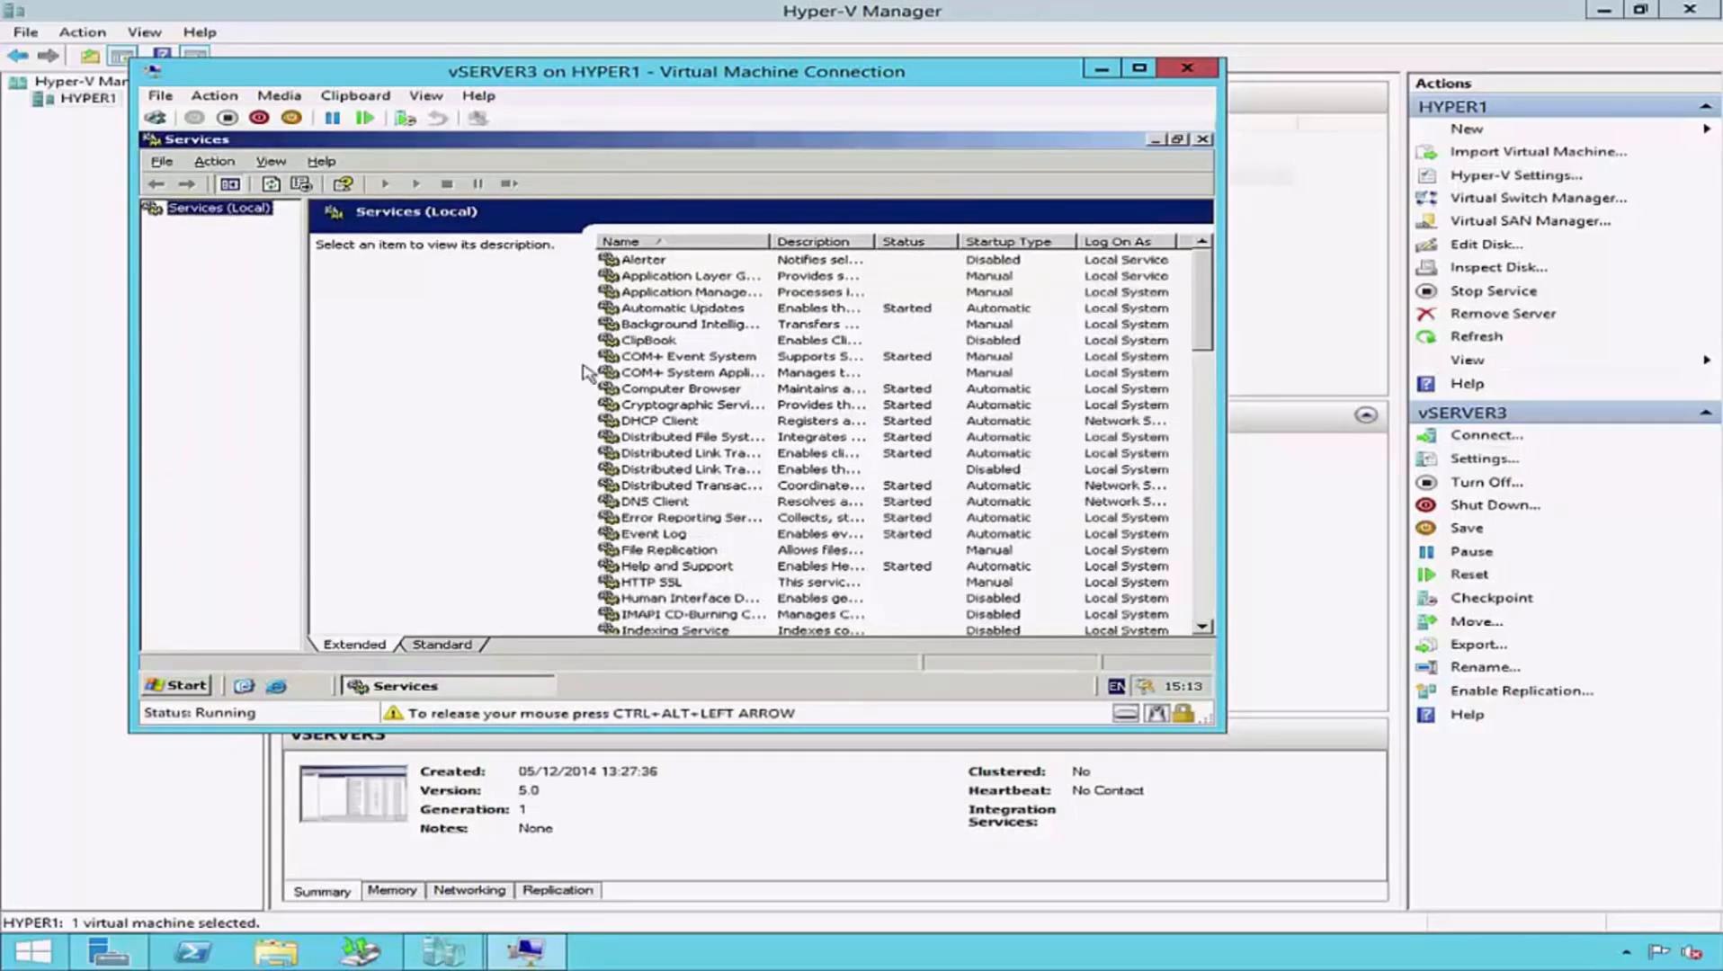
{"action": "left_click", "coordinate": [649, 469]}
{"action": "key", "text": "h"}
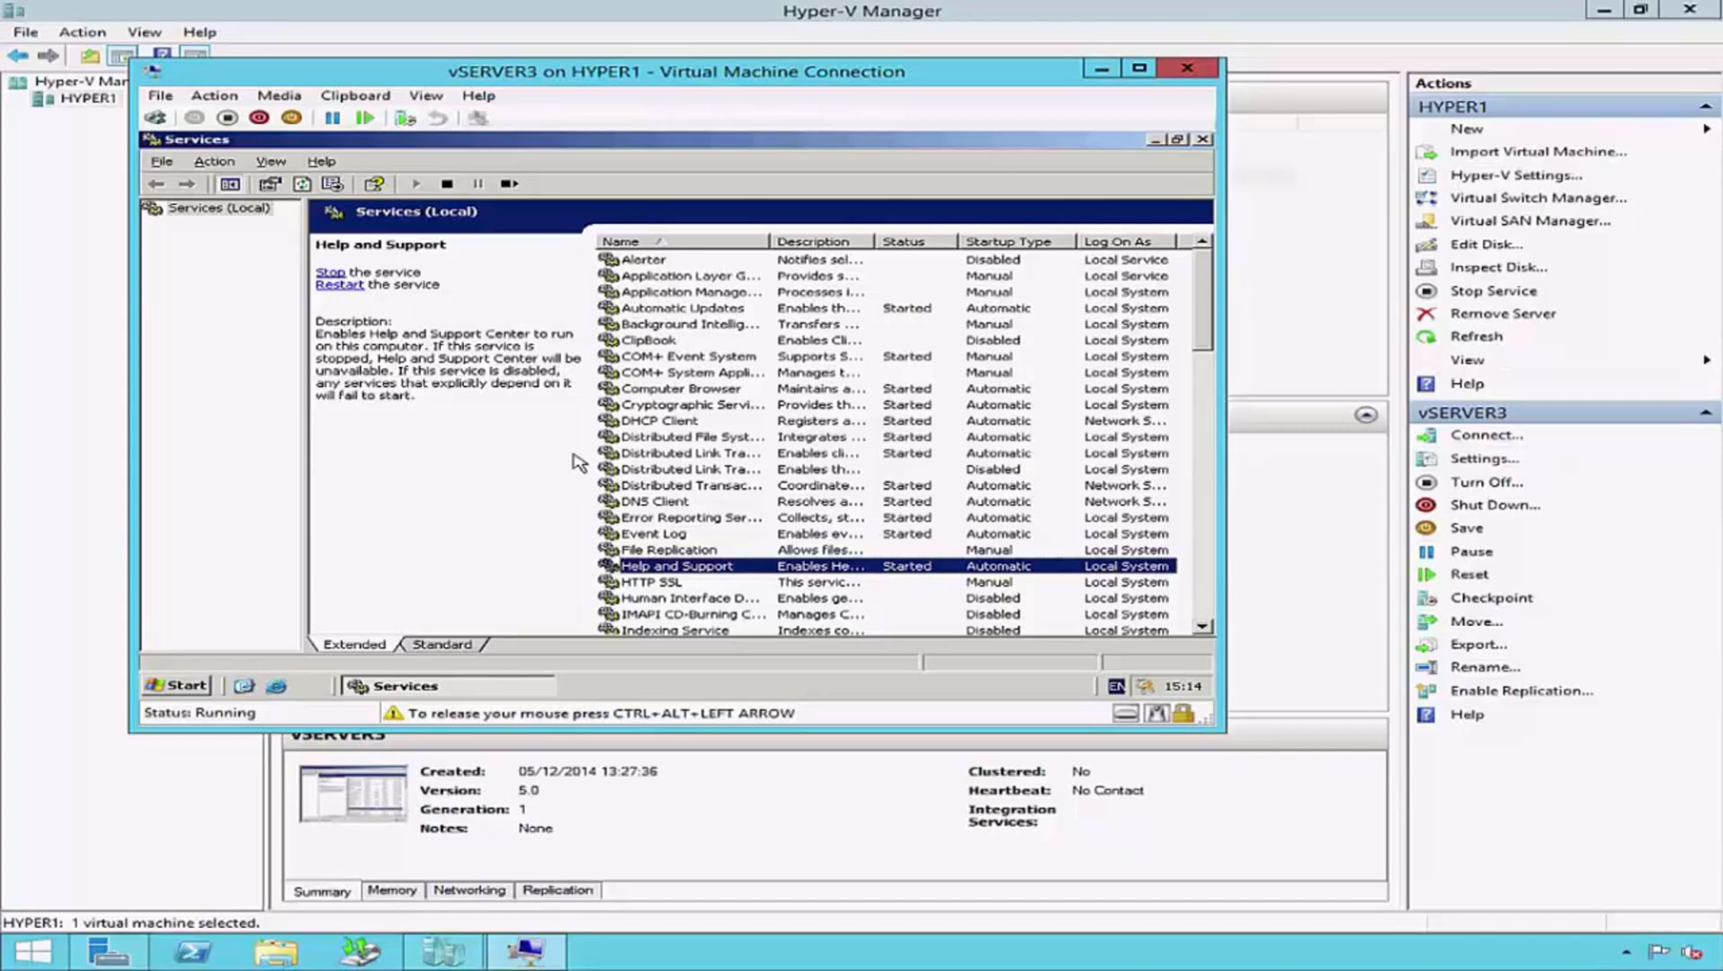
{"action": "left_click", "coordinate": [1201, 139]}
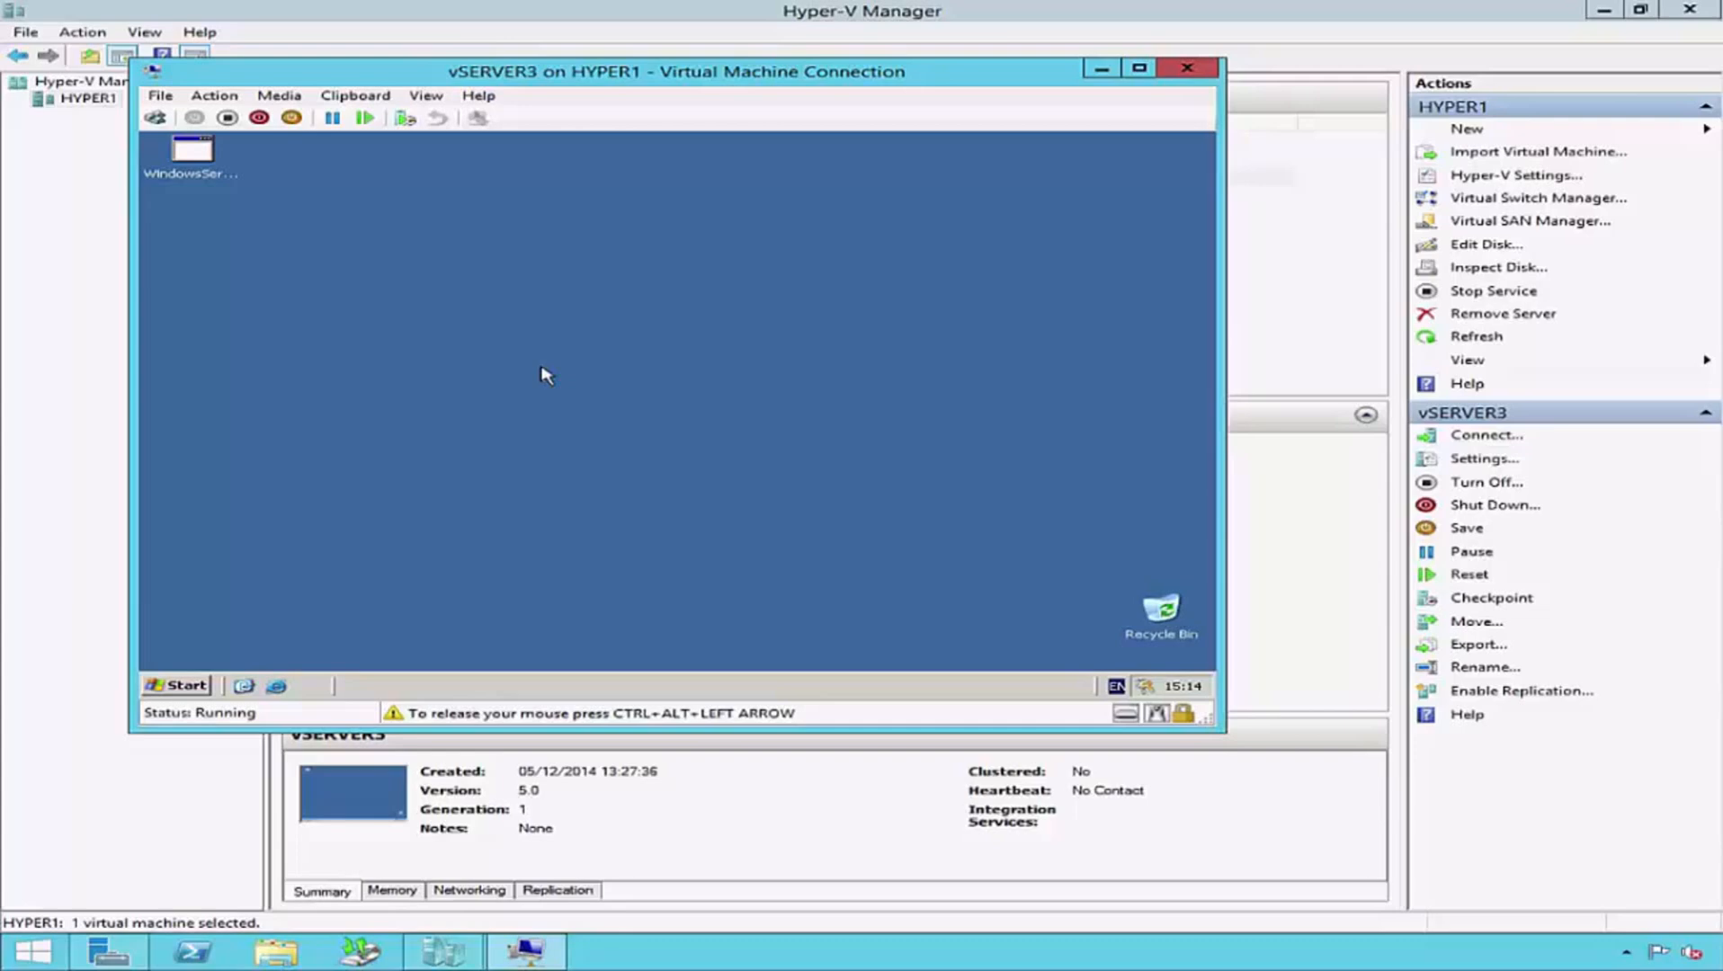
- Check the Windows version and service pack level of vSERVER3 by running winver, and close the version dialog
{"action": "left_click", "coordinate": [180, 683]}
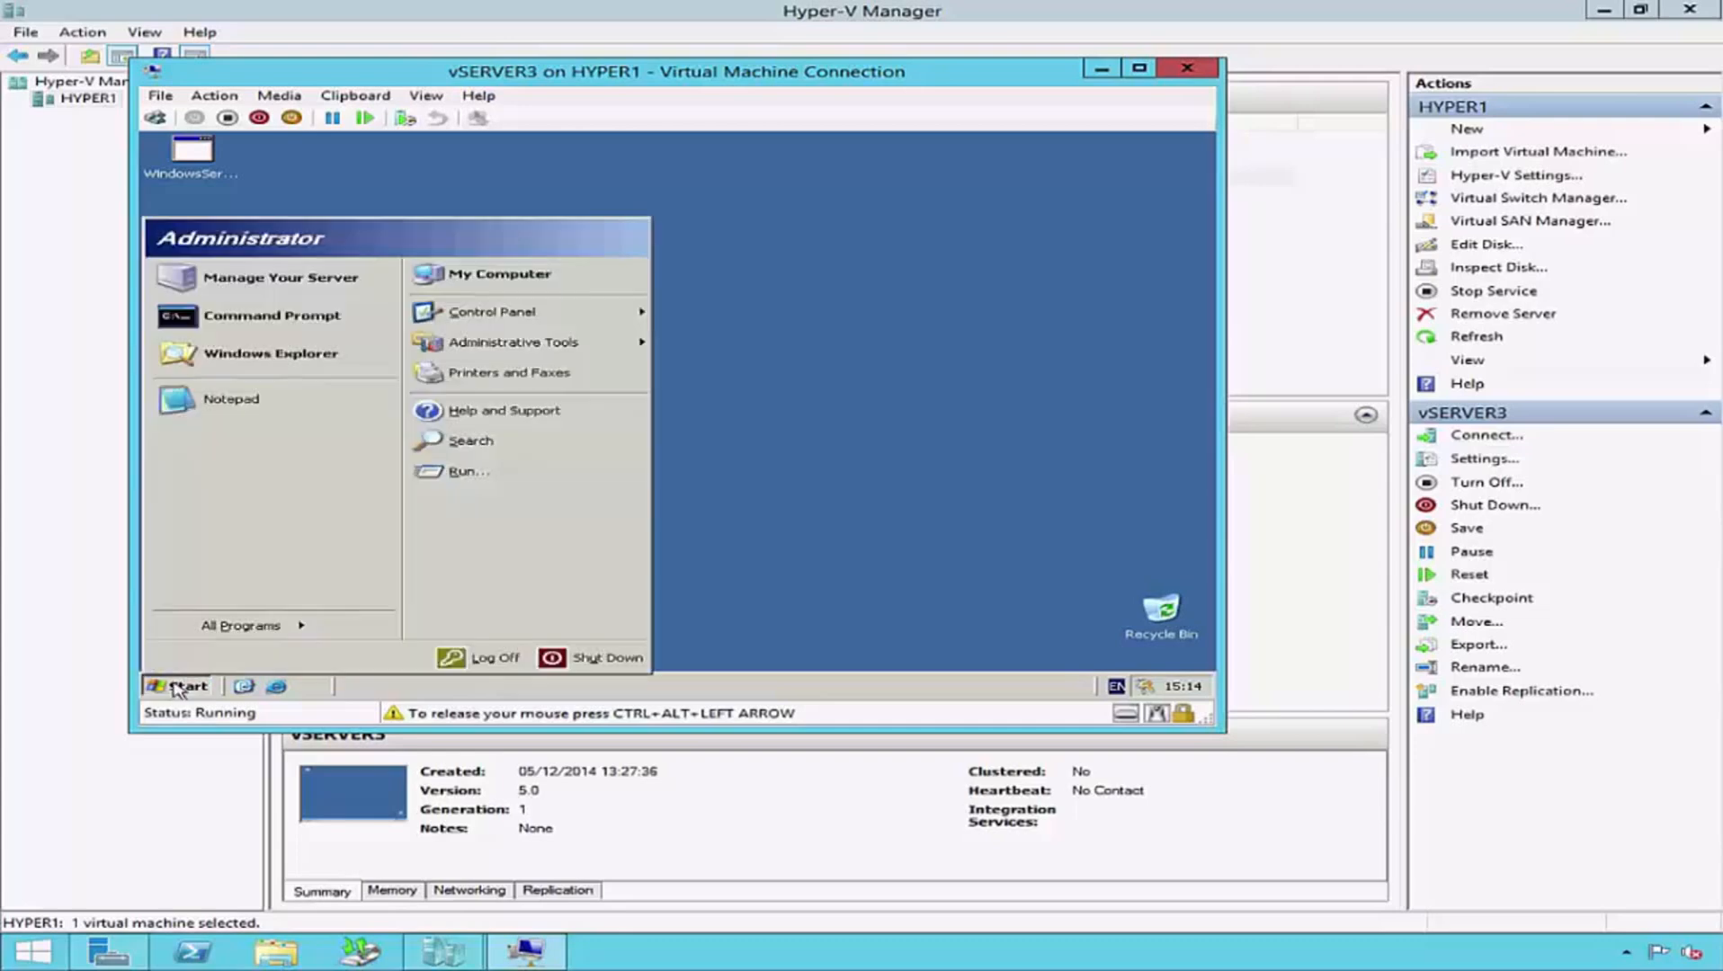
{"action": "left_click", "coordinate": [470, 472]}
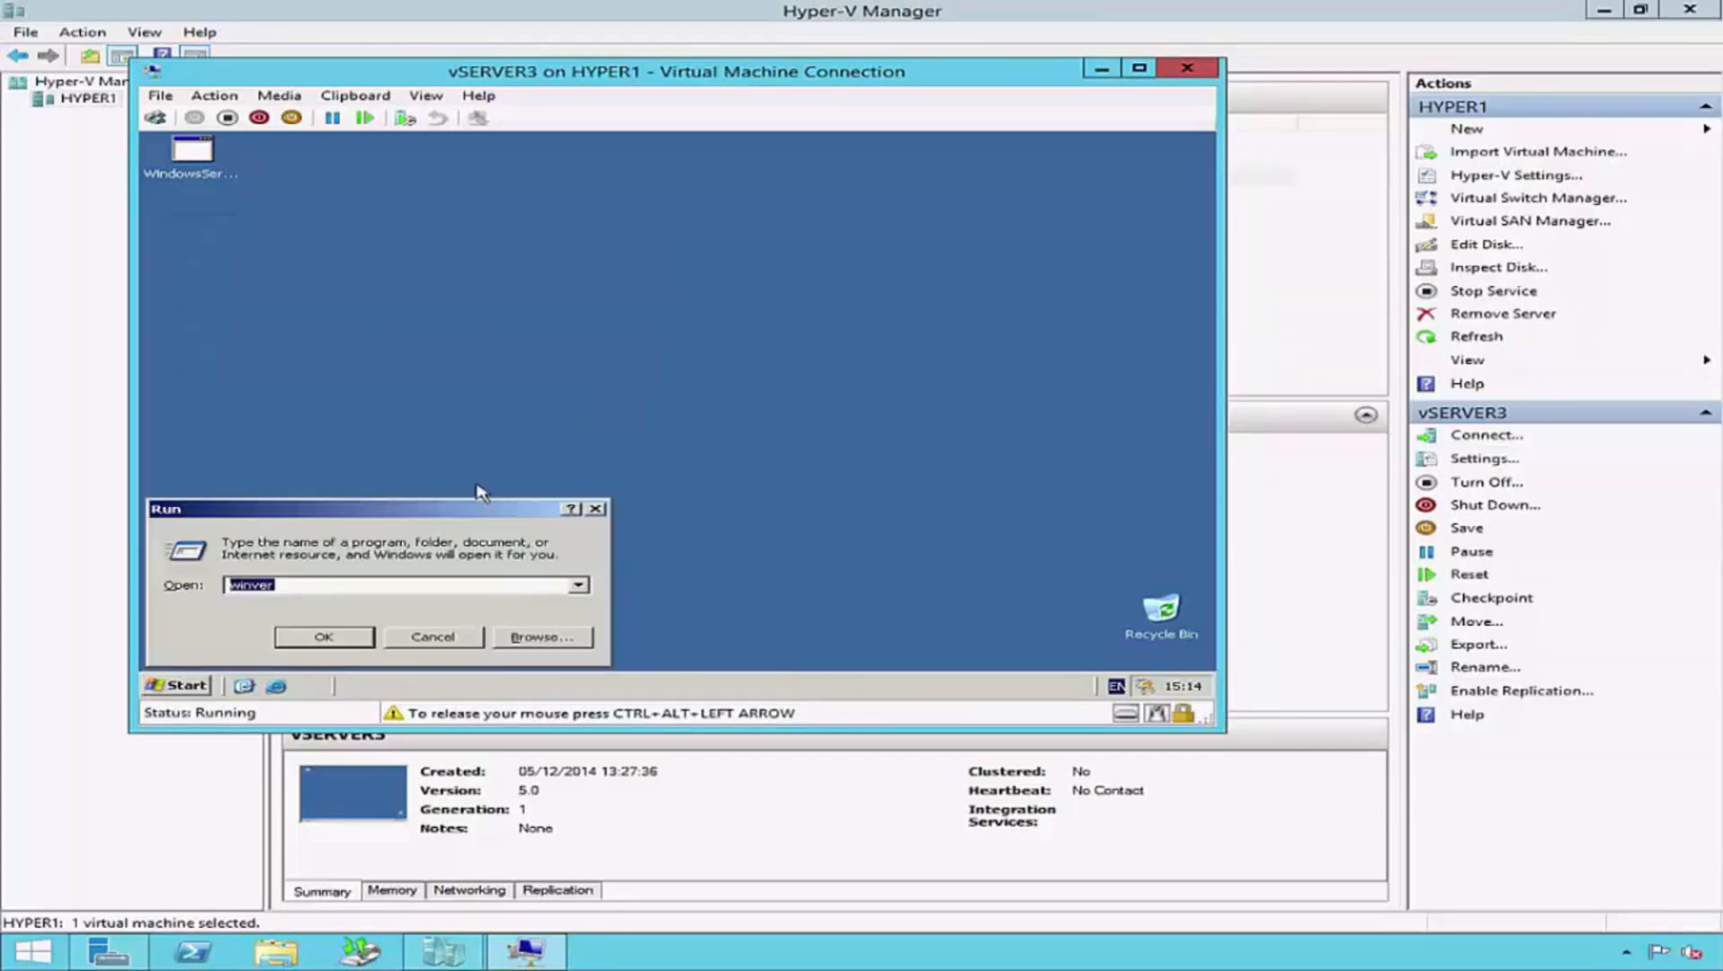
{"action": "type", "text": "winver"}
{"action": "key", "text": "Return"}
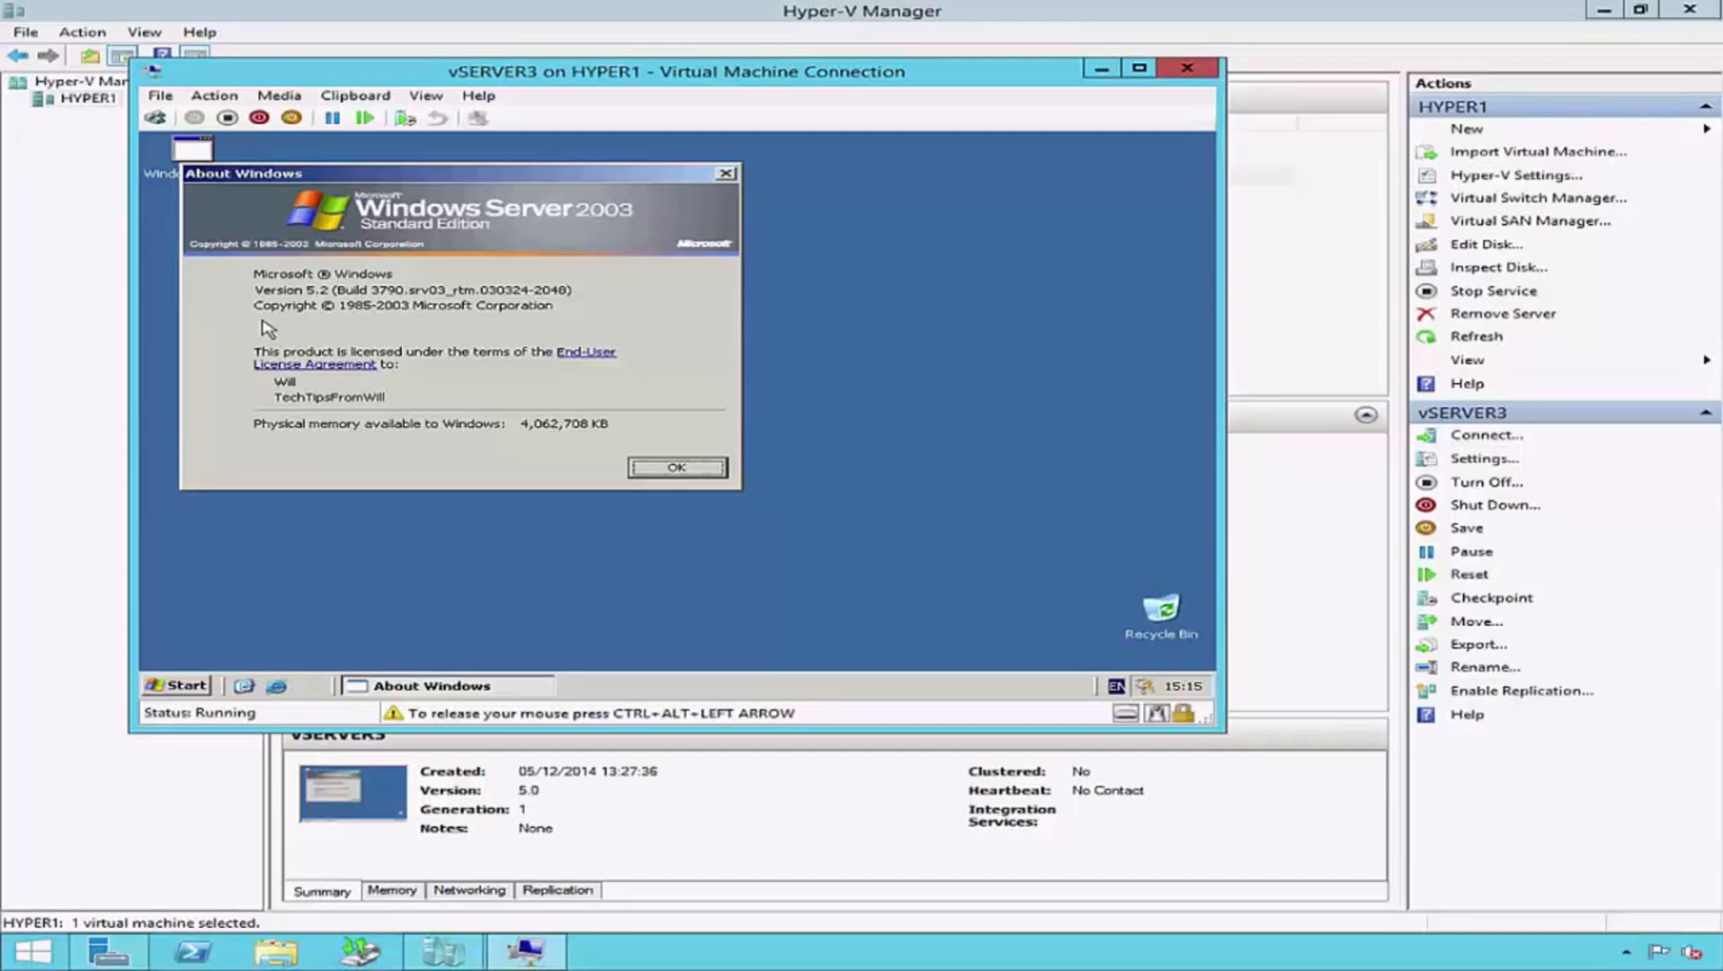
{"action": "left_click", "coordinate": [725, 475]}
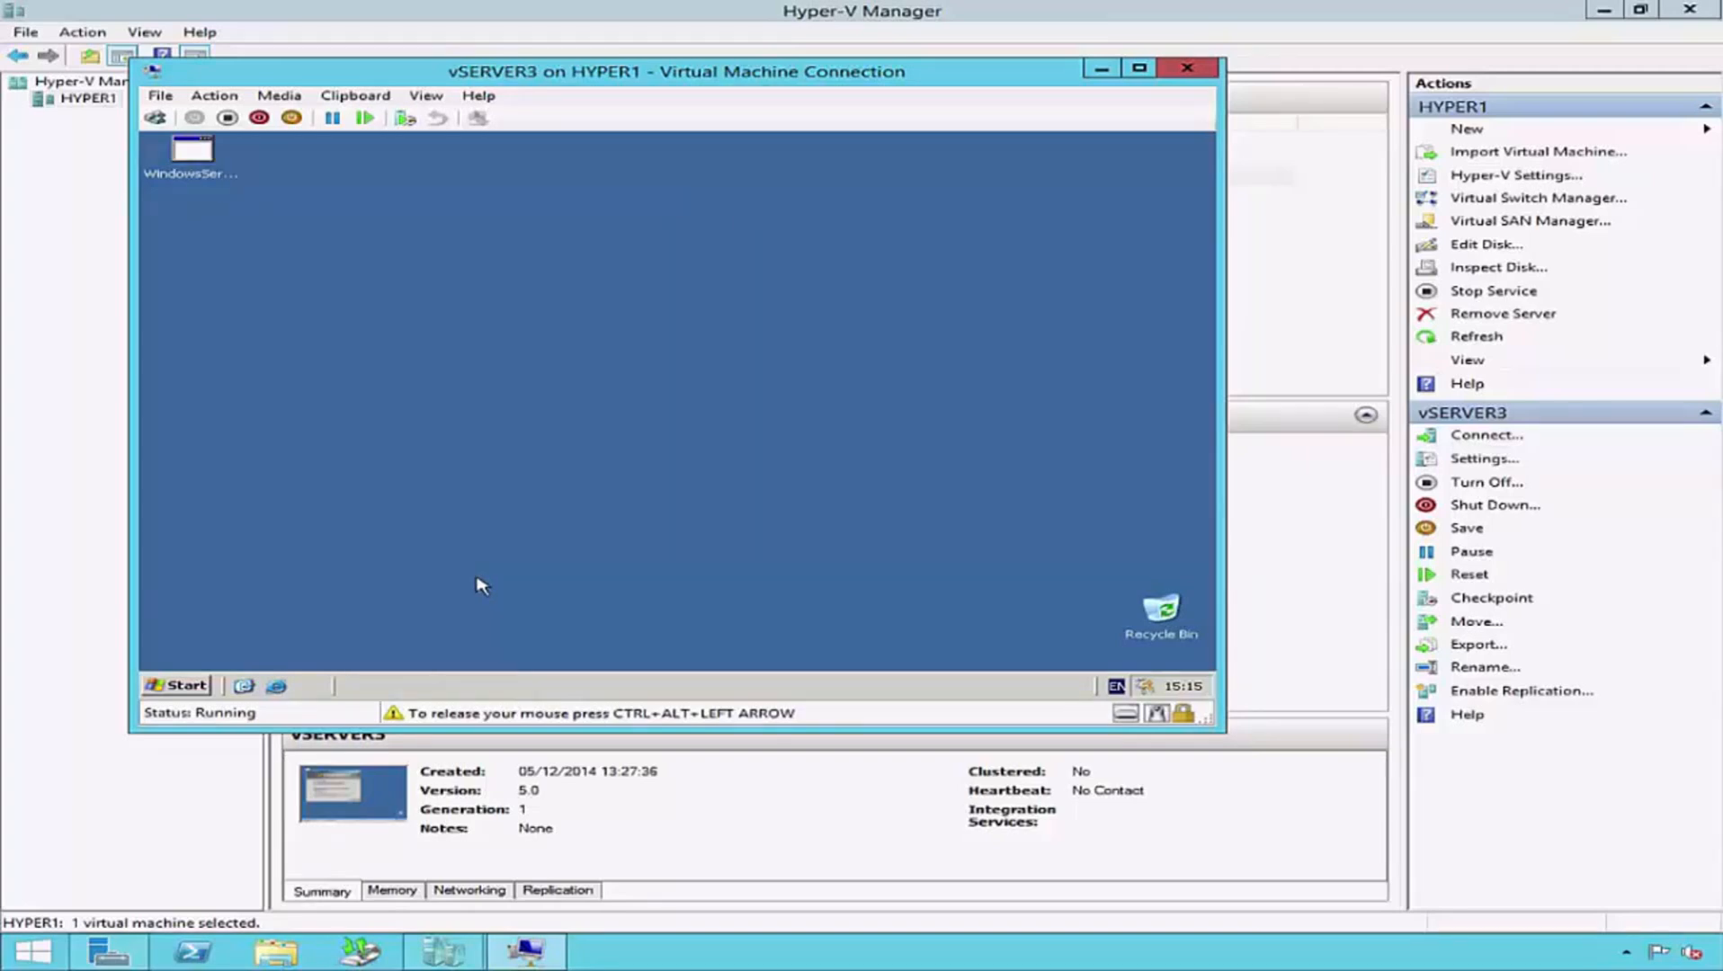
- Try to install the Hyper-V integration services on vSERVER3 from the Integration Services Setup Disk
{"action": "key", "text": "ctrl+alt+Left"}
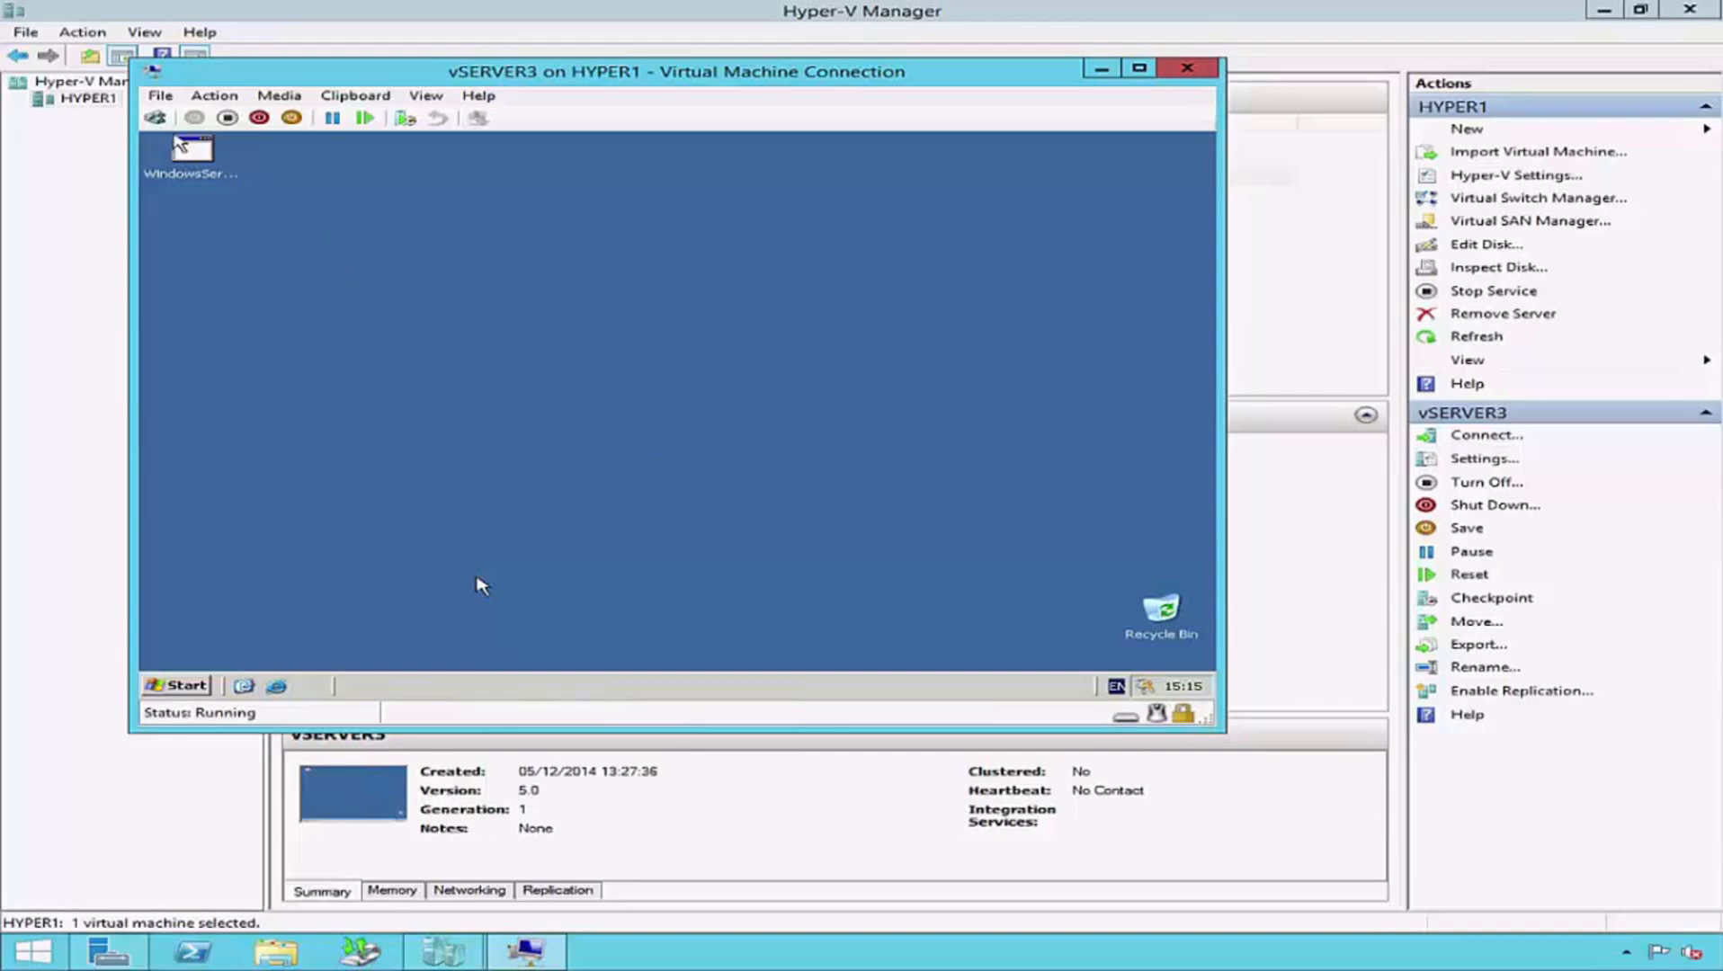
{"action": "left_click", "coordinate": [214, 95]}
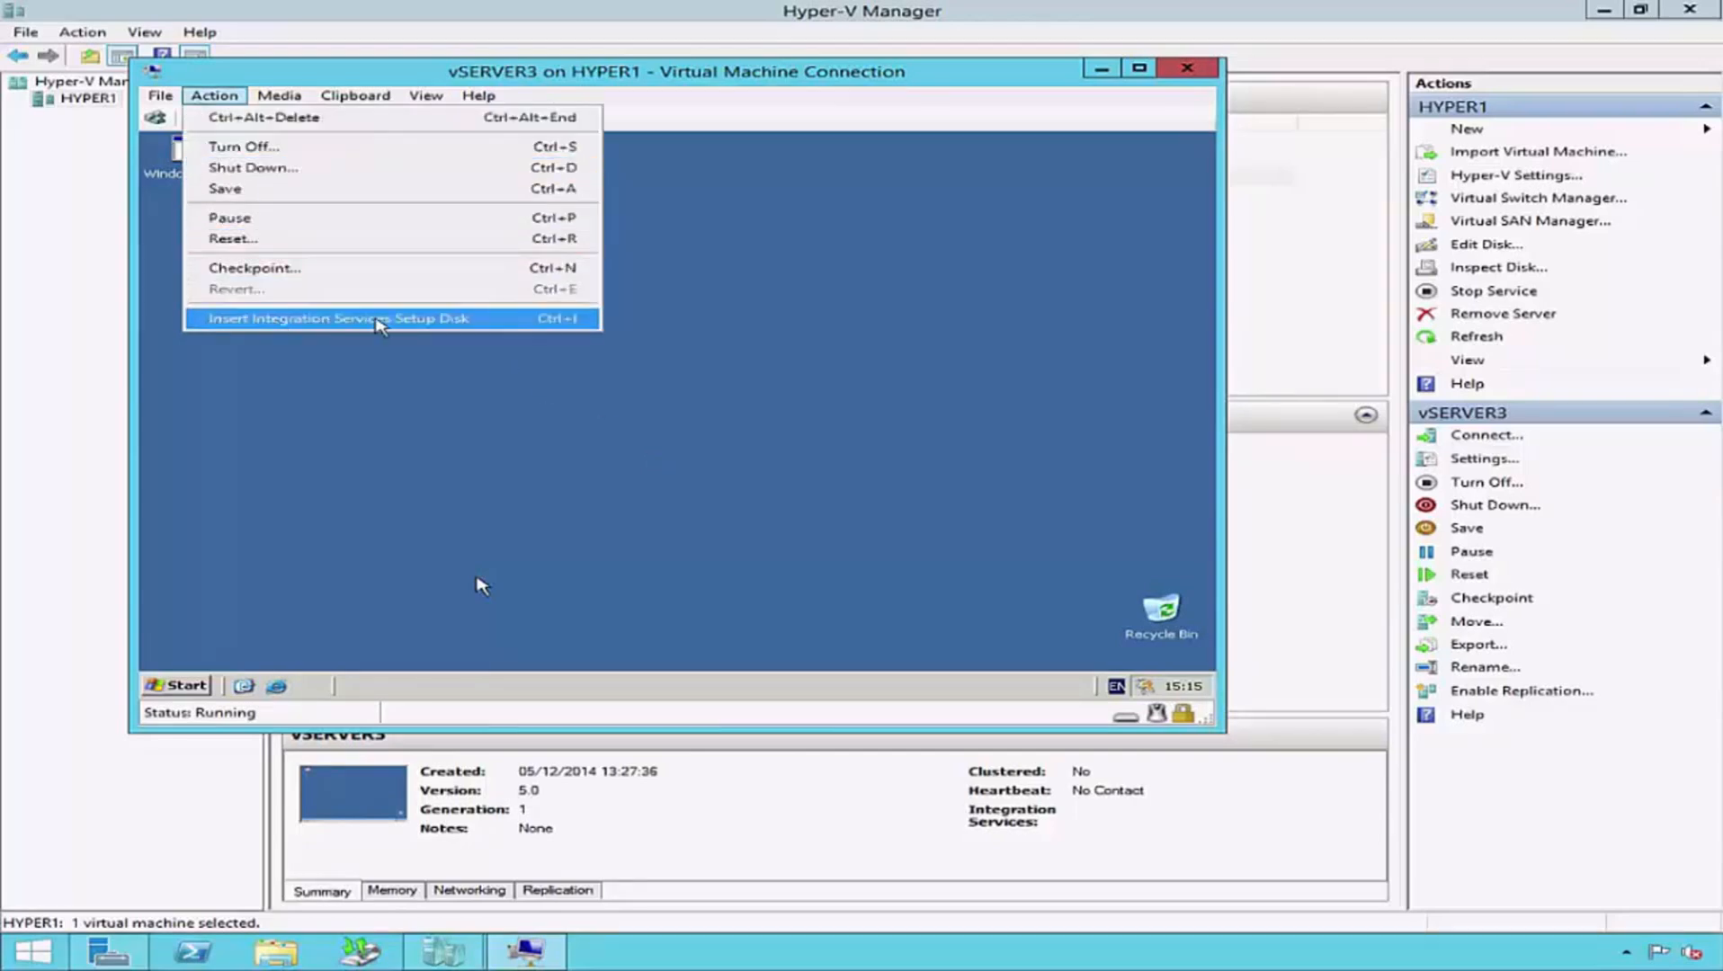
{"action": "left_click", "coordinate": [490, 319]}
{"action": "left_click", "coordinate": [702, 537]}
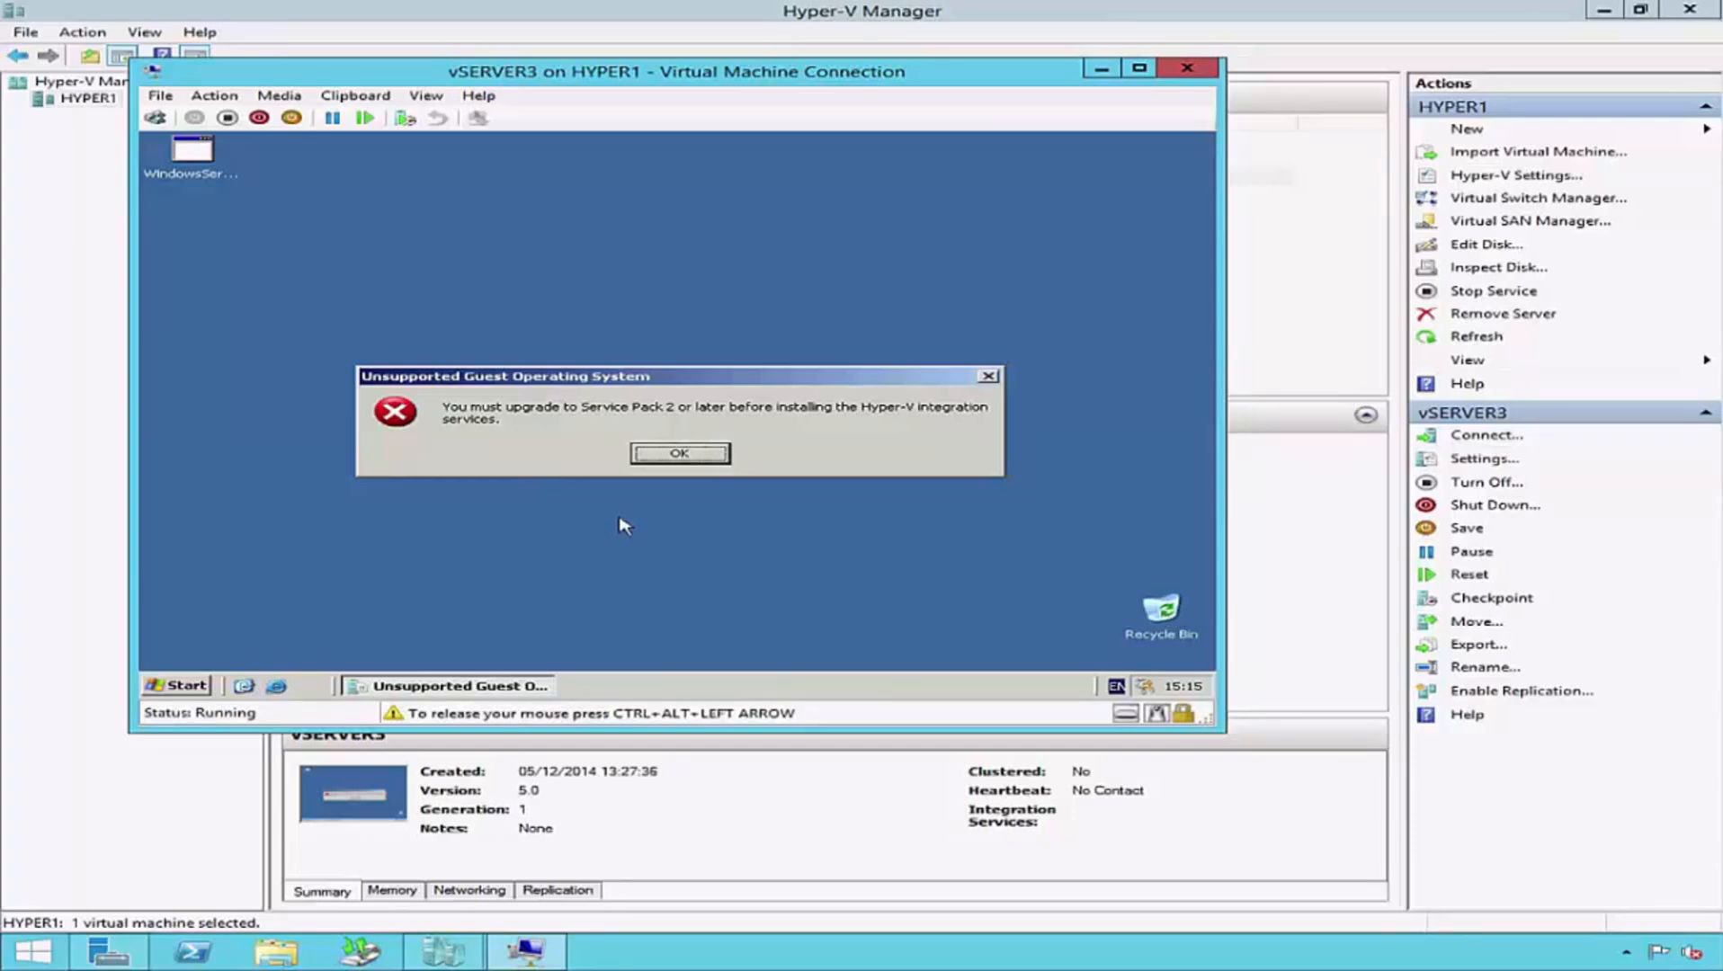
{"action": "left_click", "coordinate": [703, 455]}
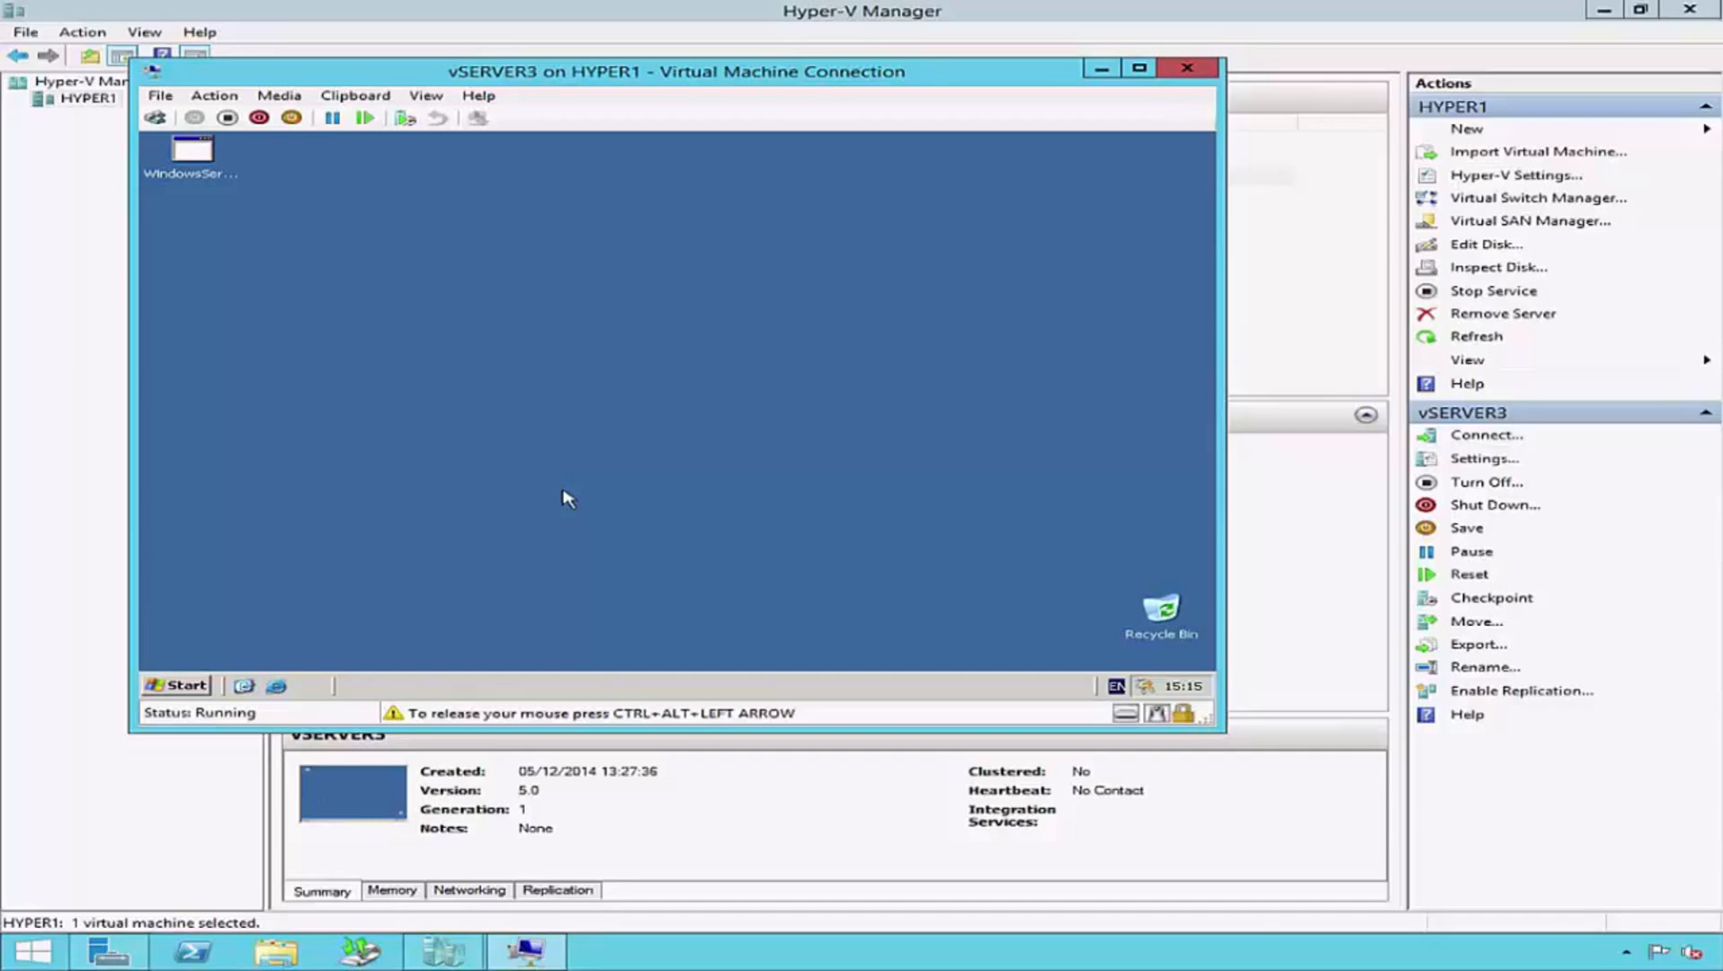
- Run the service pack installer WindowsServer2003-KB914961-SP2-x86-ENU.exe from the vSERVER3 desktop
{"action": "left_click", "coordinate": [208, 171]}
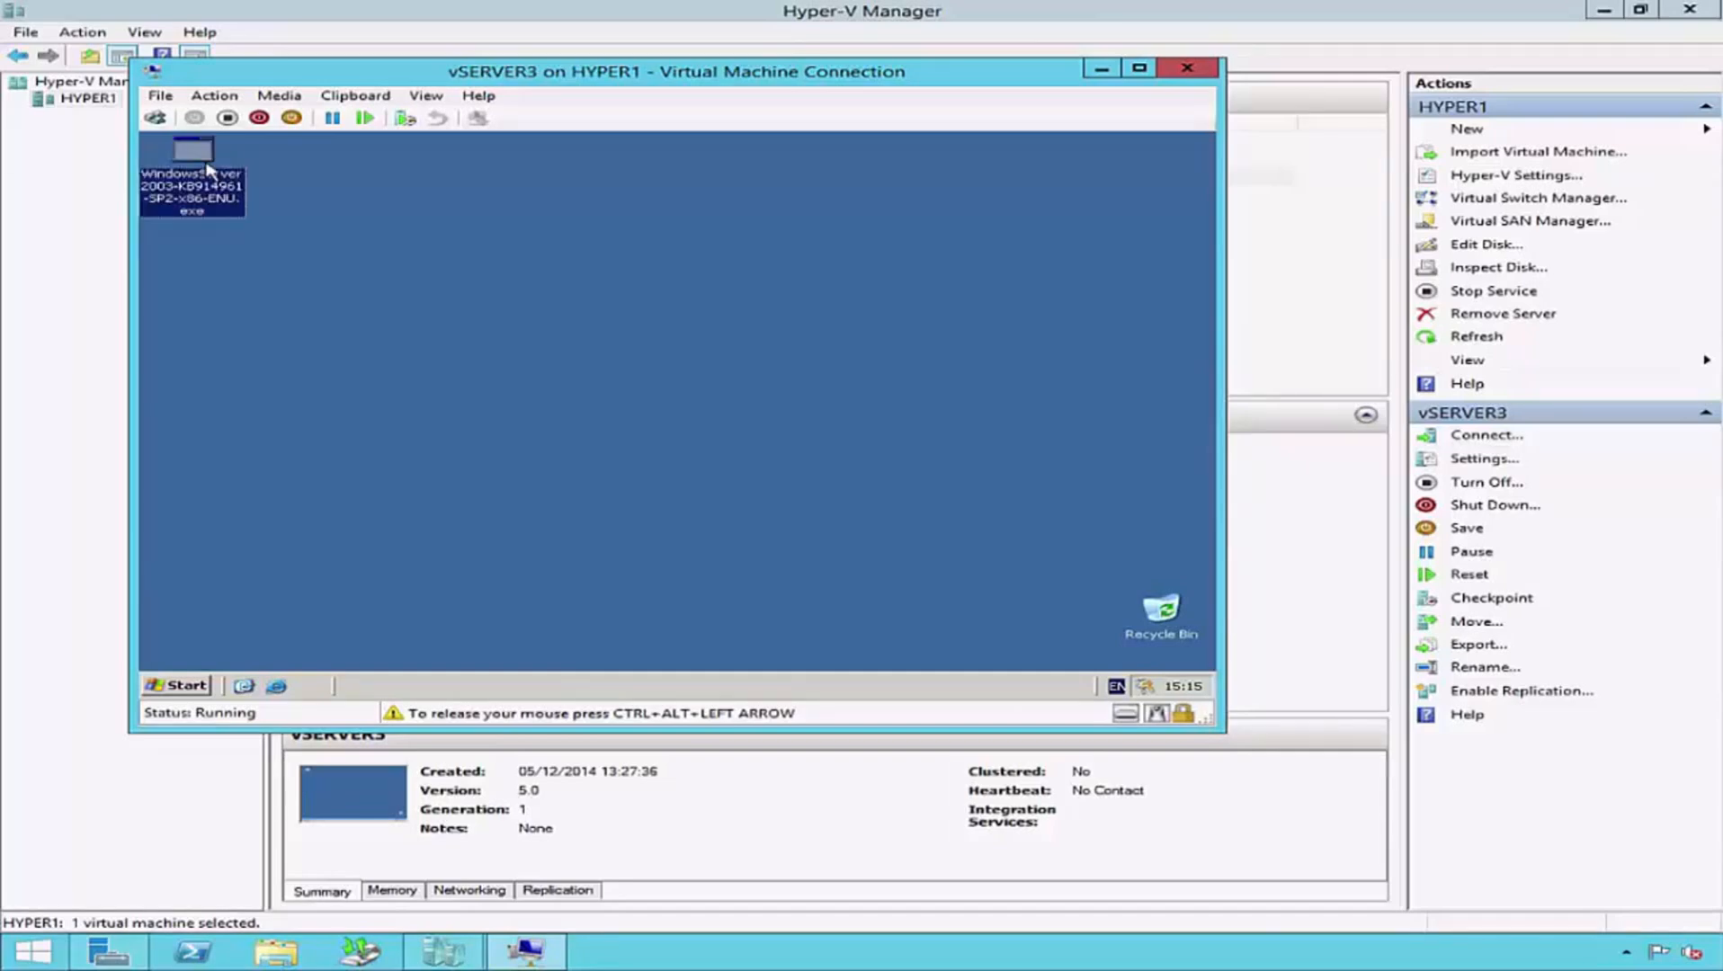
{"action": "double_click", "coordinate": [208, 169]}
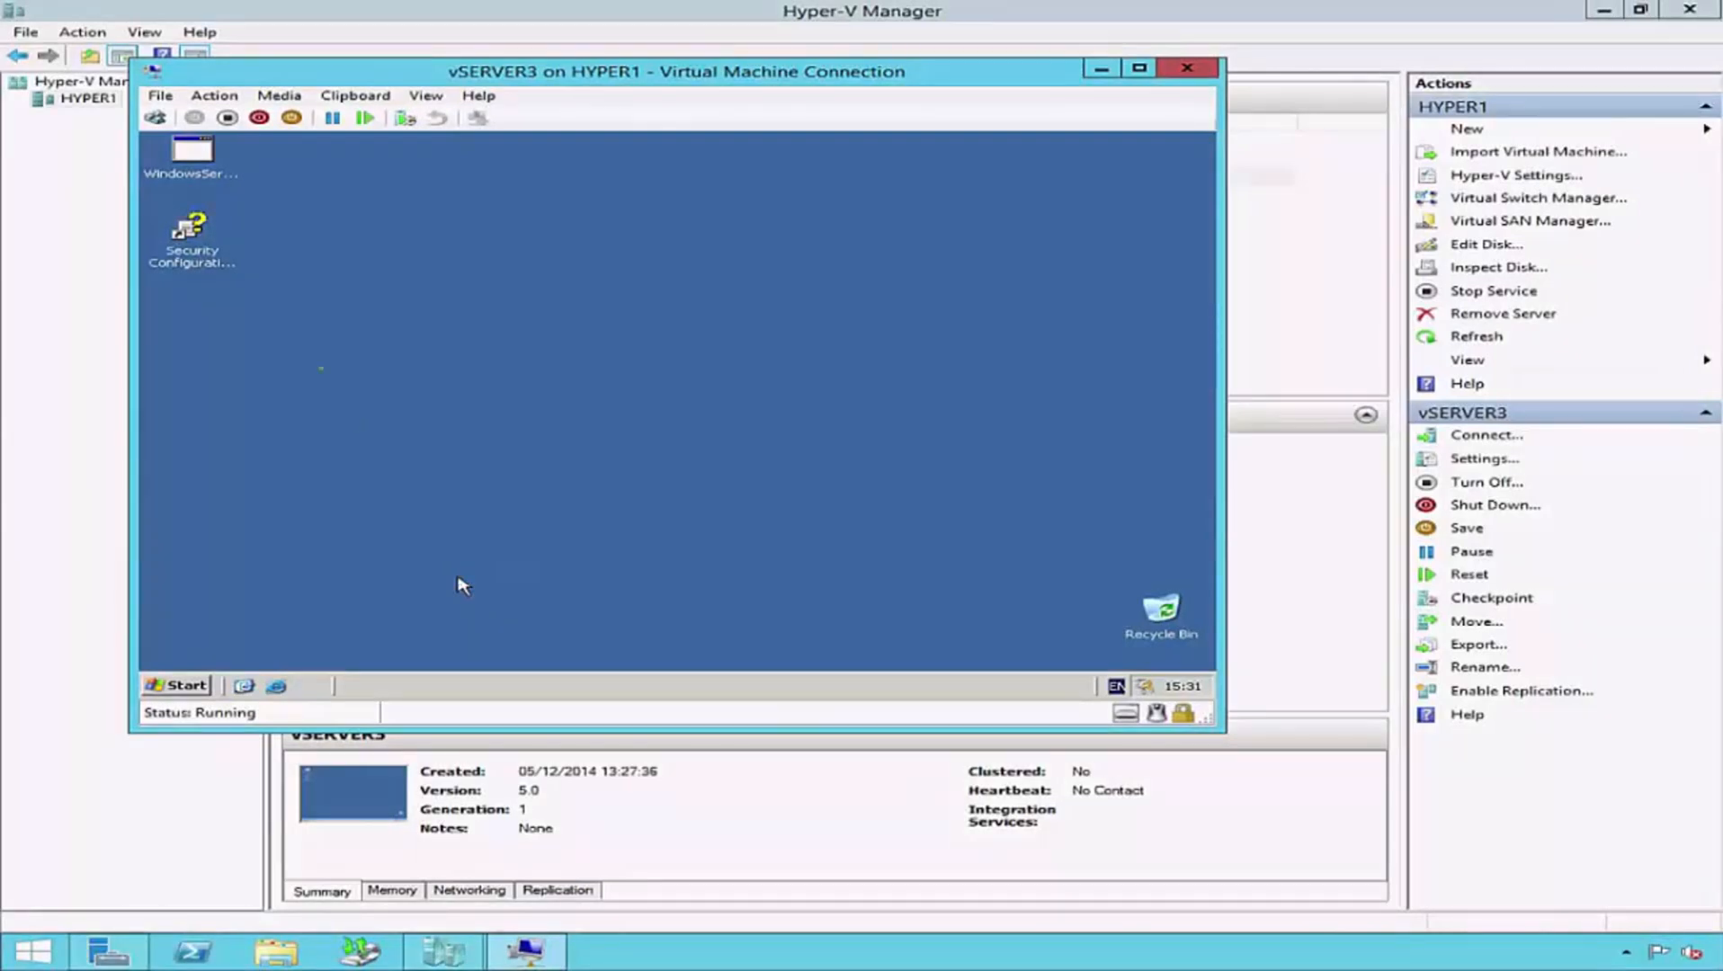
- Insert the Integration Services Setup Disk to install the Hyper-V integration services, and restart vSERVER3 to complete the installation
{"action": "left_click", "coordinate": [214, 95]}
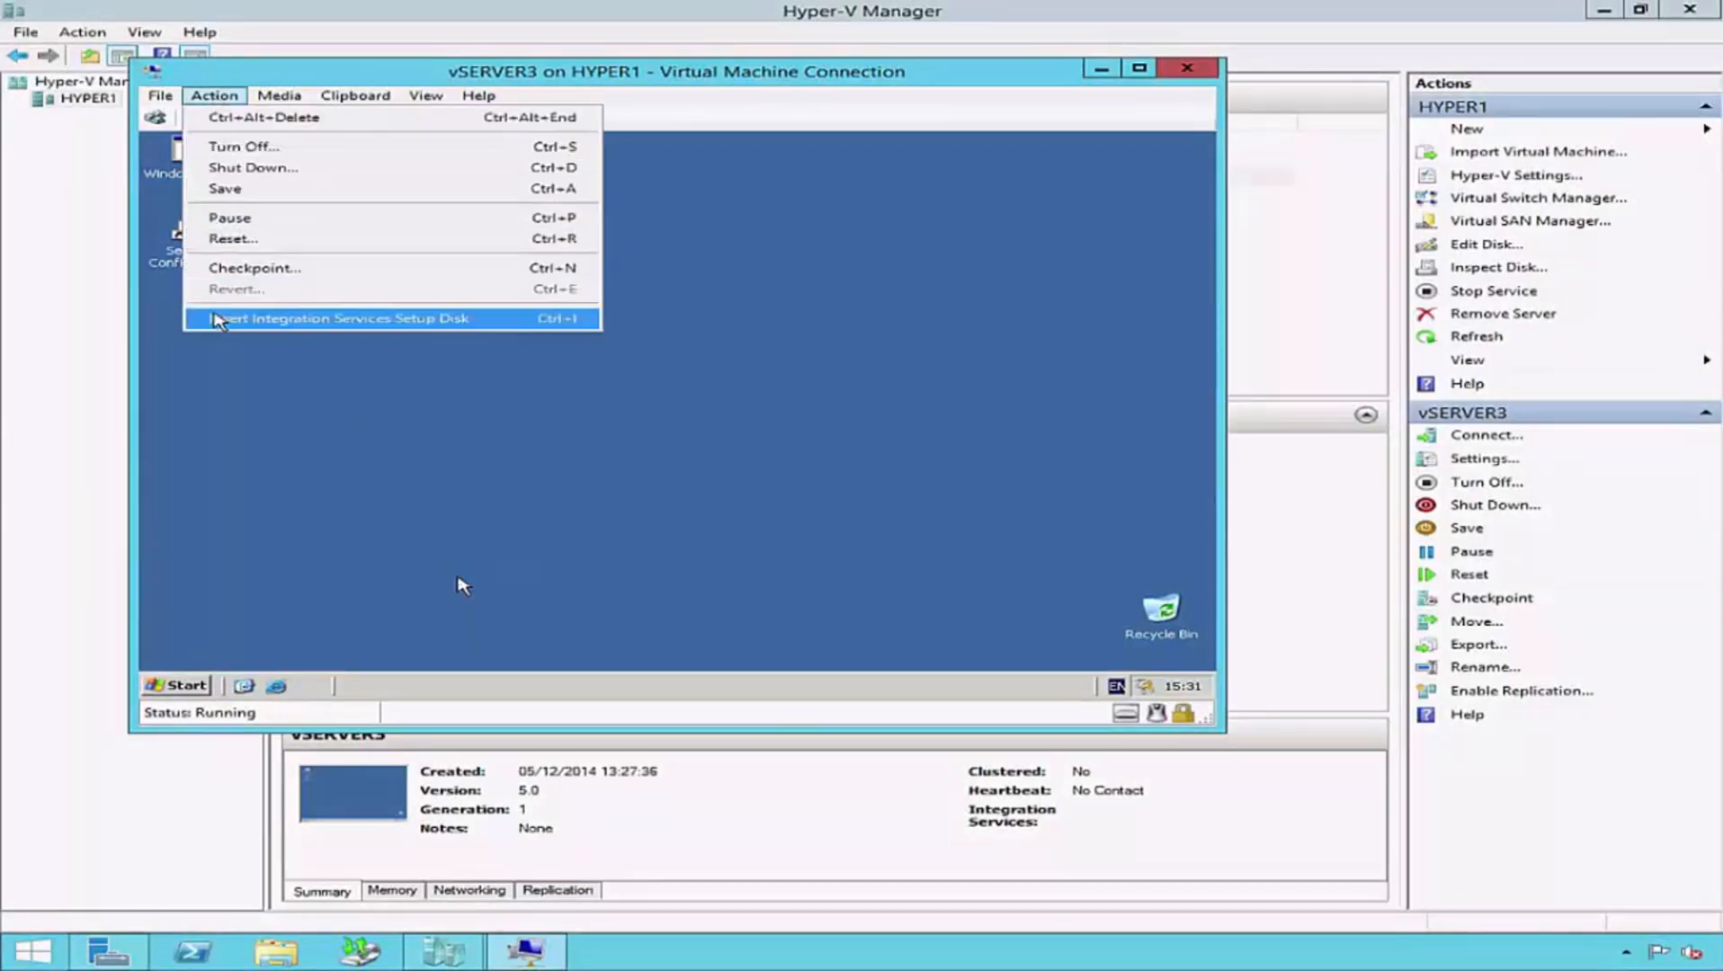
{"action": "left_click", "coordinate": [358, 320]}
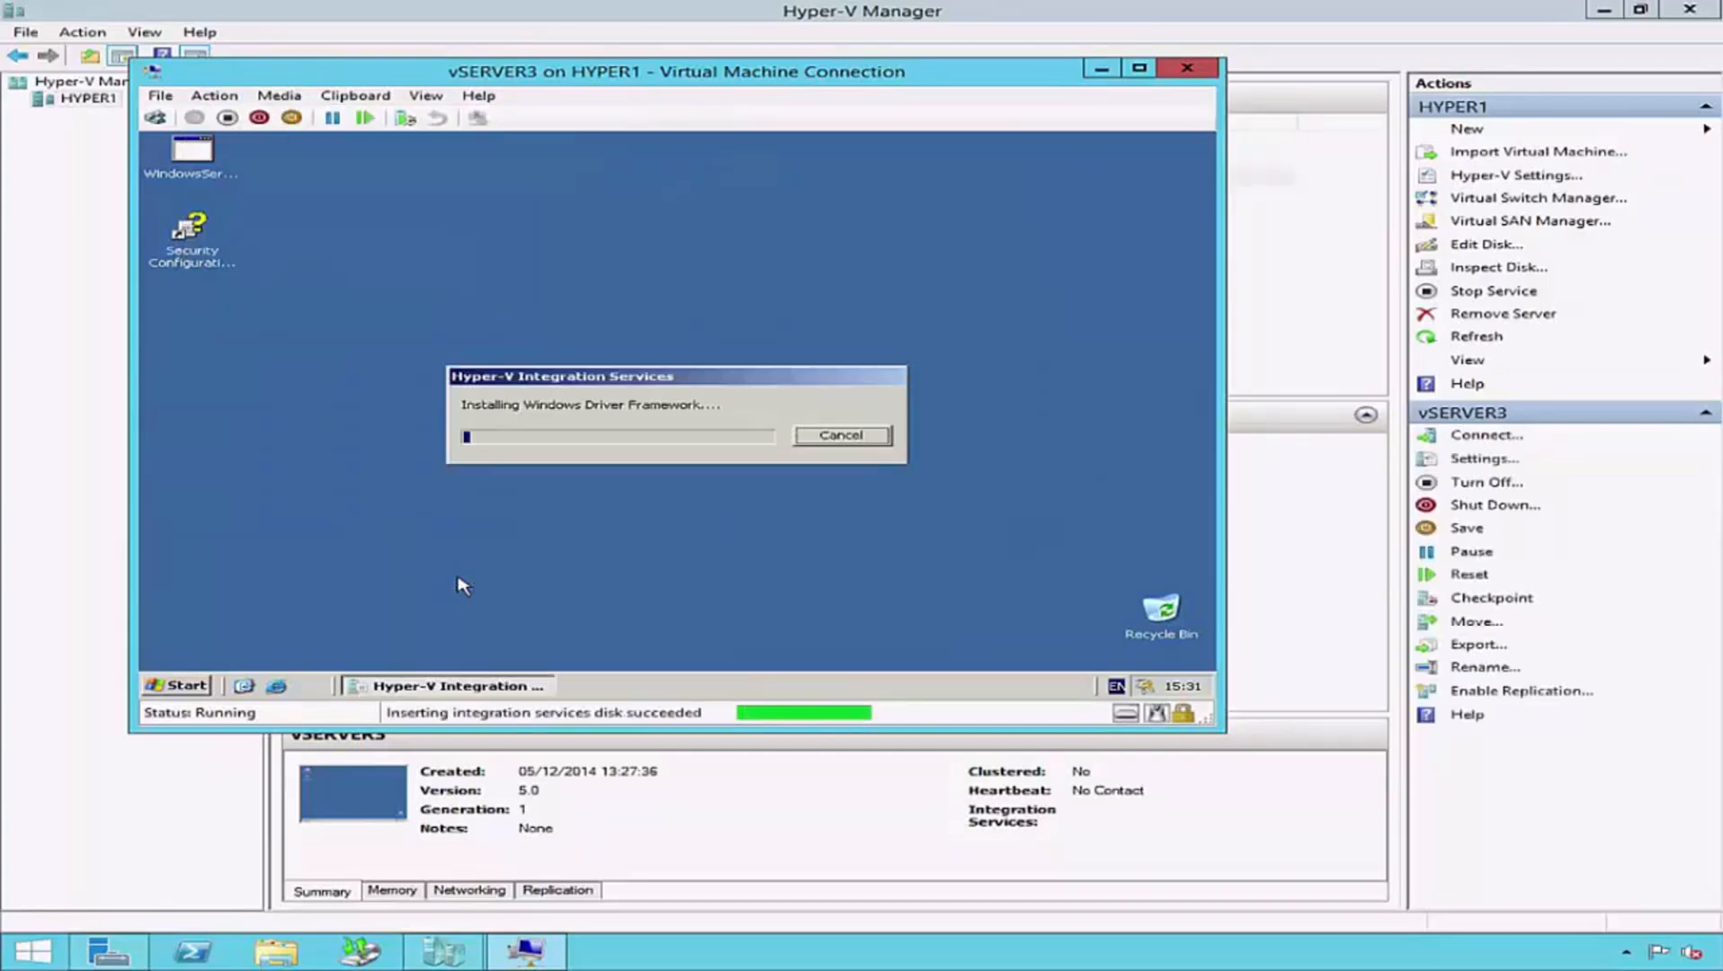
{"action": "left_click", "coordinate": [462, 586]}
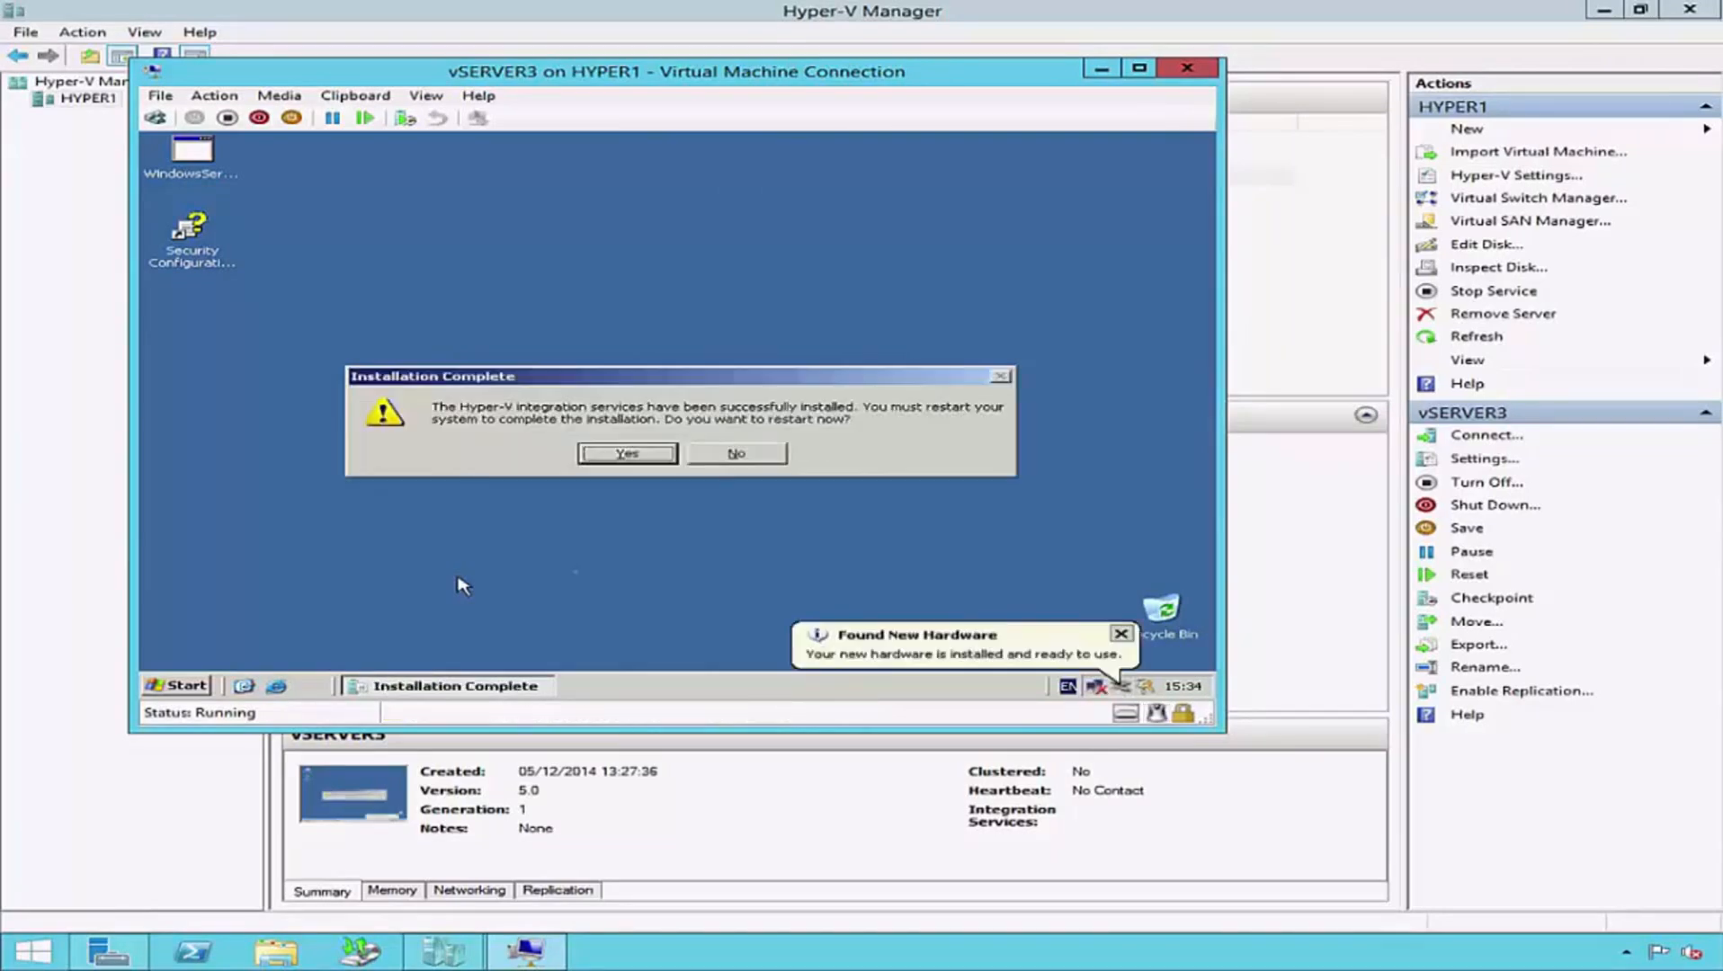
{"action": "left_click", "coordinate": [663, 460]}
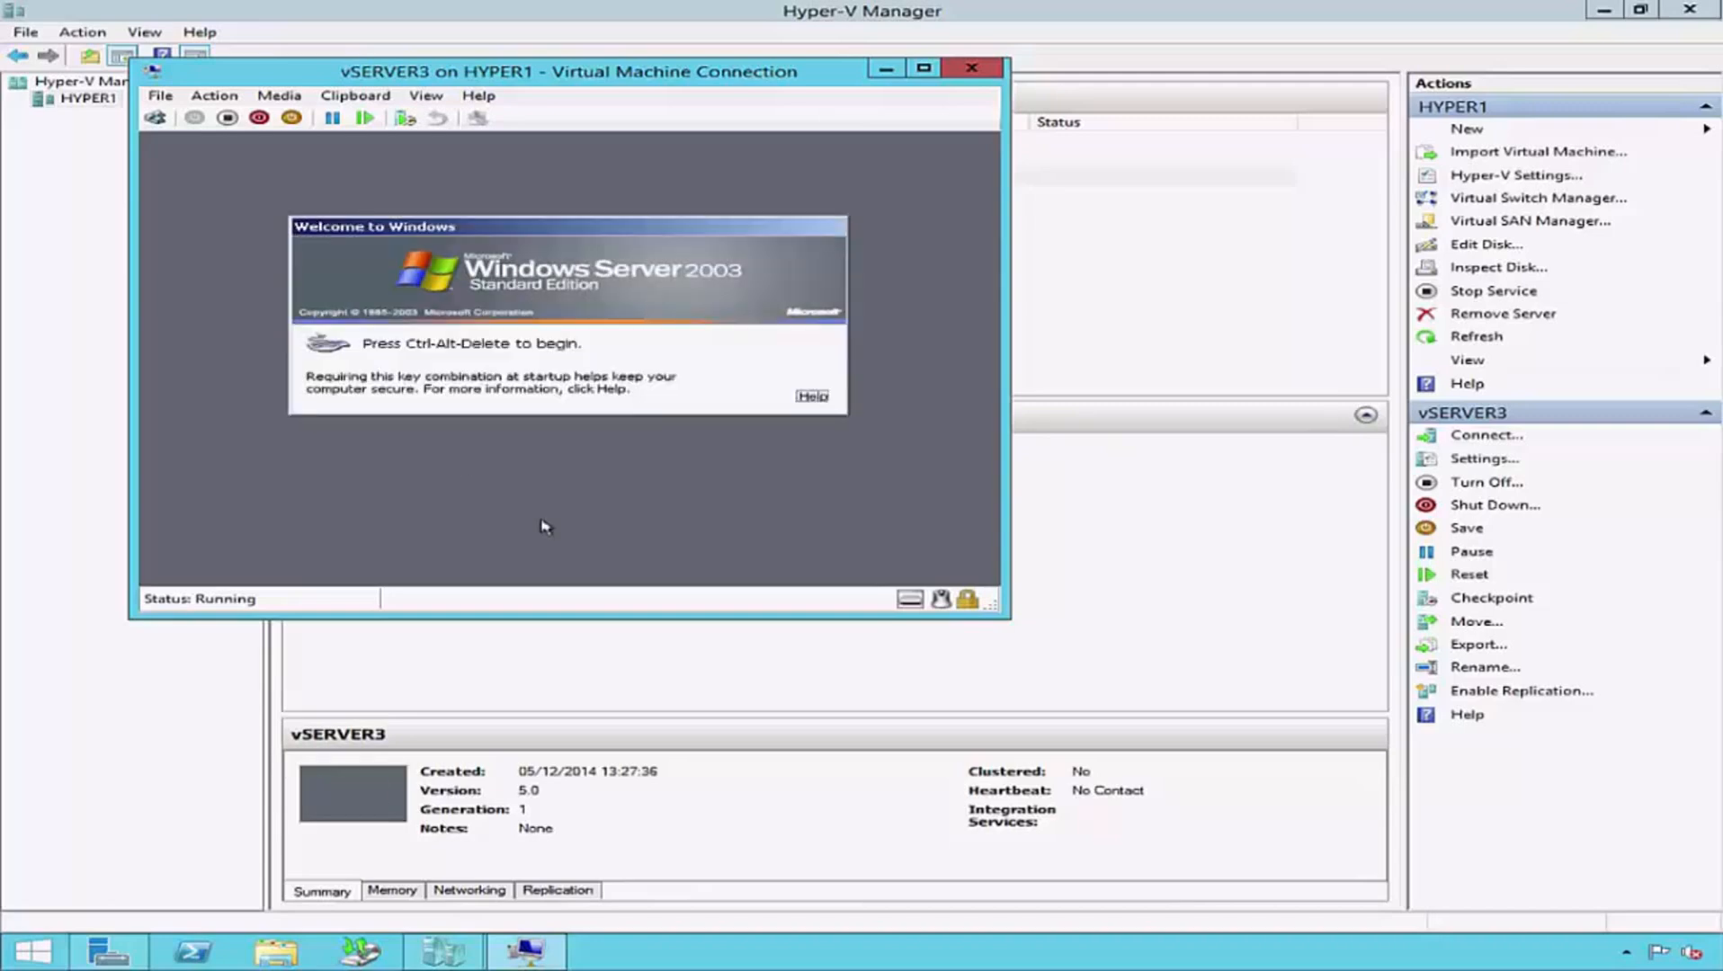
- Log on to vSERVER3 and open the Services console in a maximized window
{"action": "left_click", "coordinate": [155, 117]}
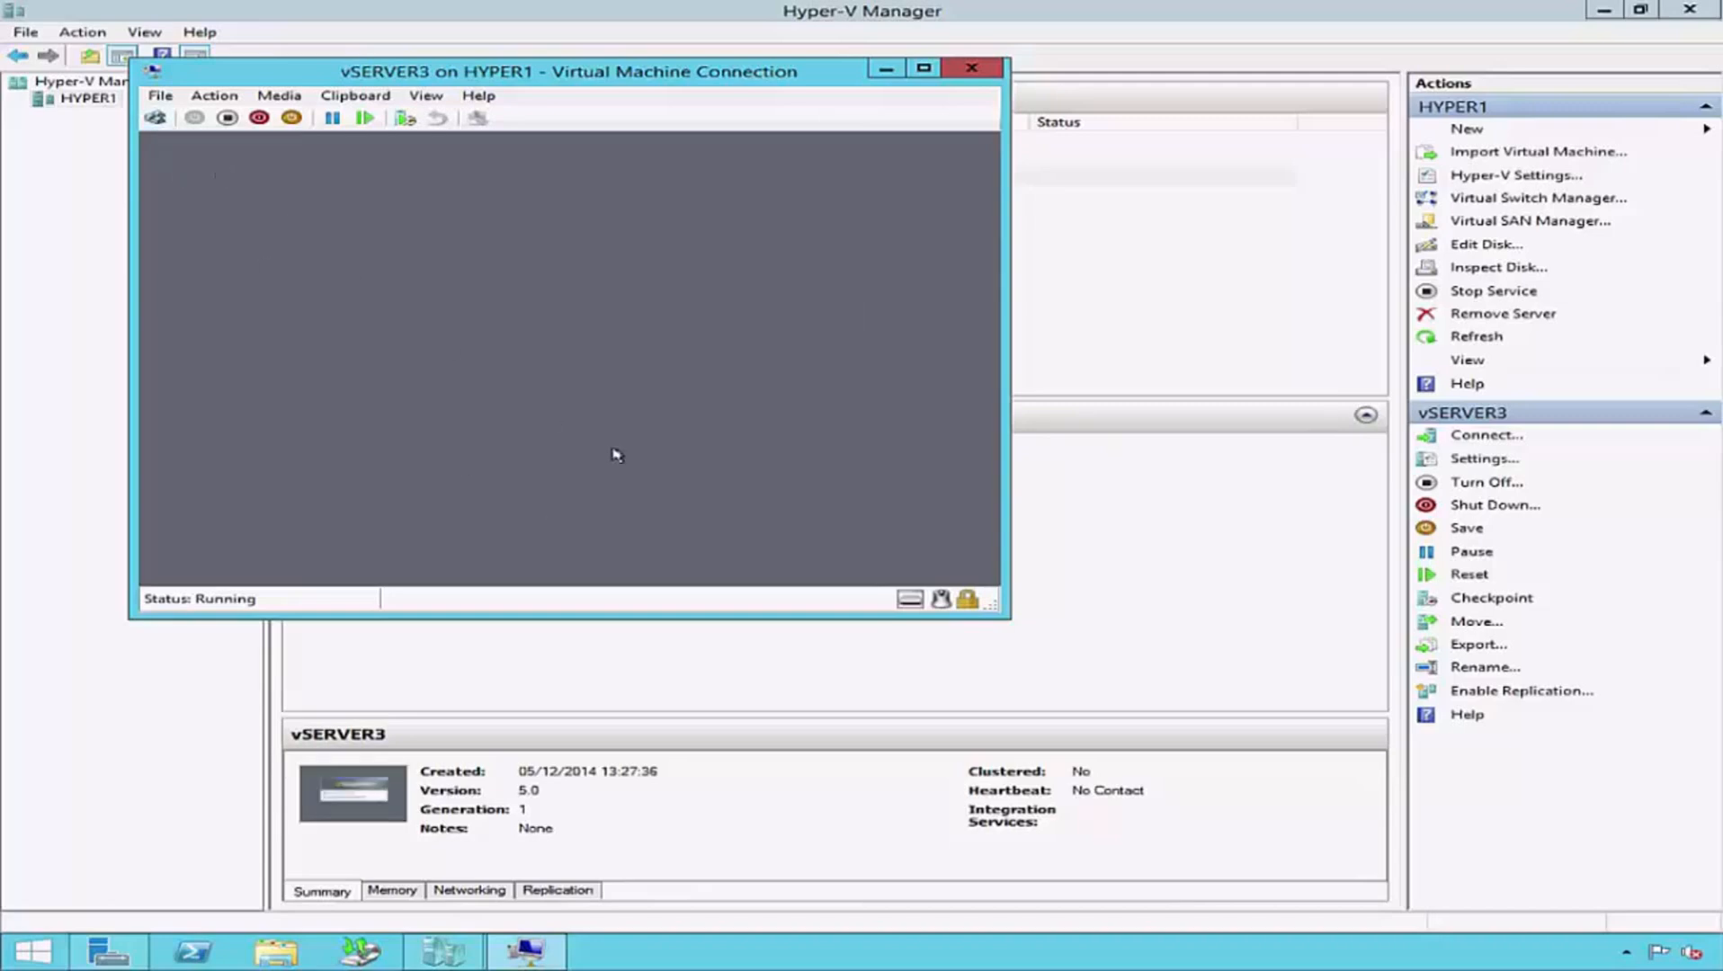
{"action": "key", "text": "Return"}
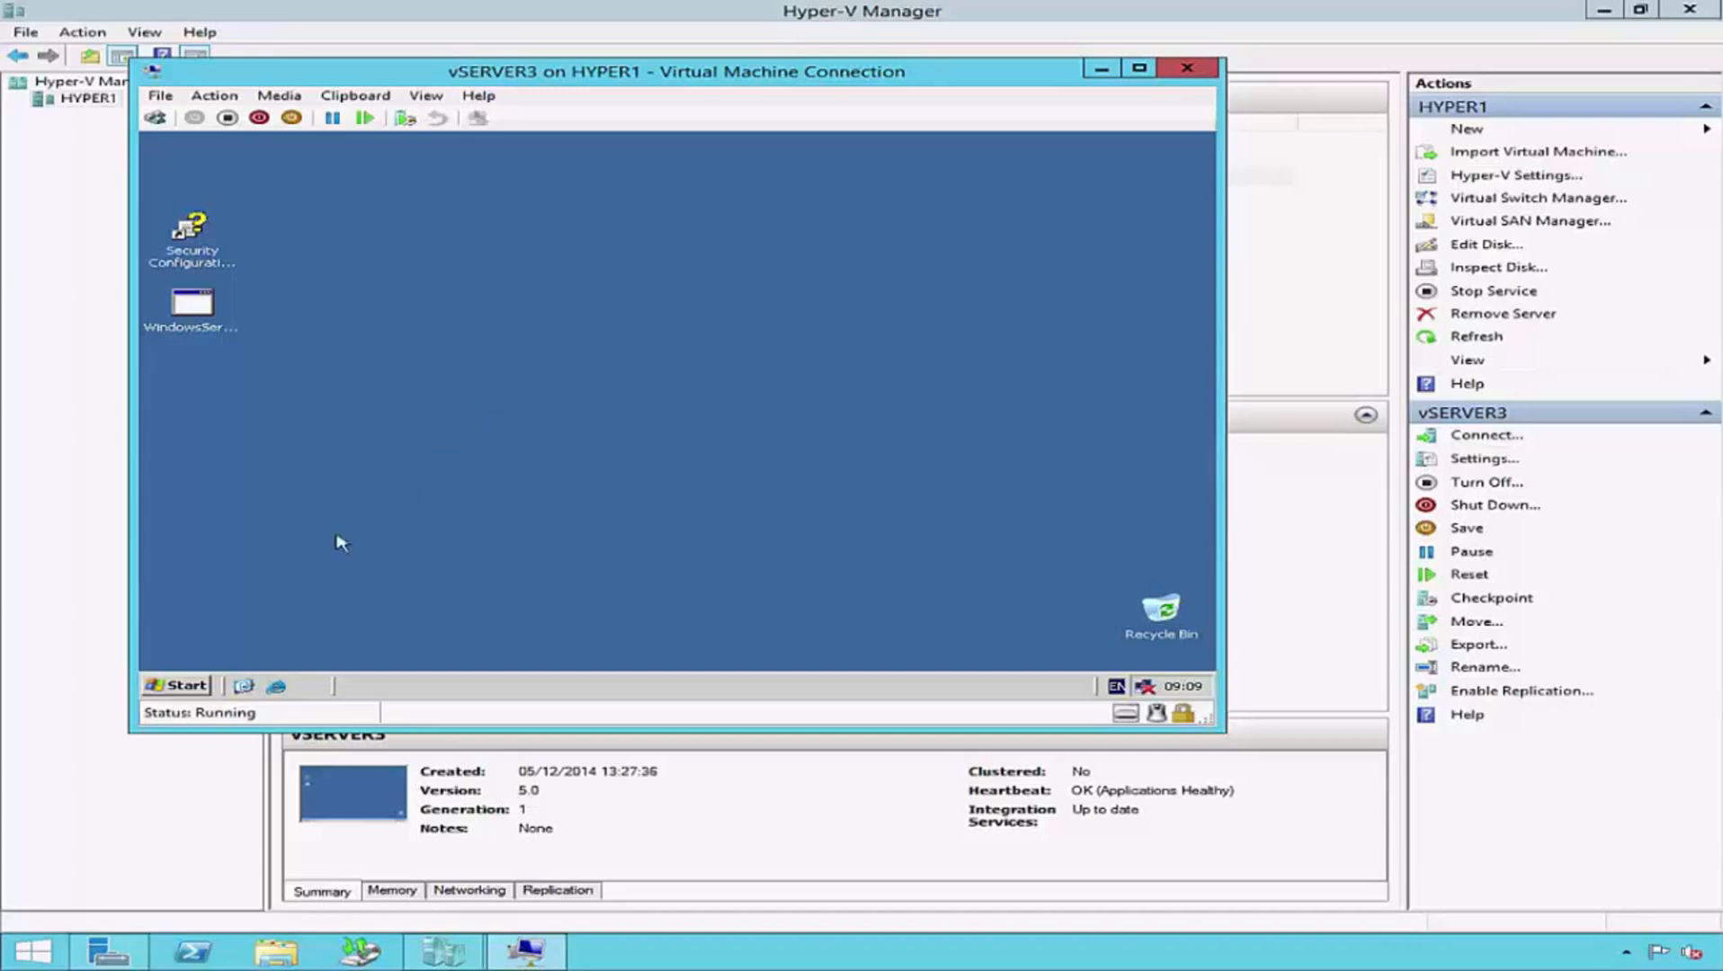
{"action": "left_click", "coordinate": [178, 685]}
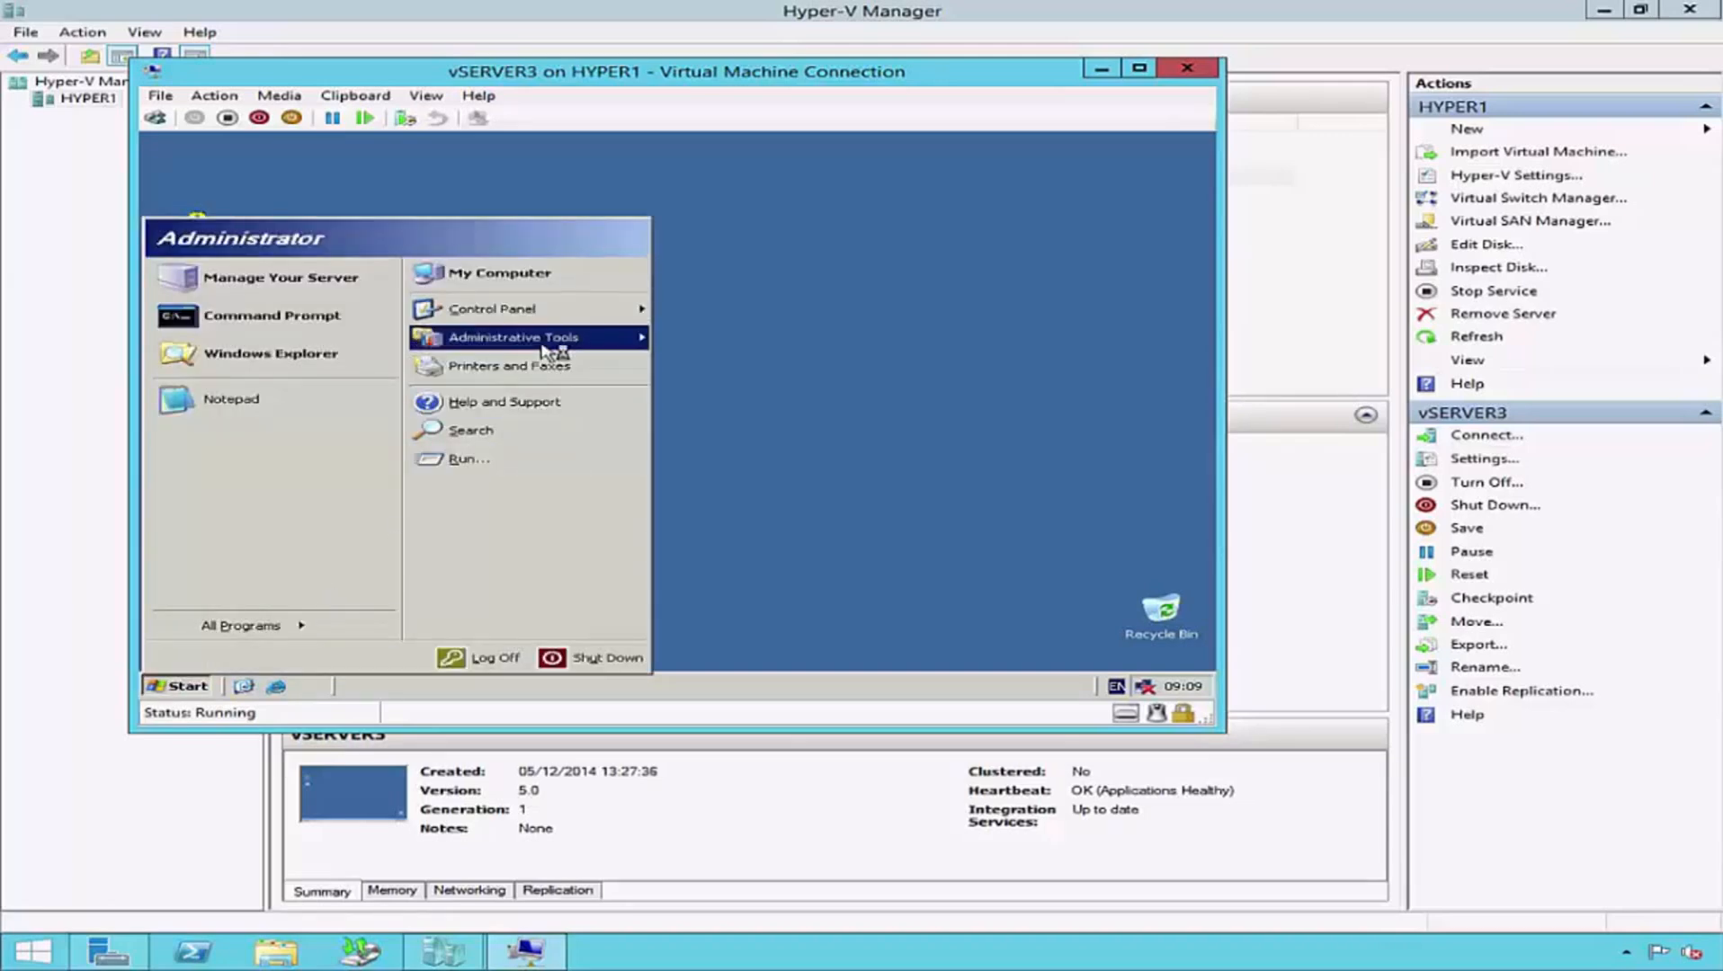
{"action": "mouse_move", "coordinate": [558, 343]}
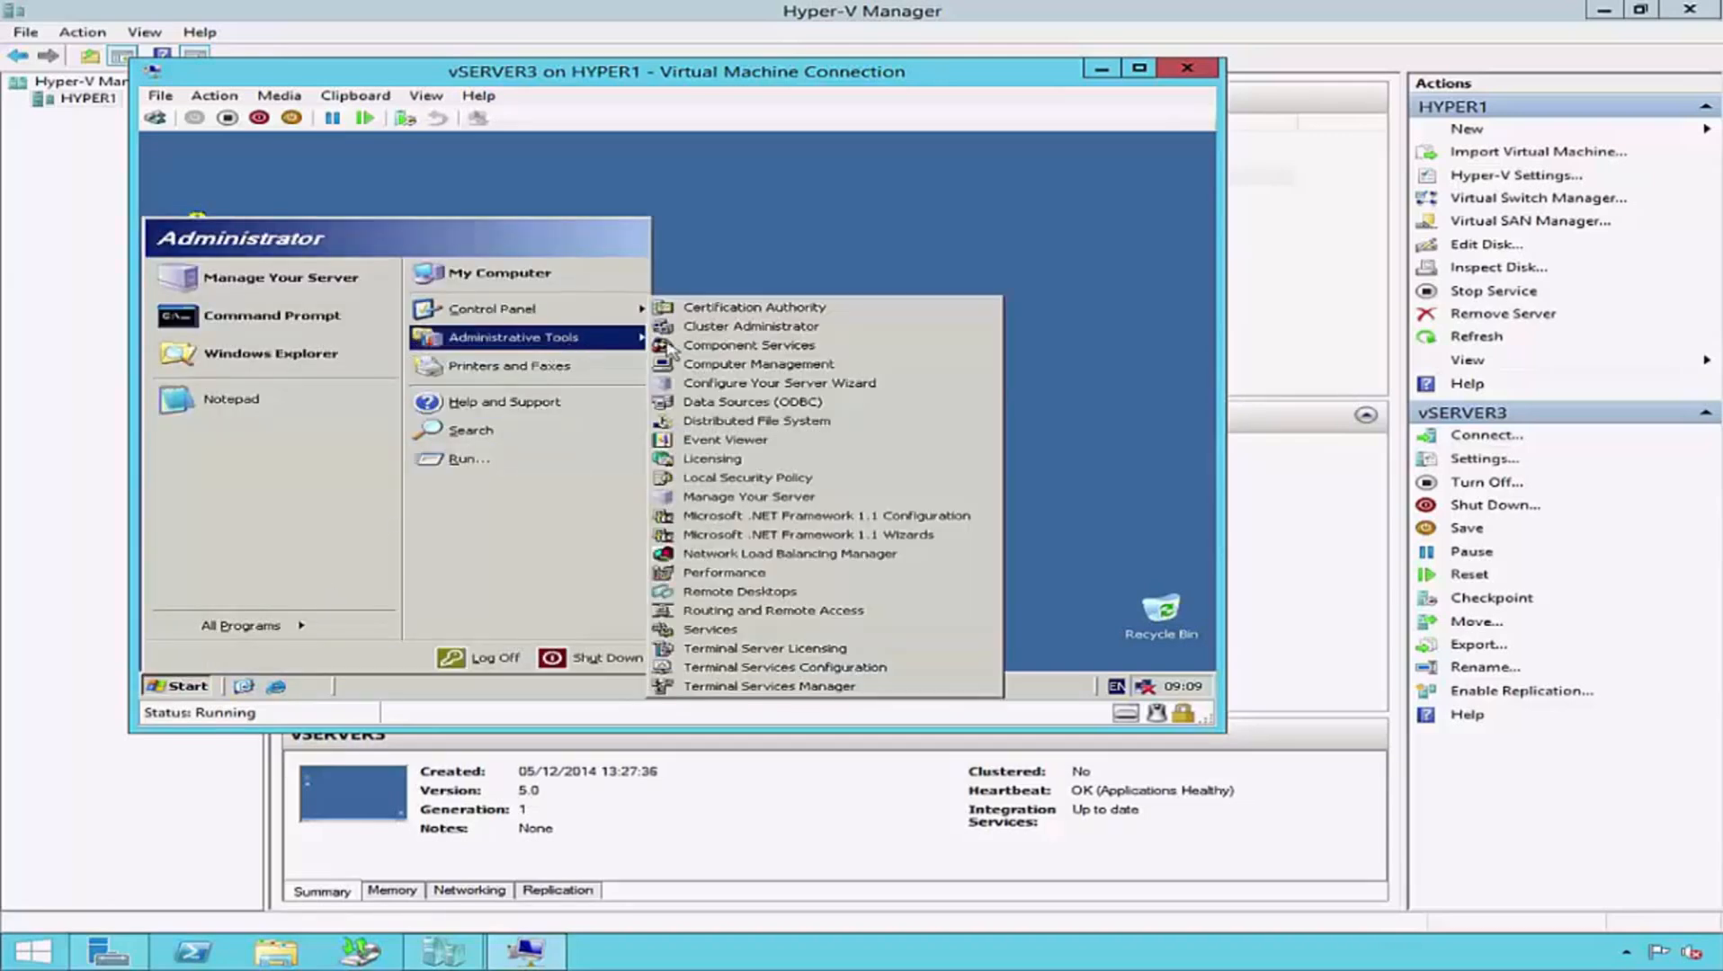
{"action": "left_click", "coordinate": [786, 632]}
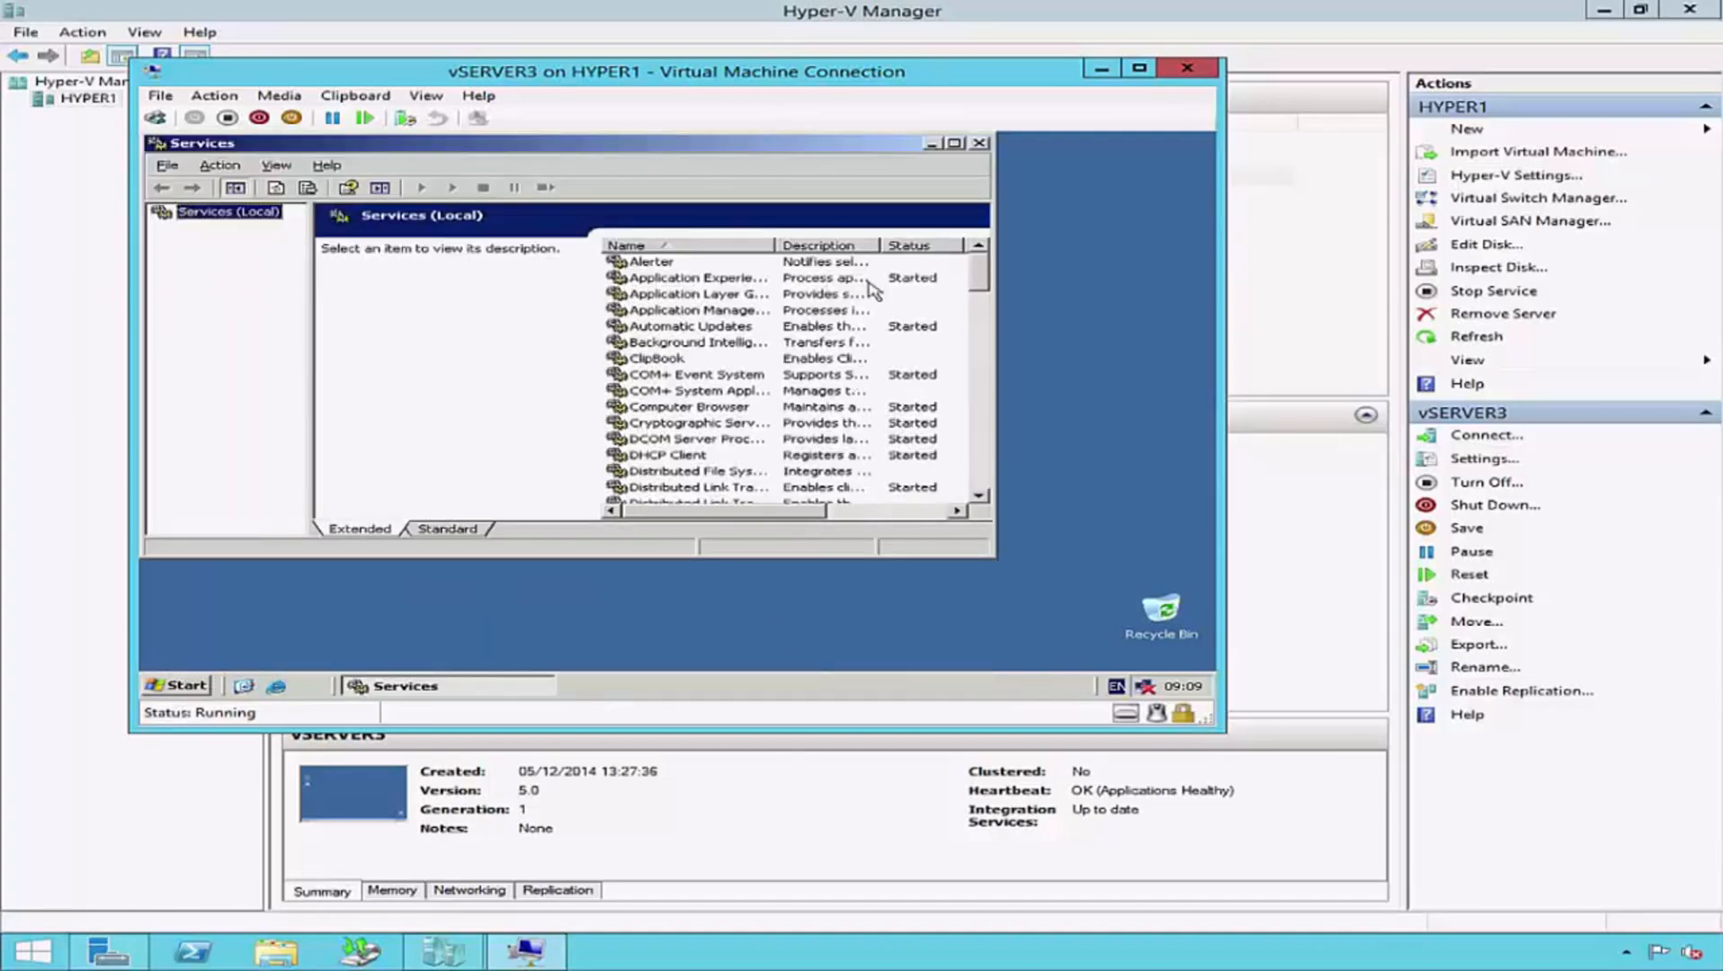
{"action": "left_click", "coordinate": [954, 143]}
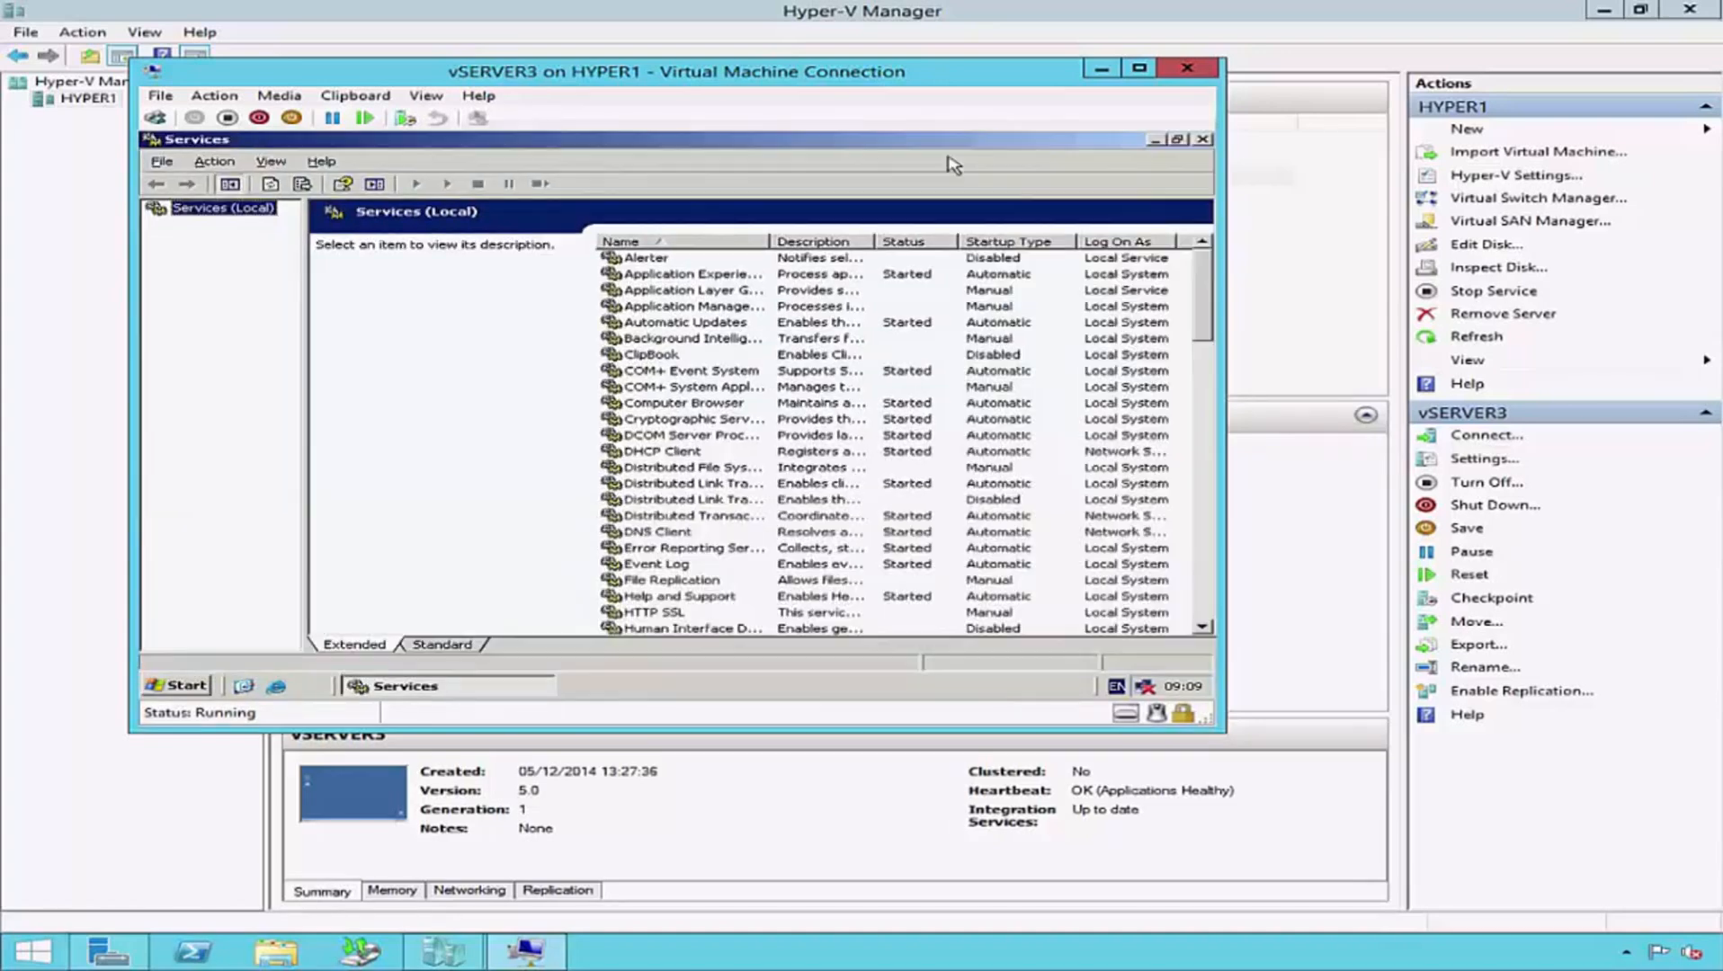
- Find the Hyper-V services in vSERVER3's service list and review the status and description of each, from Data Exchange to Volume Shadow Copy Requestor
{"action": "left_click", "coordinate": [708, 416]}
{"action": "type", "text": "hy"}
{"action": "scroll", "coordinate": [709, 413], "scroll_direction": "down", "scroll_amount": 2}
{"action": "scroll", "coordinate": [711, 421], "scroll_direction": "down", "scroll_amount": 2}
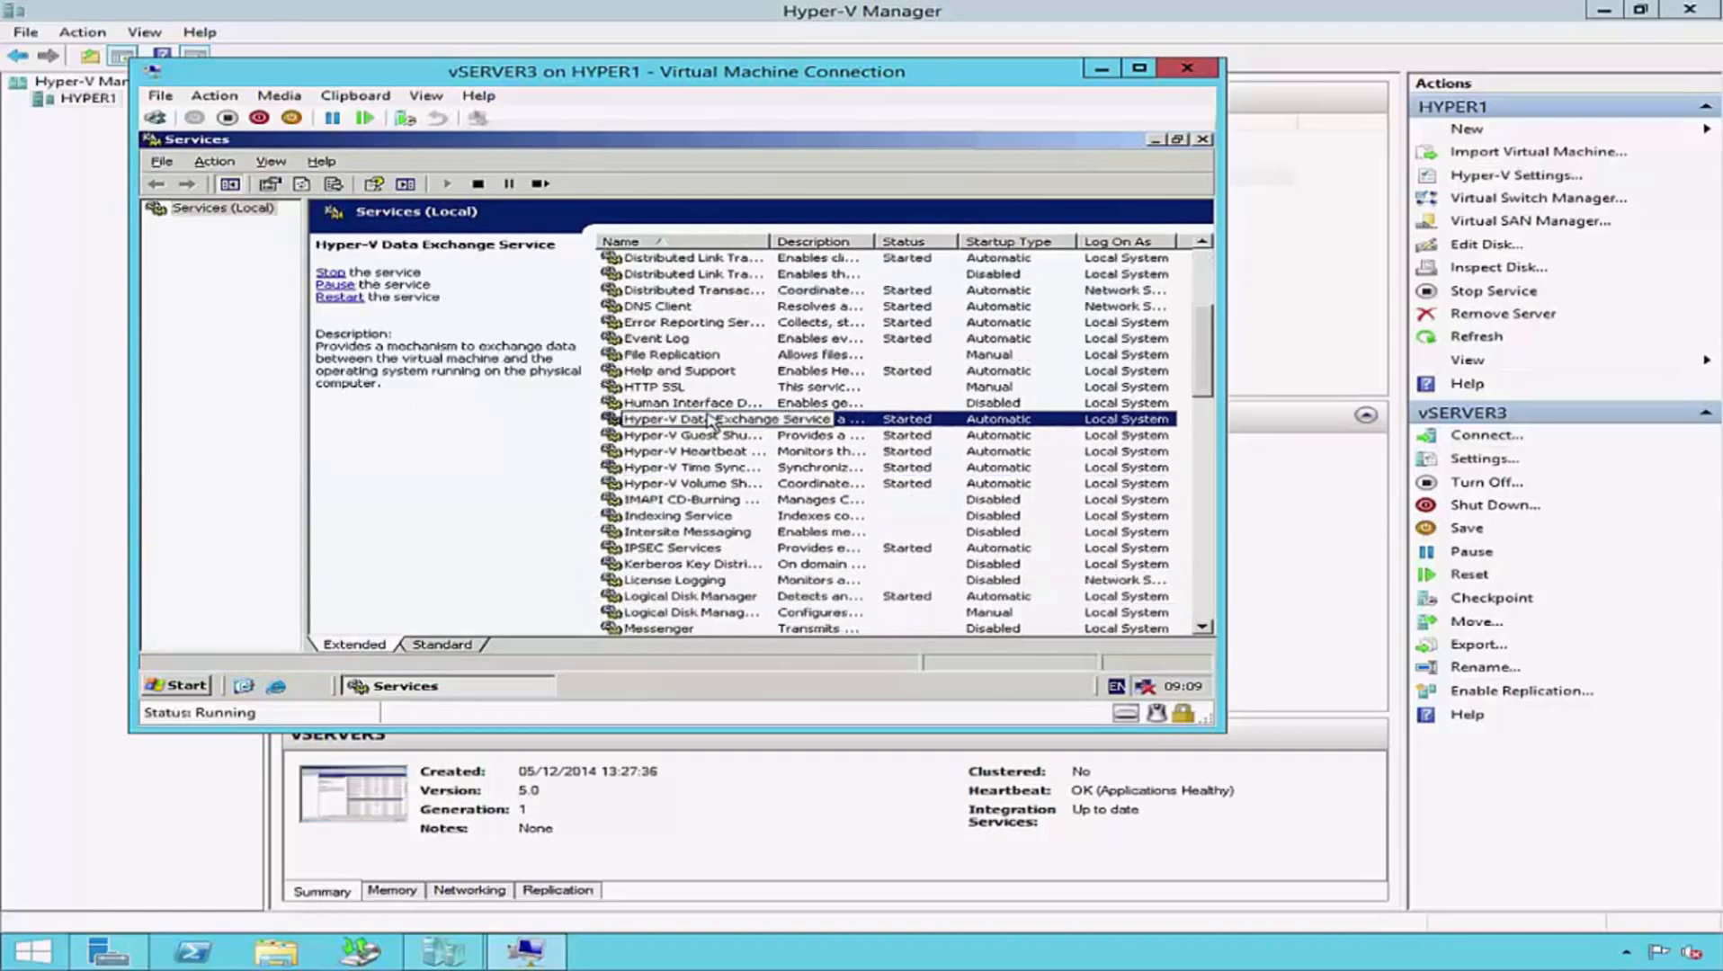
{"action": "left_click", "coordinate": [735, 438]}
{"action": "left_click", "coordinate": [742, 454]}
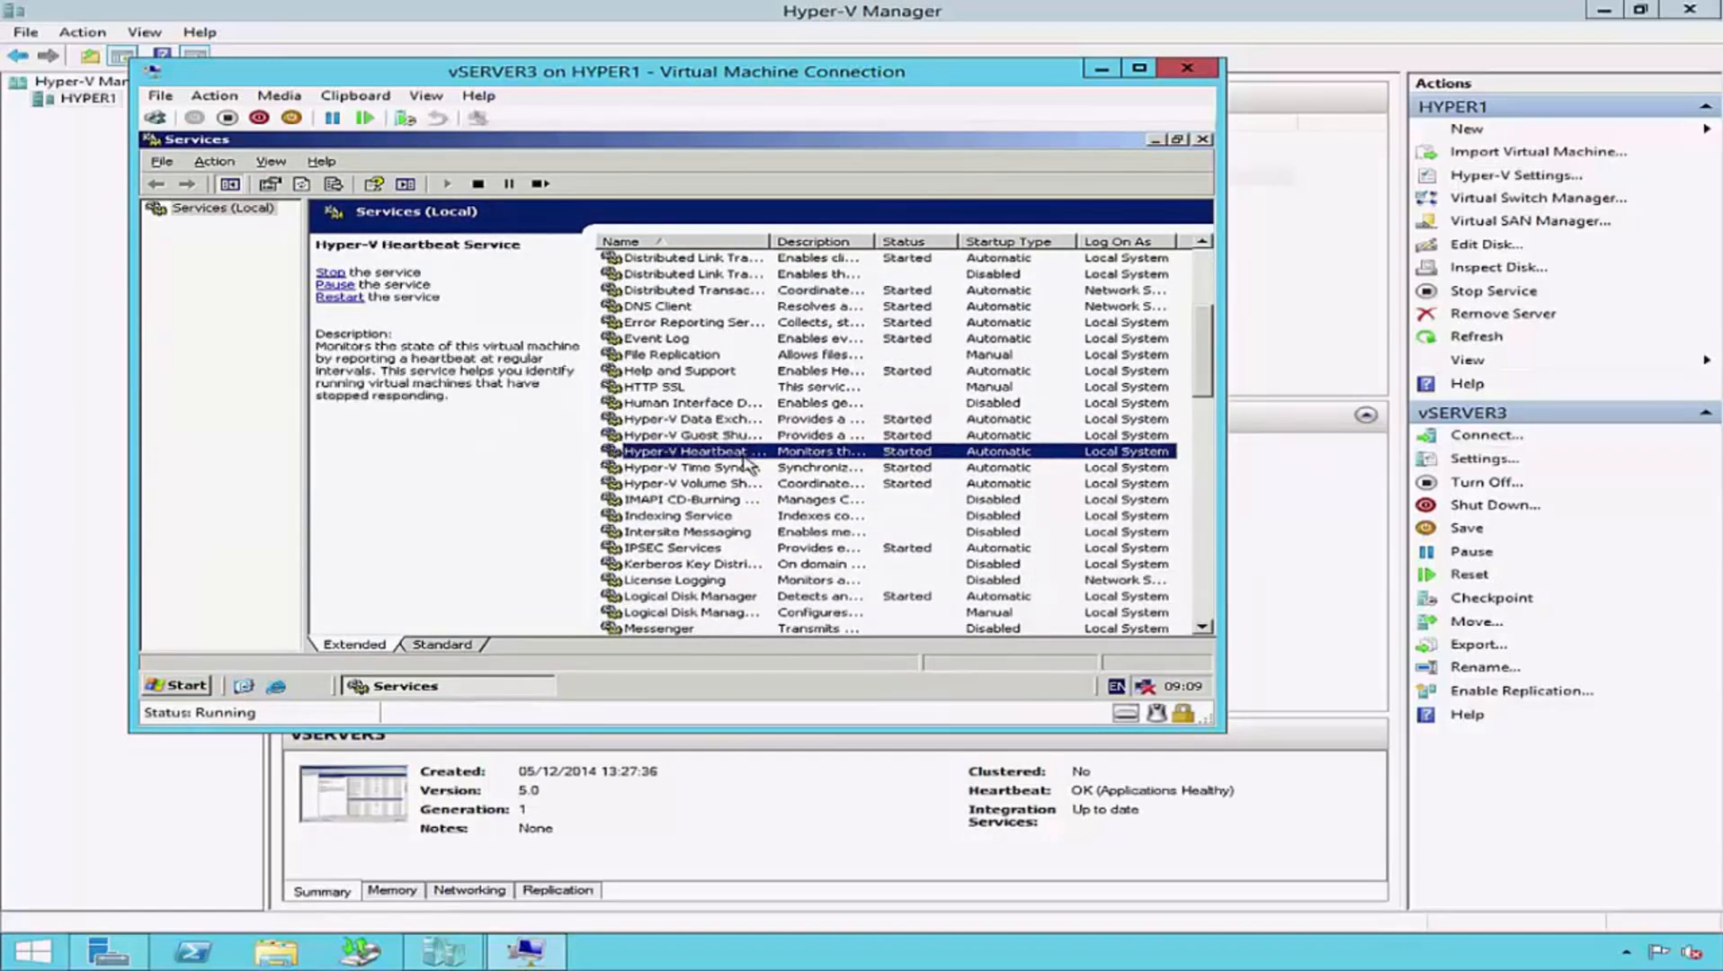
{"action": "left_click", "coordinate": [750, 468]}
{"action": "left_click", "coordinate": [710, 486]}
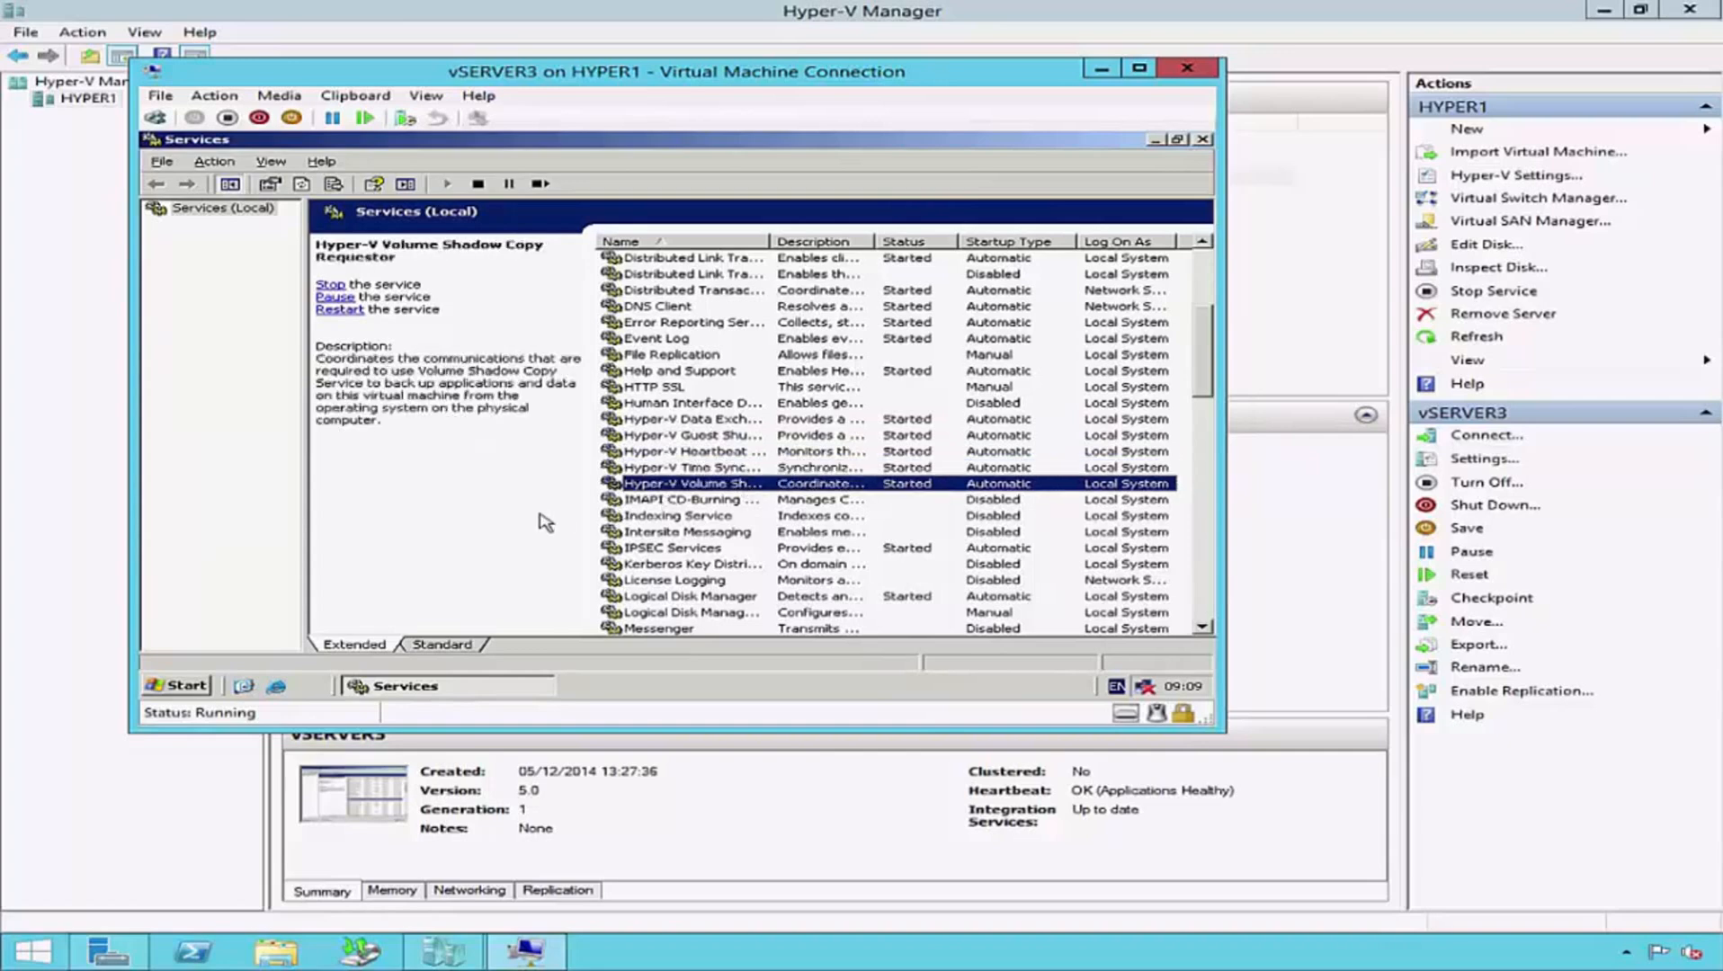